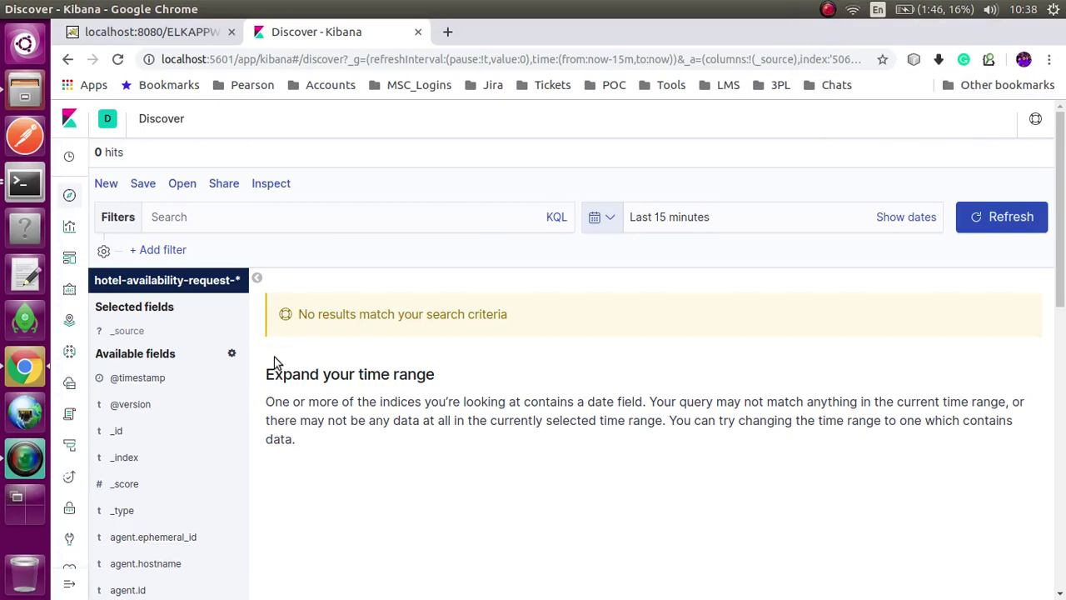
# Check the five hotel-availability-request indices and their document counts in Kibana's Index Management.
pyautogui.scroll(-1, 67, 300)
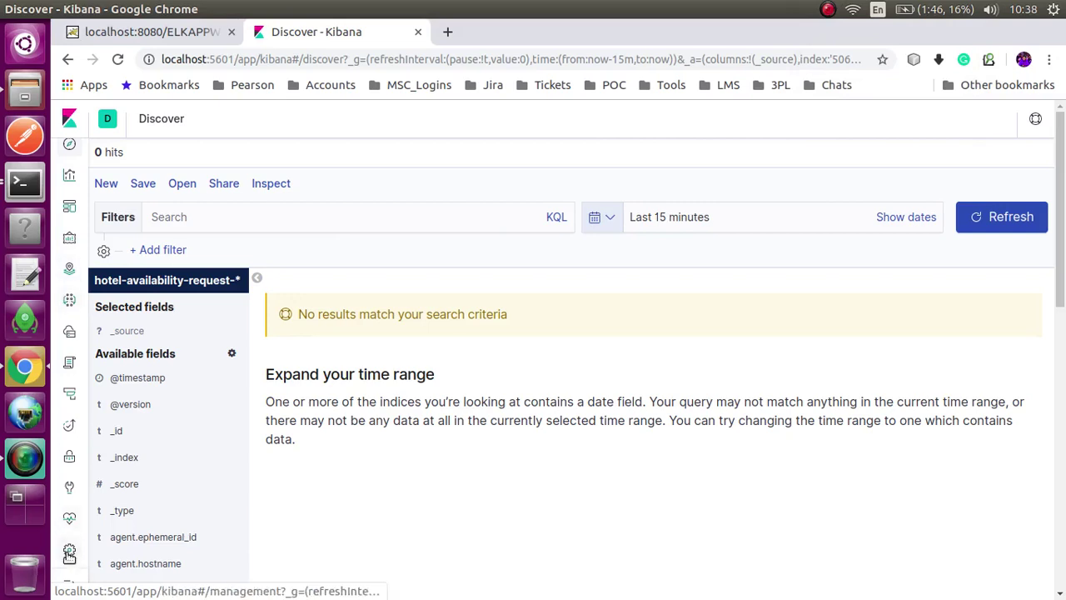
pyautogui.click(69, 554)
pyautogui.click(157, 377)
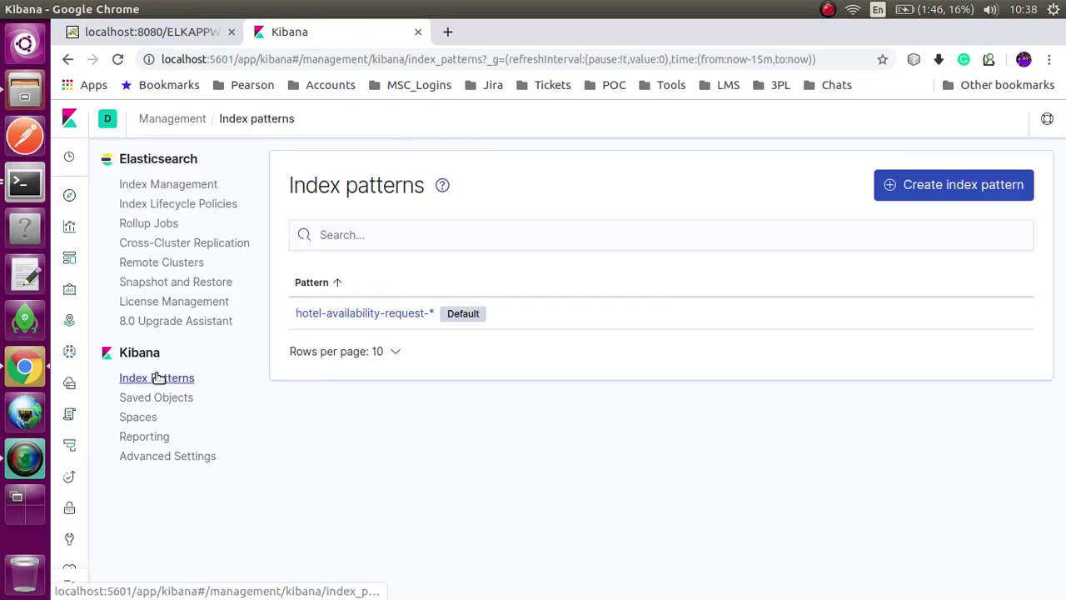
pyautogui.click(161, 188)
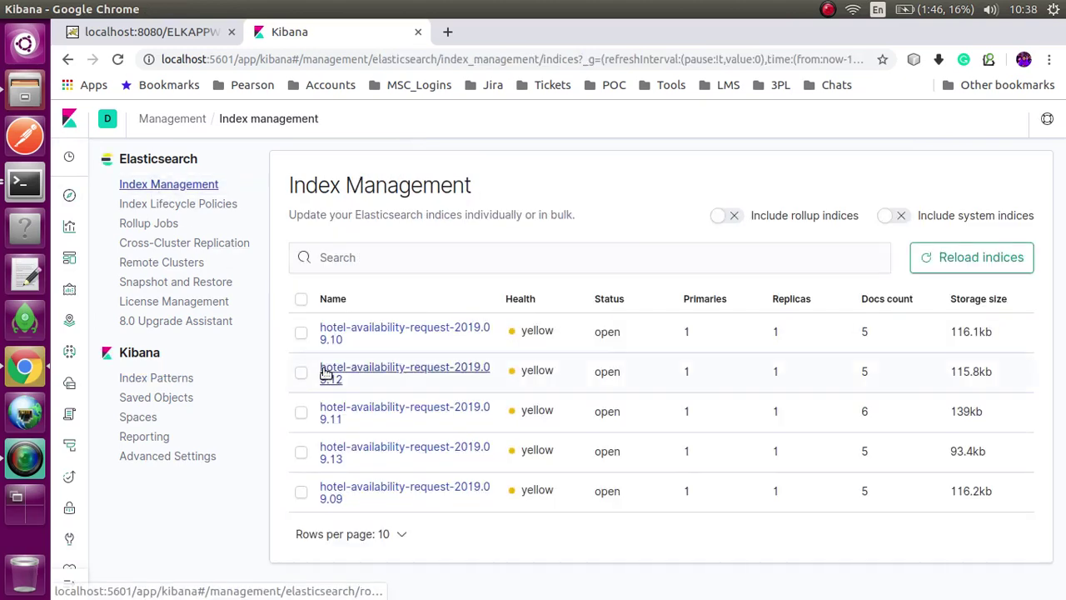
pyautogui.click(158, 34)
# Choose Tour Operator 1, United Kingdom and Rosewood London on the Find Availability form.
pyautogui.click(65, 60)
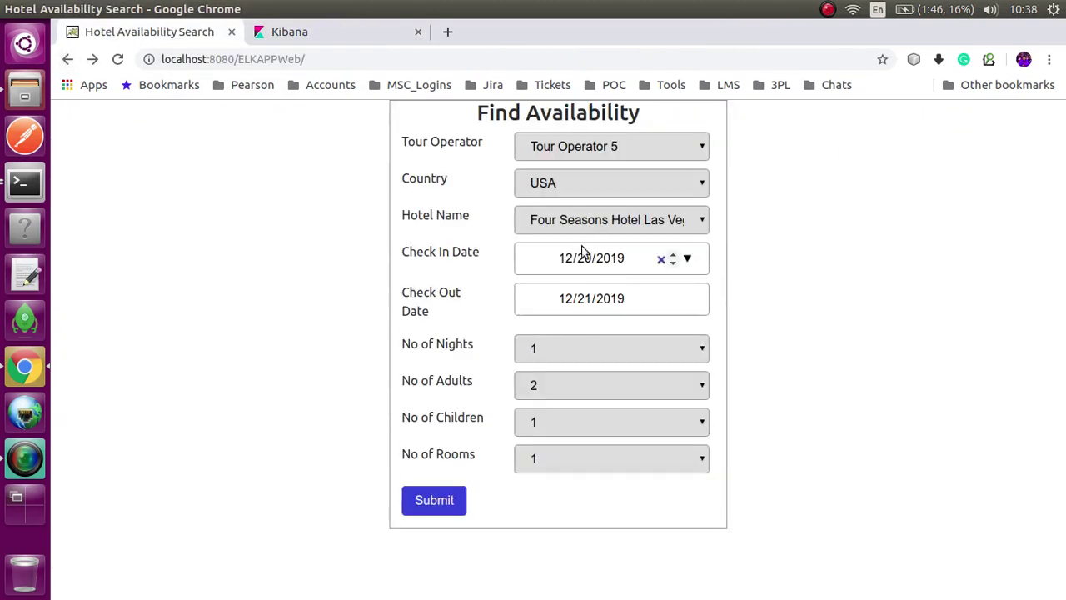
pyautogui.click(639, 156)
pyautogui.click(608, 169)
pyautogui.click(607, 186)
pyautogui.click(592, 222)
pyautogui.click(592, 223)
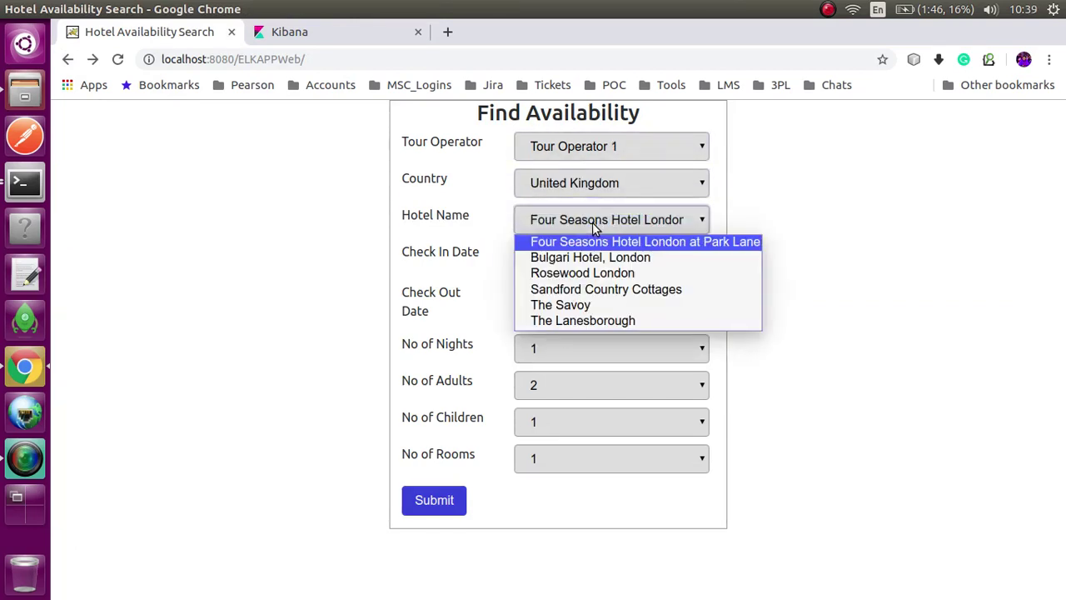
pyautogui.click(592, 190)
pyautogui.click(580, 222)
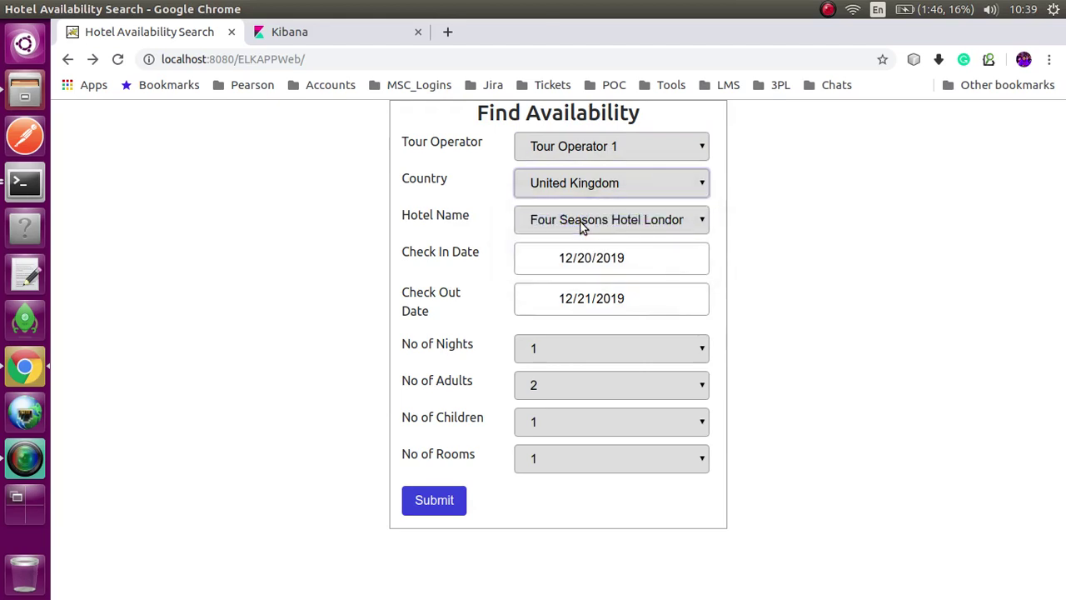
pyautogui.click(580, 221)
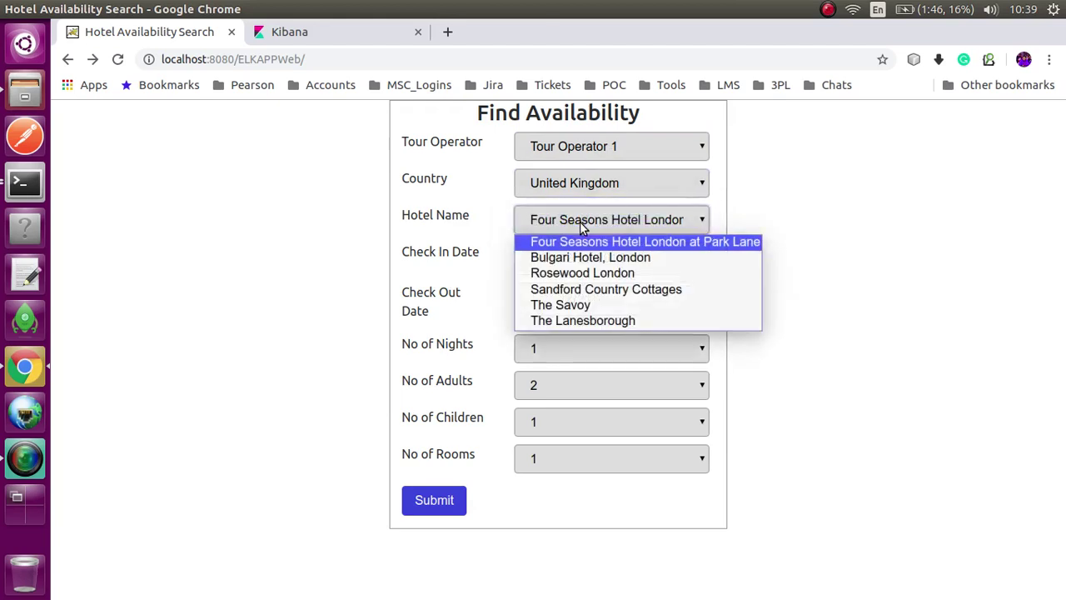
pyautogui.click(581, 275)
# Set dates 10/16/2019–10/18/2019 for 2 nights, submit, and select the returned correlation ID.
pyautogui.click(687, 259)
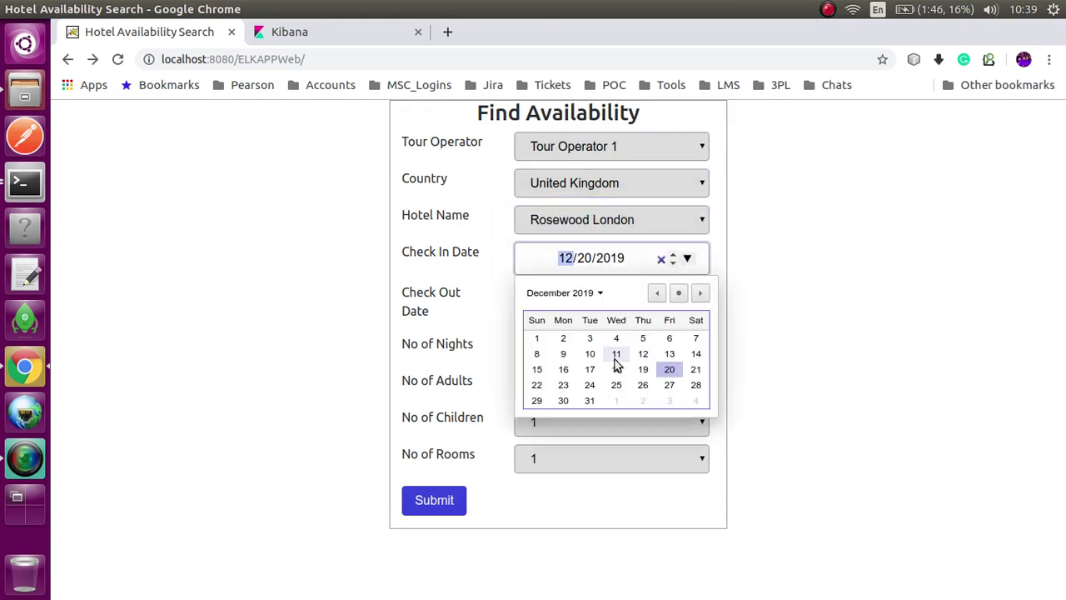
pyautogui.click(657, 294)
pyautogui.click(657, 293)
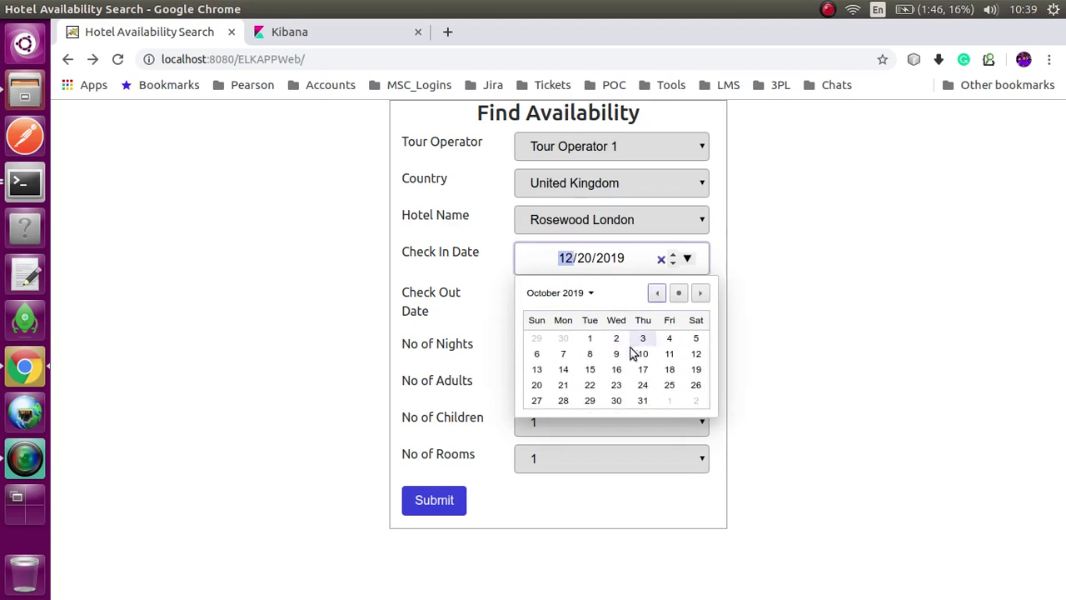
pyautogui.click(617, 369)
pyautogui.click(686, 301)
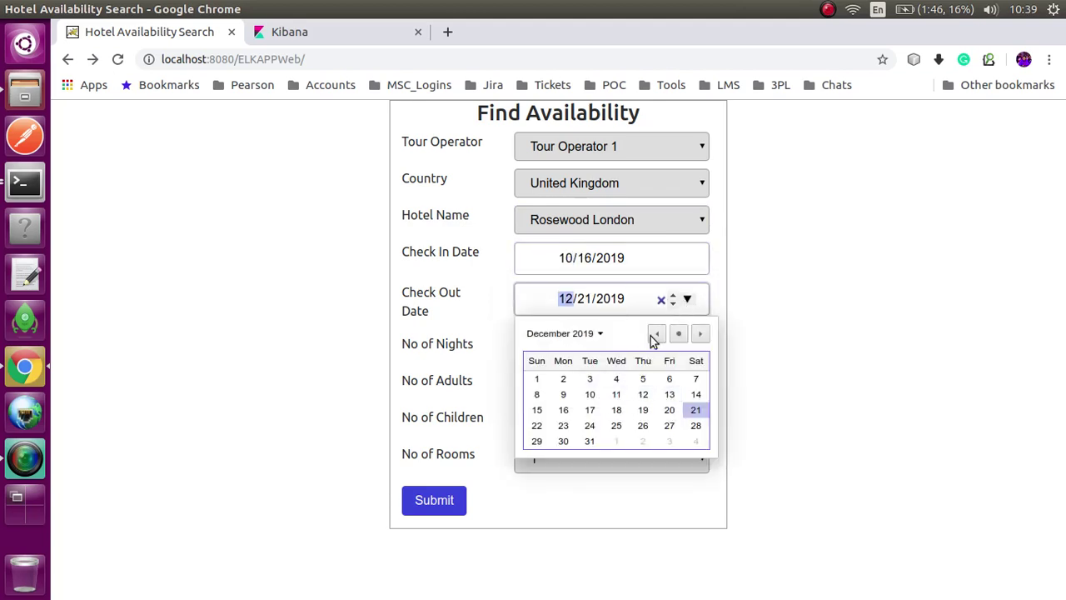
pyautogui.click(658, 333)
pyautogui.click(658, 333)
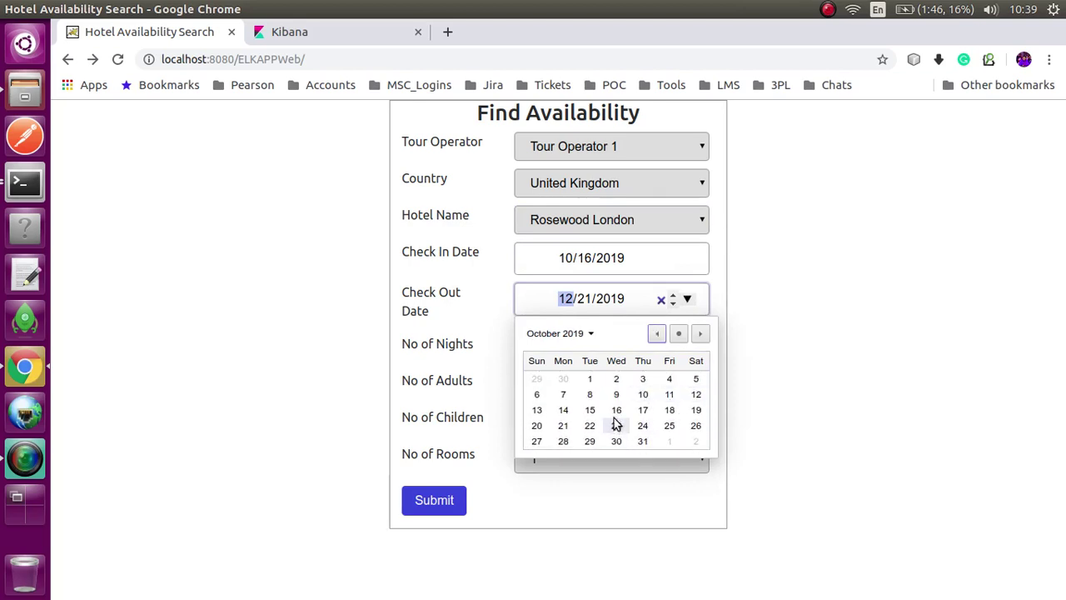
pyautogui.click(669, 408)
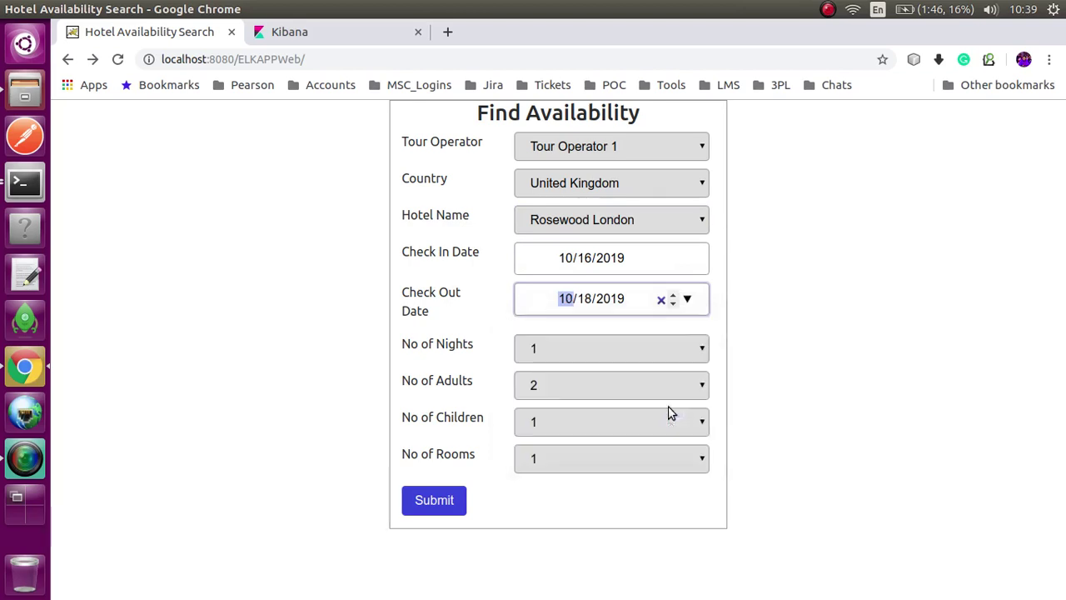
pyautogui.click(578, 357)
pyautogui.click(555, 384)
pyautogui.click(434, 500)
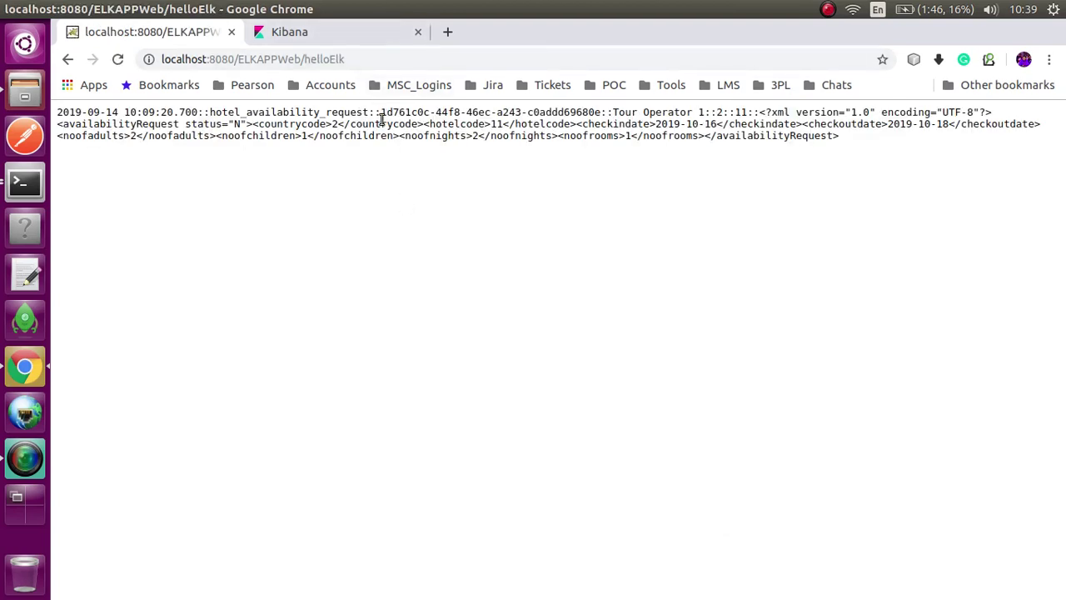
pyautogui.moveTo(382, 112); pyautogui.dragTo(586, 117)
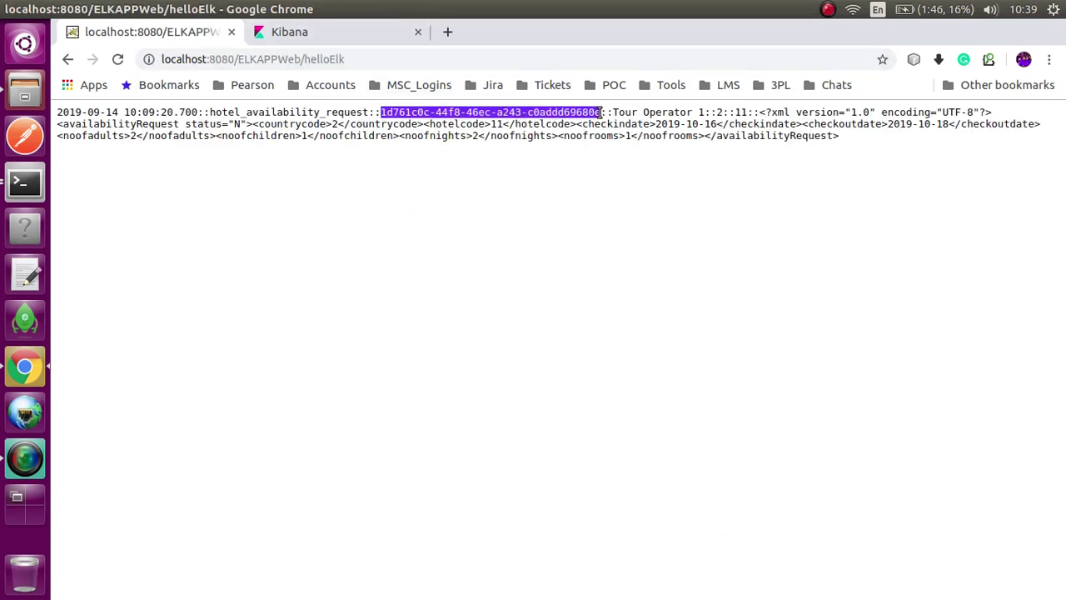
# Search Kibana Discover for the quoted, pasted correlation ID.
pyautogui.click(386, 33)
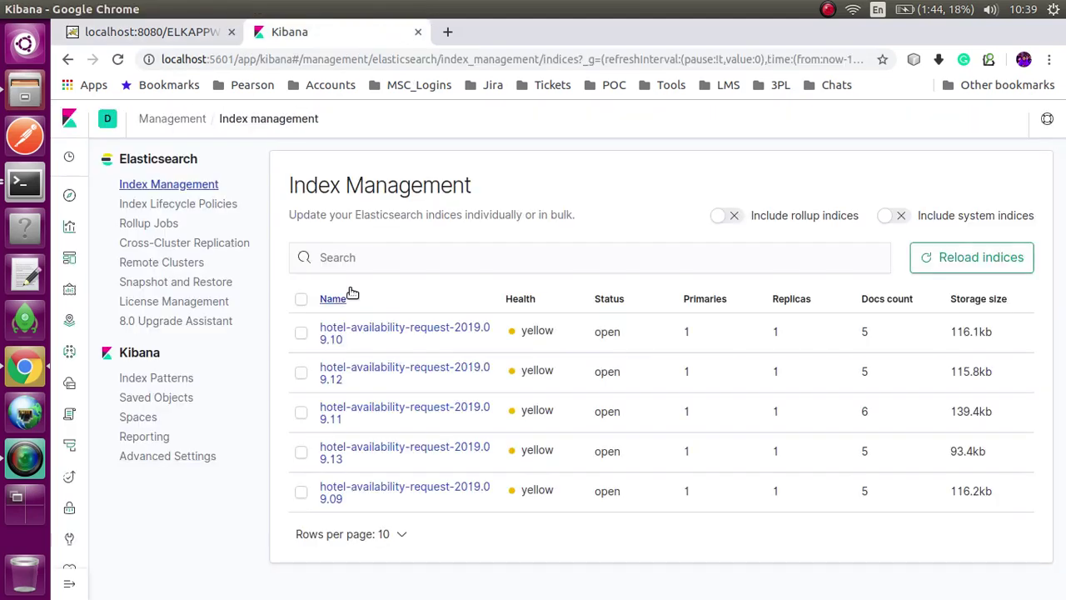
pyautogui.click(71, 195)
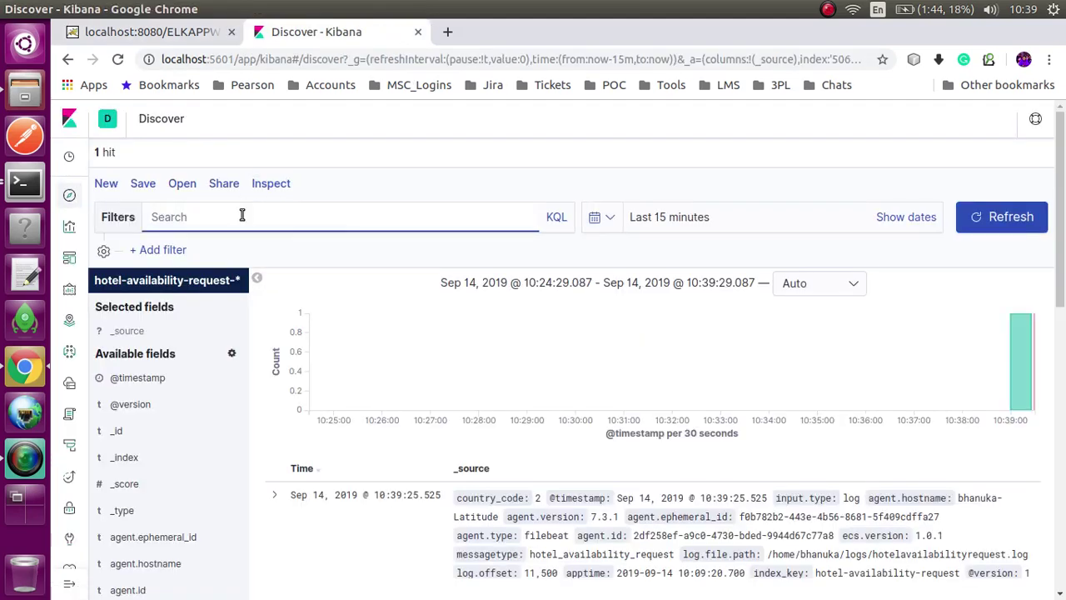
pyautogui.click(241, 216)
pyautogui.write('"')
pyautogui.write('1d761c0c-44f8-46ec-a243-c0addd69680e')
pyautogui.press('Return')
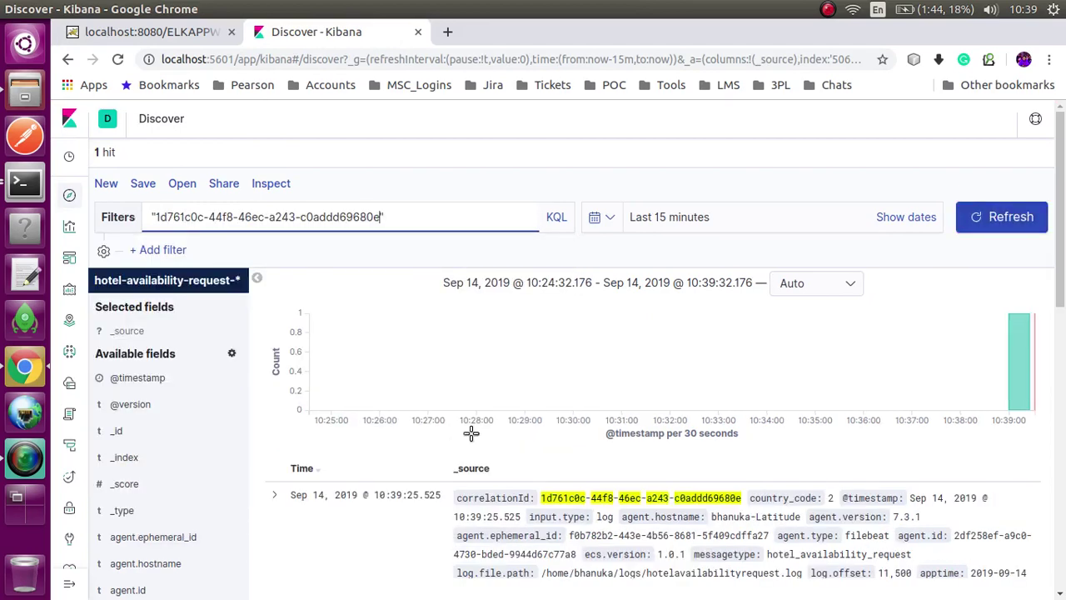
# Expand the matching log document and highlight its correlationId and country_code 2 values.
pyautogui.scroll(-5, 472, 439)
pyautogui.click(274, 177)
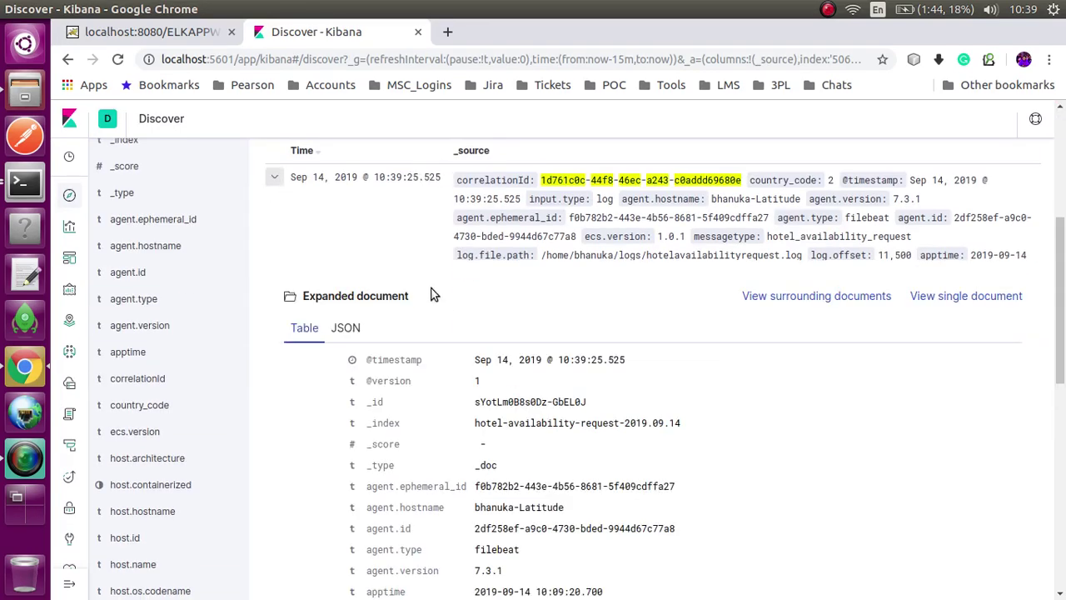
pyautogui.scroll(-5, 430, 293)
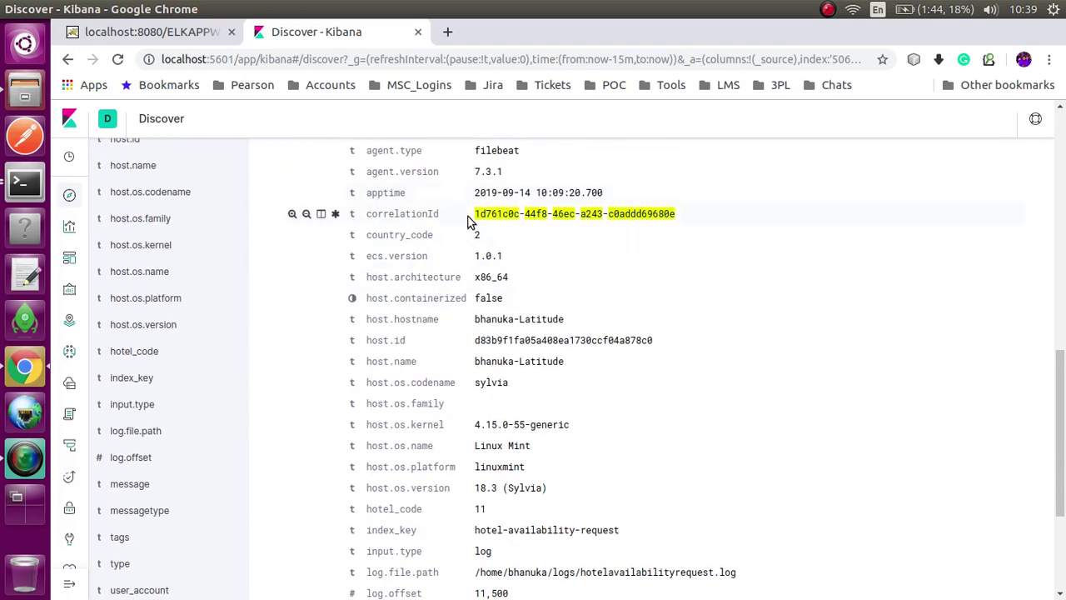
pyautogui.moveTo(473, 215); pyautogui.dragTo(684, 219)
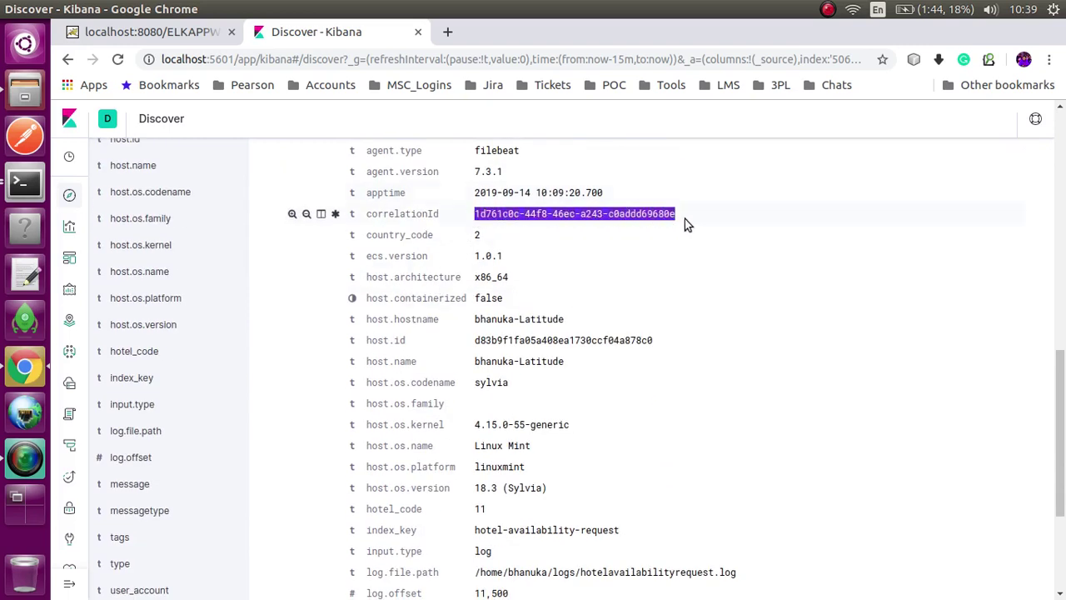
pyautogui.doubleClick(482, 237)
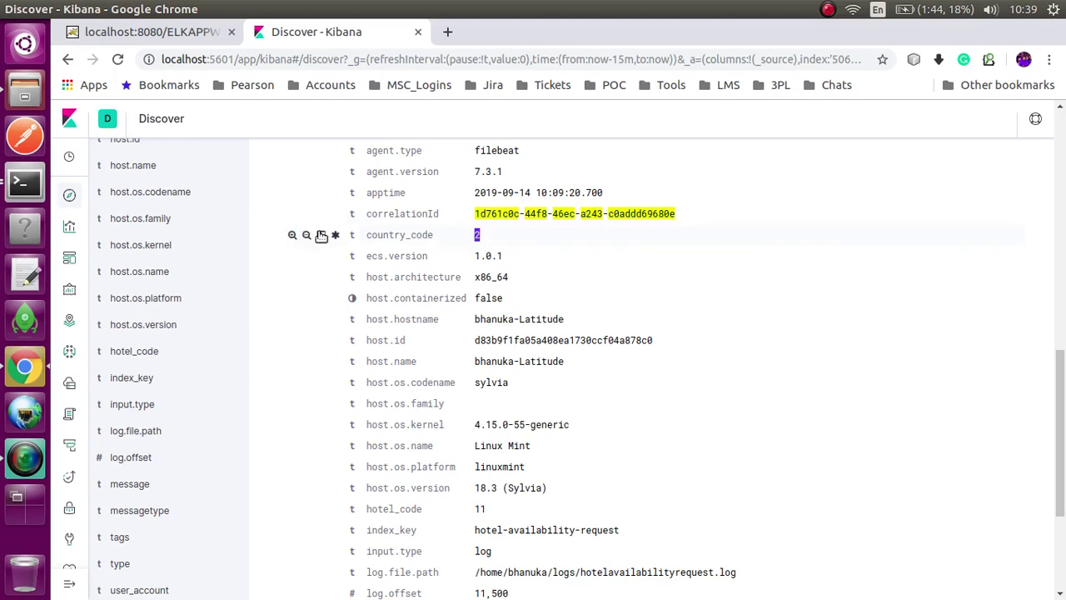
# In a new maximized terminal, open /etc/logstash/conf.d/logstash.conf with less.
pyautogui.rightClick(29, 188)
pyautogui.click(75, 179)
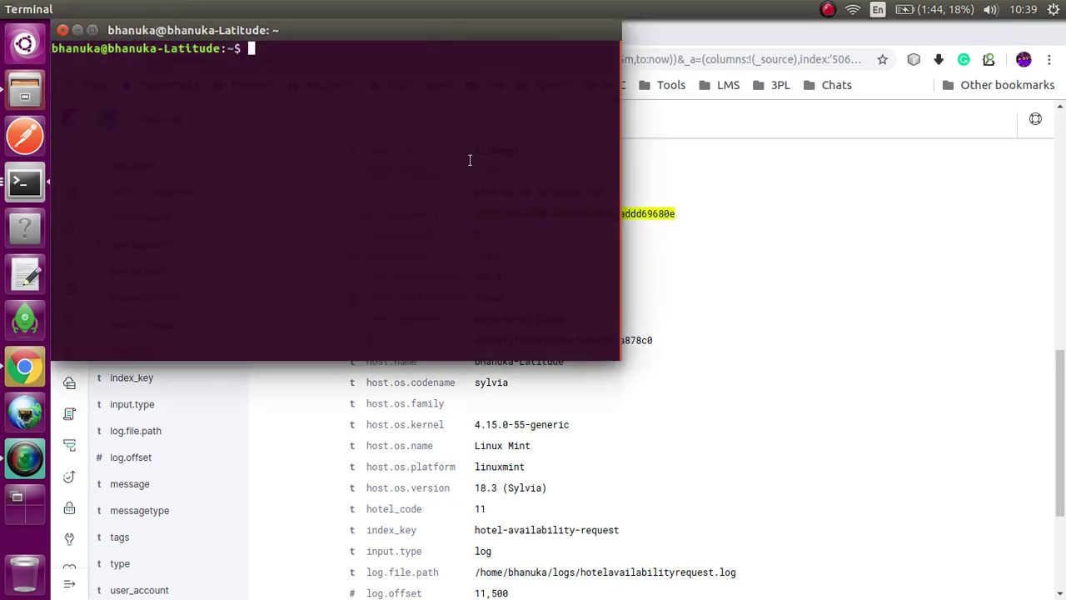
pyautogui.doubleClick(457, 30)
pyautogui.write('cd /etc/logs')
pyautogui.press('Tab')
pyautogui.write('con')
pyautogui.press('Tab')
pyautogui.press('Return')
pyautogui.write('less log')
pyautogui.press('Tab')
pyautogui.press('Return')
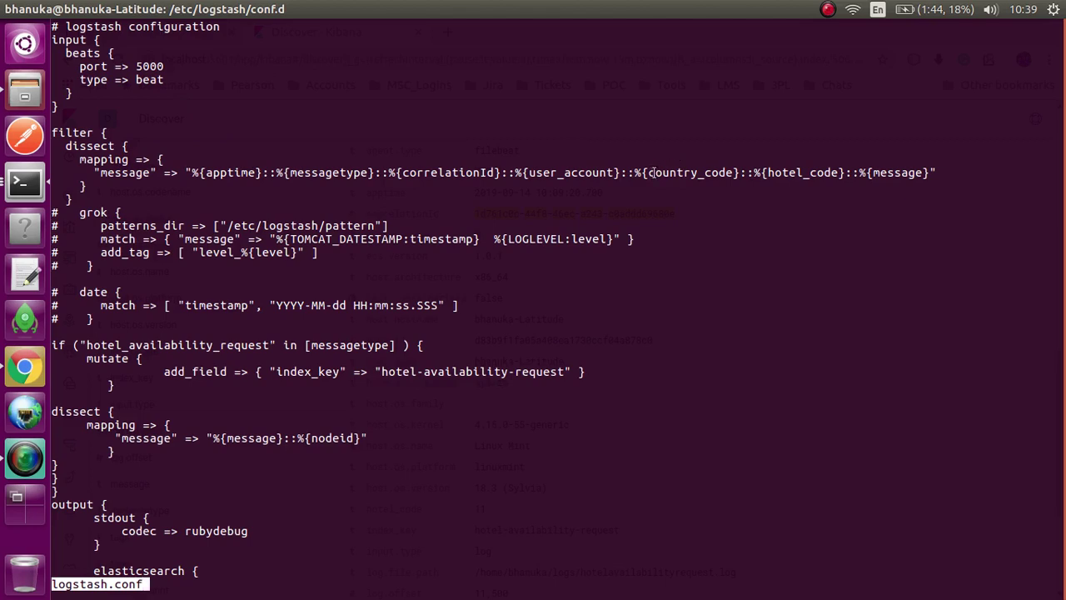
# Compare country_code and hotel_code in the dissect mapping with Kibana's fields, including hotel_code 11.
pyautogui.moveTo(671, 172); pyautogui.dragTo(737, 172)
pyautogui.click(19, 364)
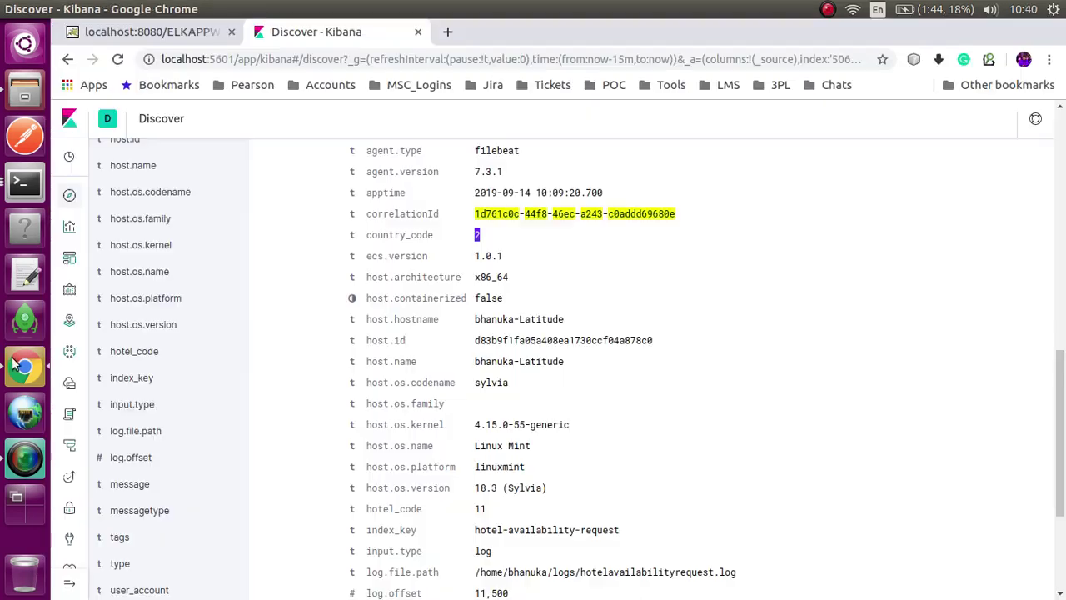
pyautogui.moveTo(435, 236); pyautogui.dragTo(363, 242)
pyautogui.click(25, 185)
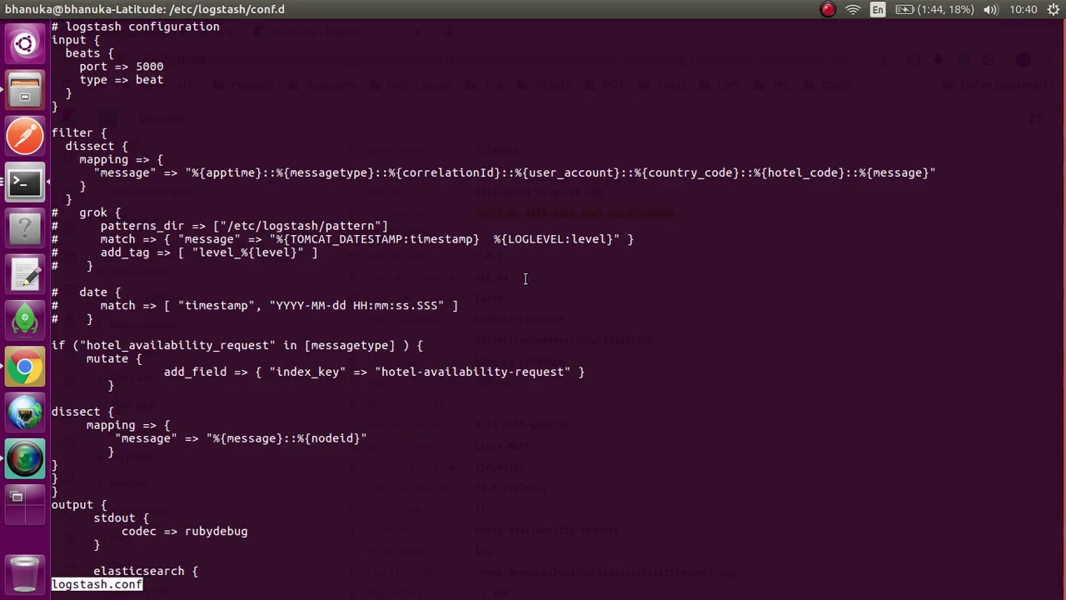
pyautogui.moveTo(767, 173); pyautogui.dragTo(827, 173)
pyautogui.click(25, 367)
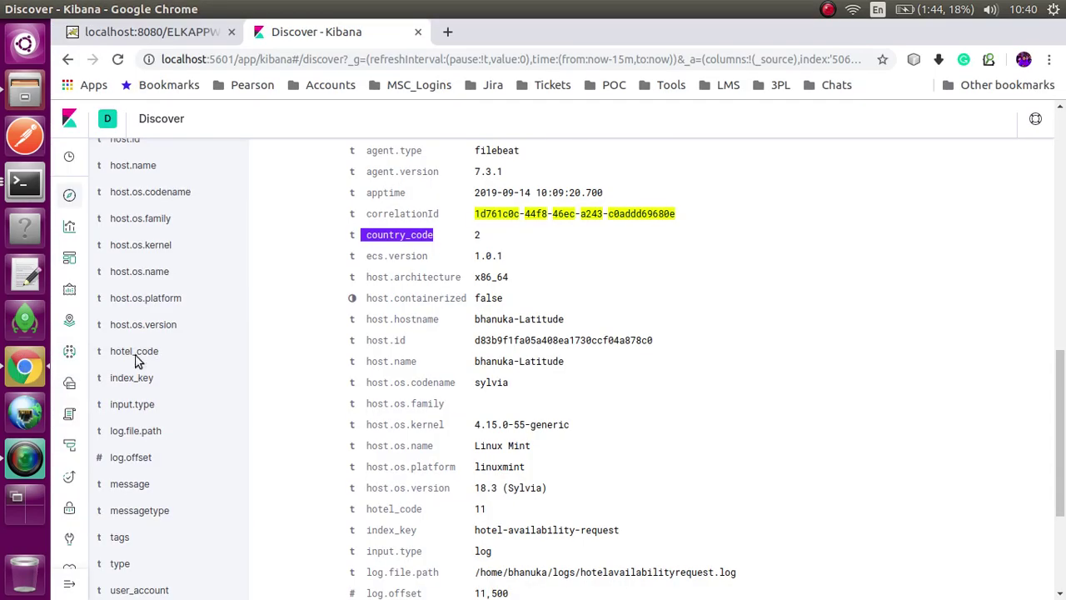
pyautogui.scroll(-2, 496, 297)
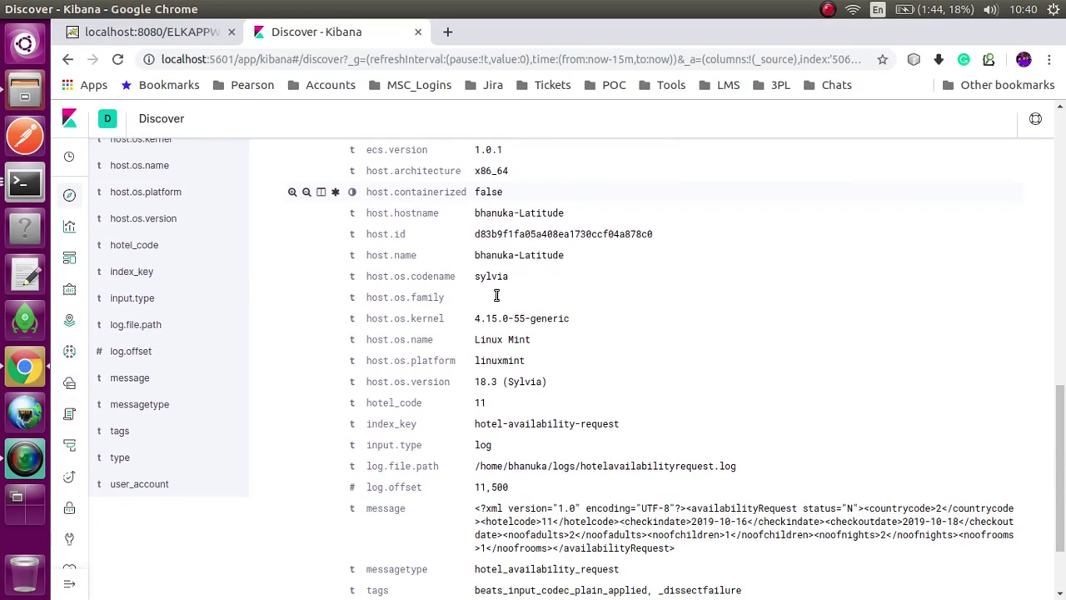
pyautogui.doubleClick(479, 403)
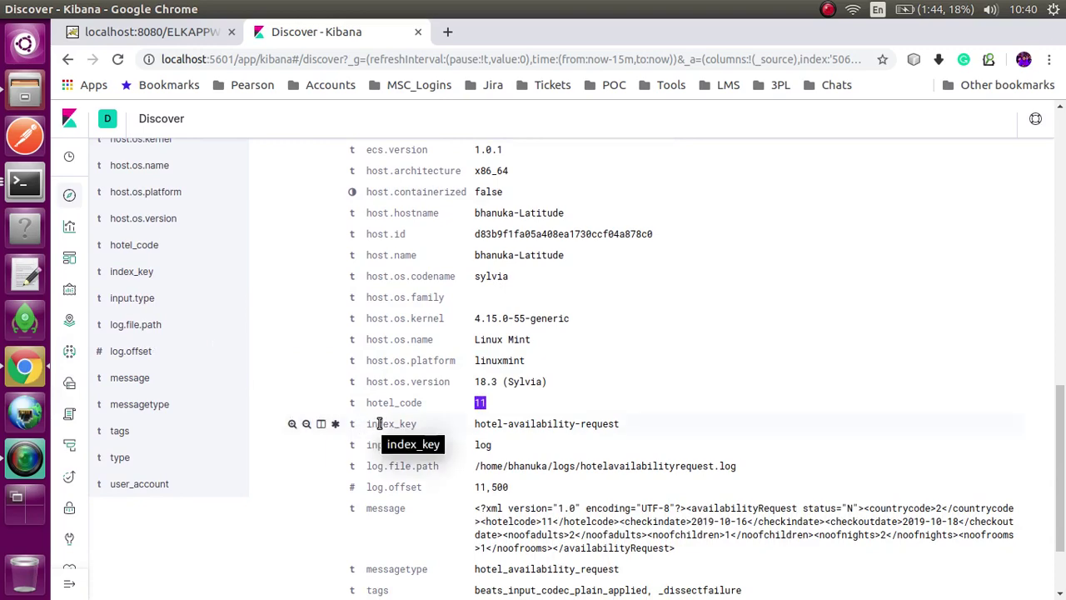
pyautogui.moveTo(367, 424); pyautogui.dragTo(417, 426)
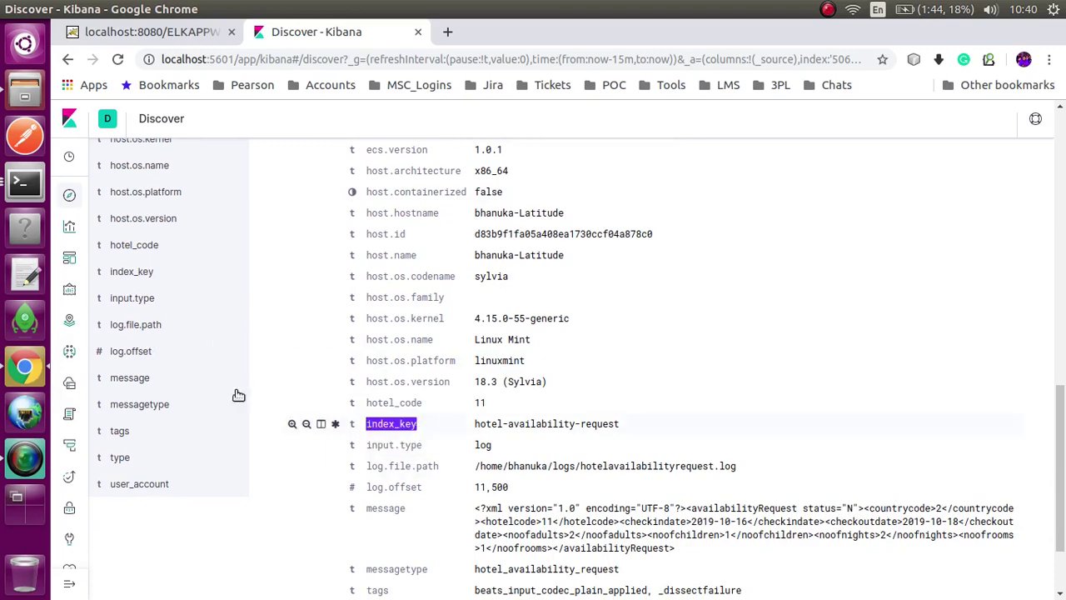
# Check the index setting in logstash.conf's elasticsearch output, then quit less.
pyautogui.click(25, 185)
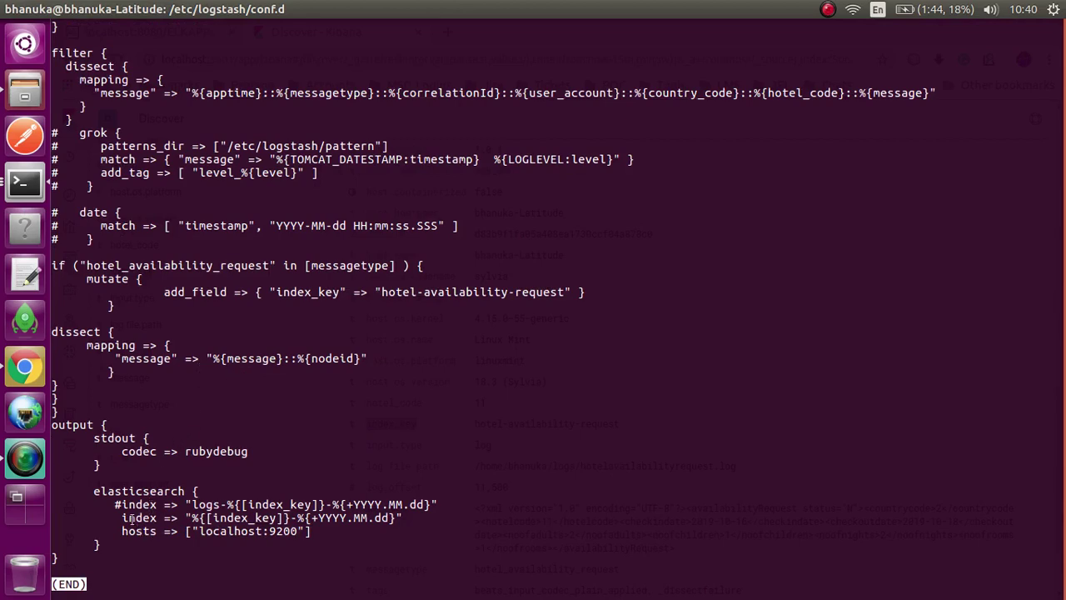
pyautogui.moveTo(121, 517); pyautogui.dragTo(146, 518)
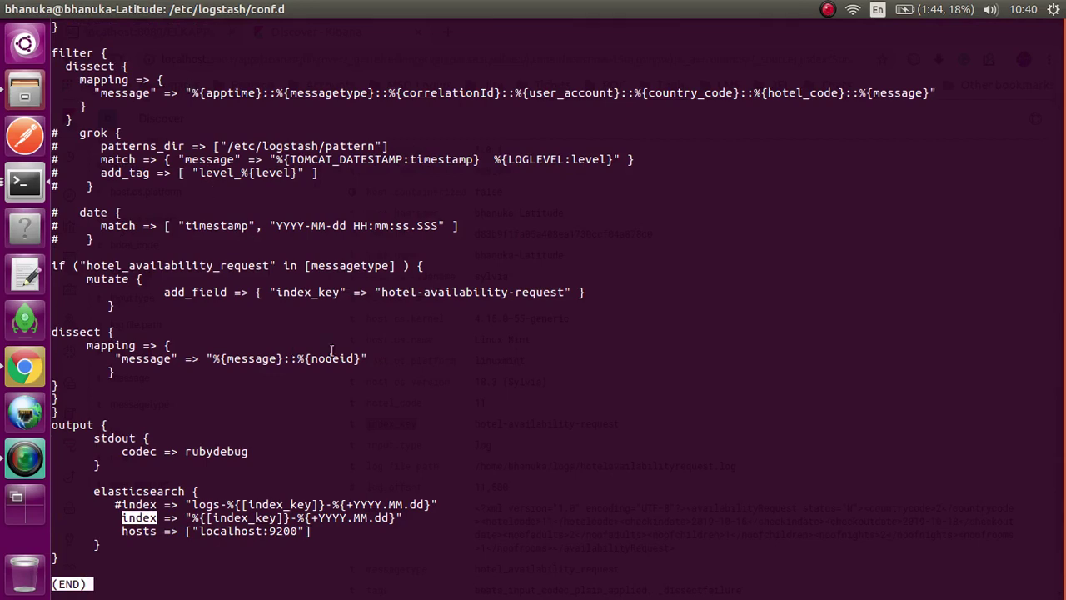
pyautogui.click(469, 334)
pyautogui.press('q')
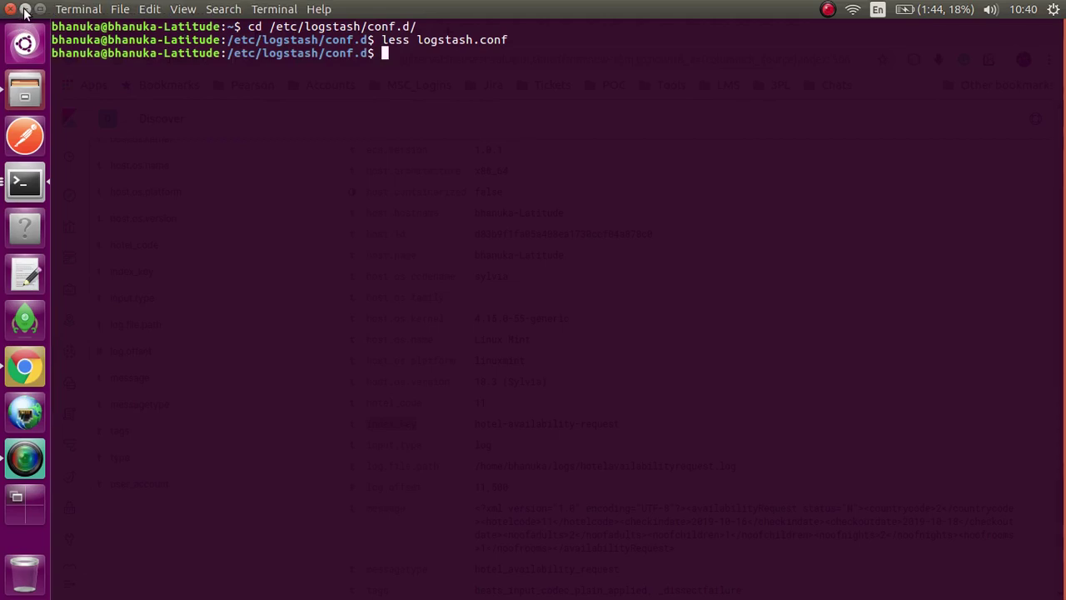
# Back in Kibana, highlight the messagetype, user_account and message field names.
pyautogui.click(25, 9)
pyautogui.scroll(-3, 370, 511)
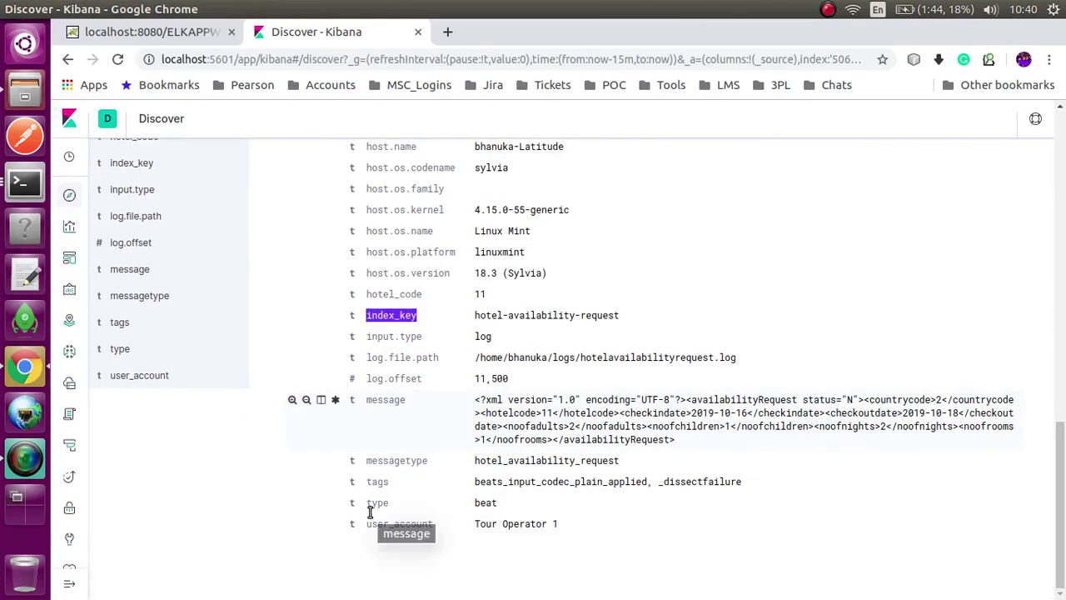
pyautogui.moveTo(361, 461); pyautogui.dragTo(426, 461)
pyautogui.moveTo(430, 524); pyautogui.dragTo(361, 525)
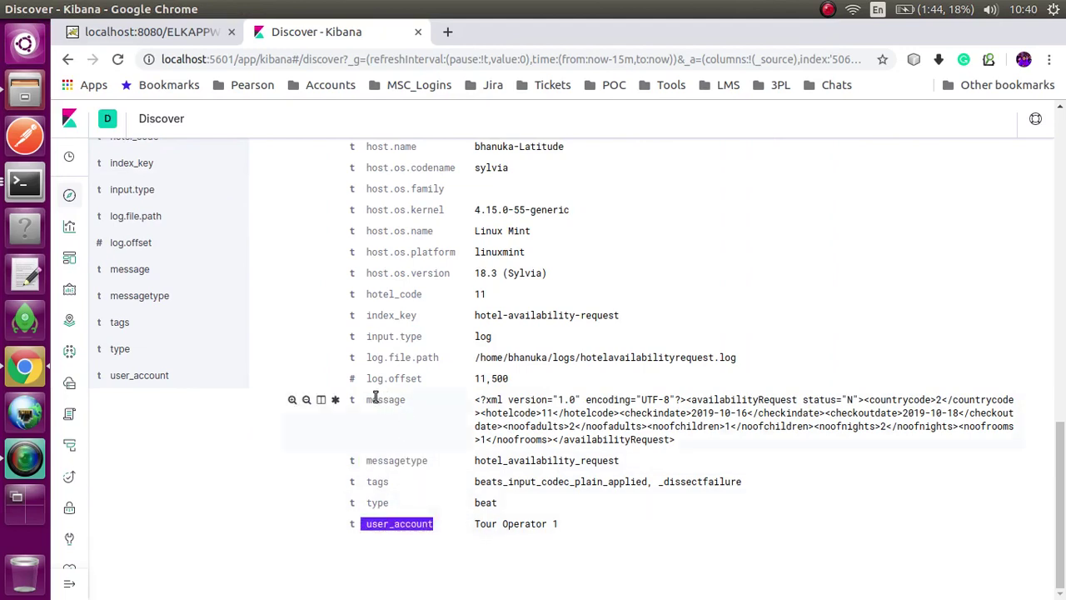
pyautogui.moveTo(366, 400); pyautogui.dragTo(402, 400)
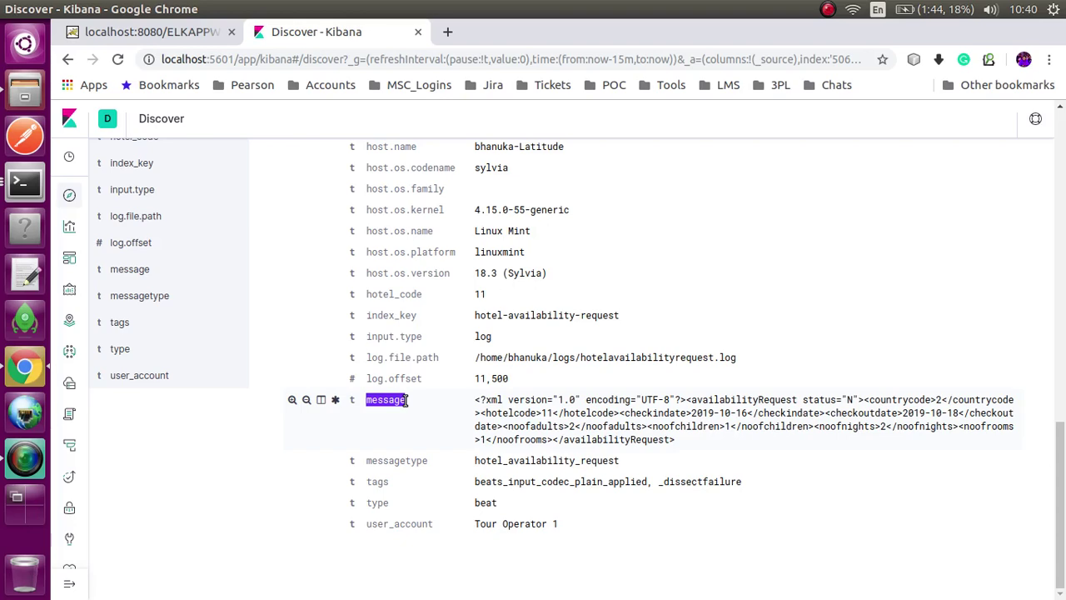
pyautogui.click(30, 190)
pyautogui.press('Up')
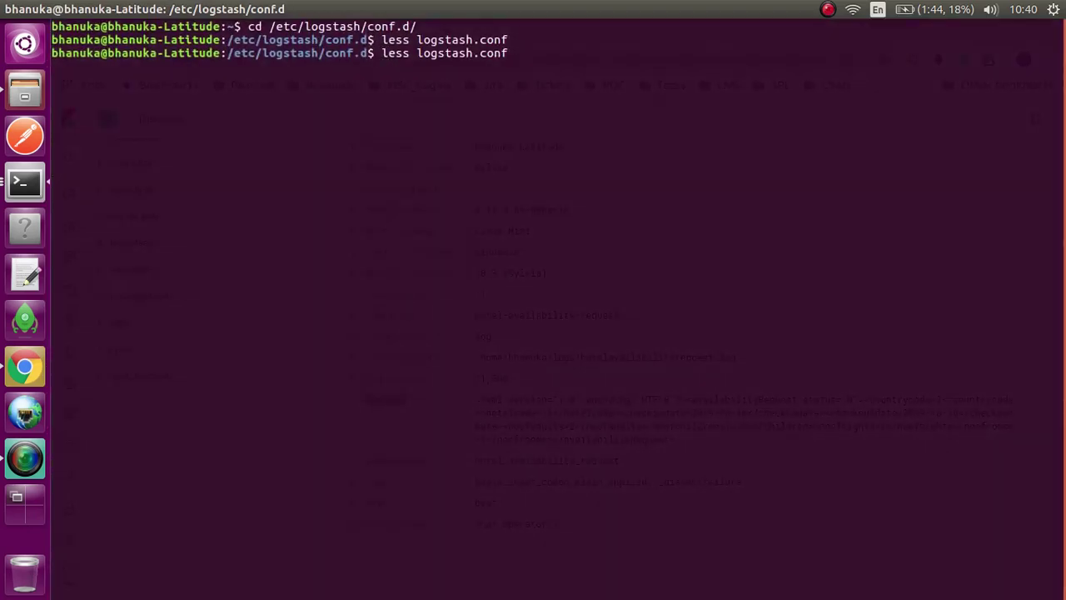
pyautogui.press('Return')
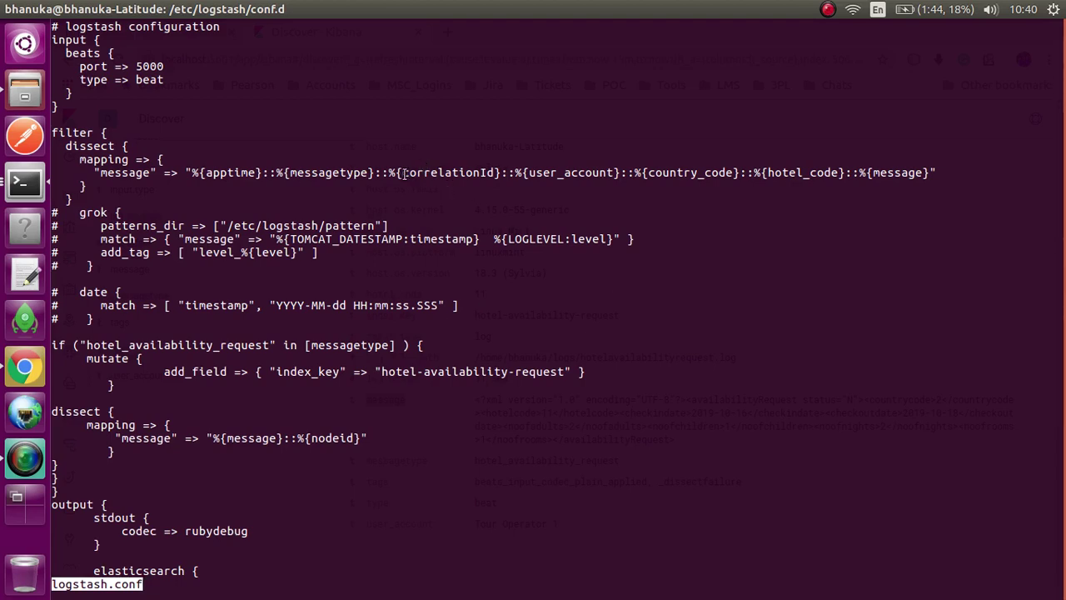
pyautogui.moveTo(405, 173); pyautogui.dragTo(496, 172)
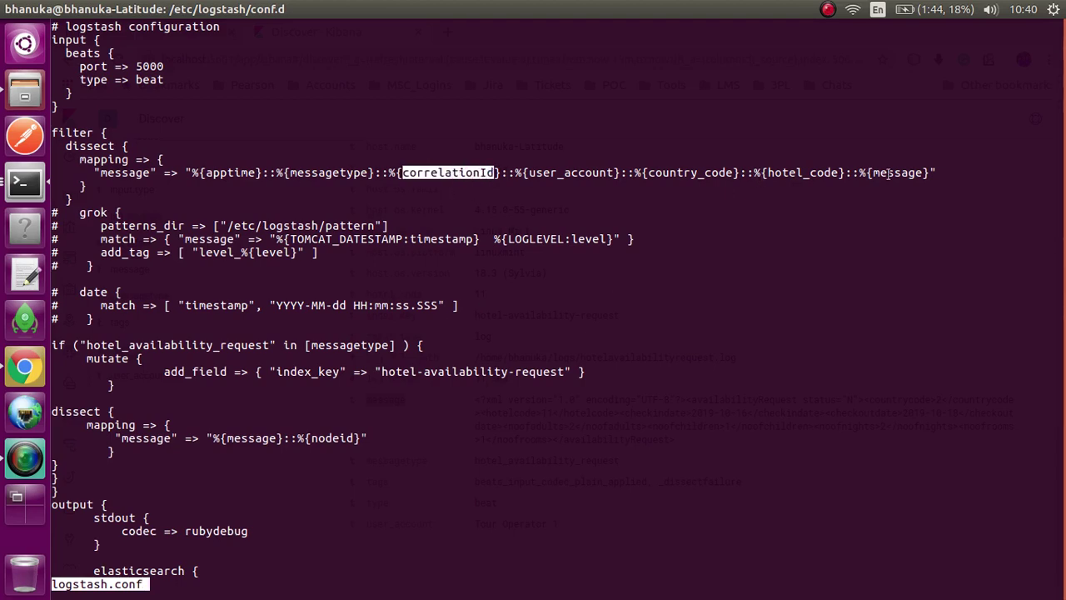
pyautogui.moveTo(886, 172); pyautogui.dragTo(919, 172)
pyautogui.moveTo(285, 172); pyautogui.dragTo(354, 172)
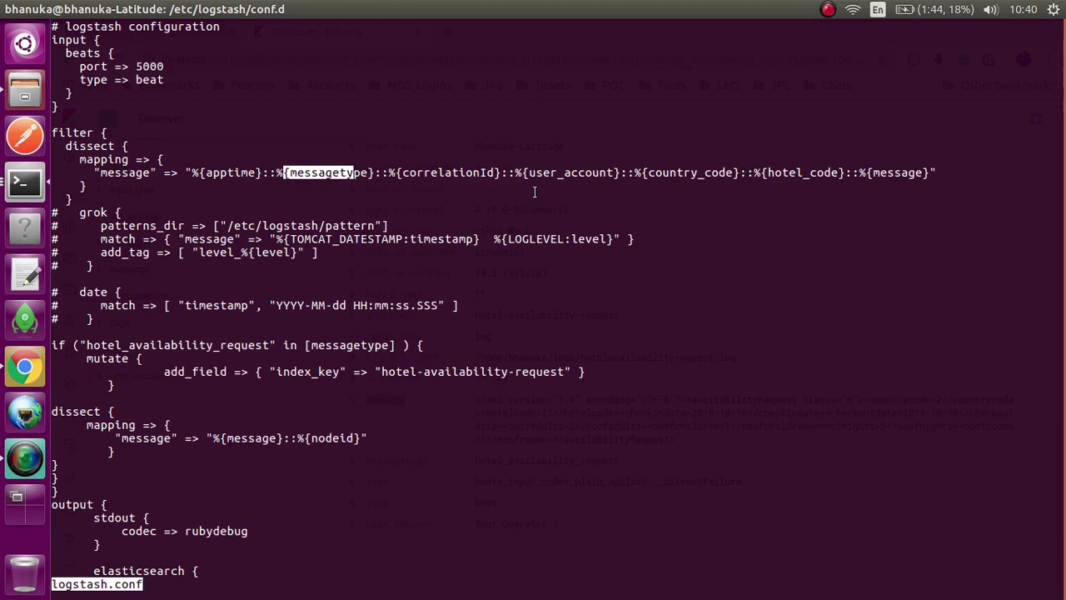
pyautogui.moveTo(528, 172); pyautogui.dragTo(609, 172)
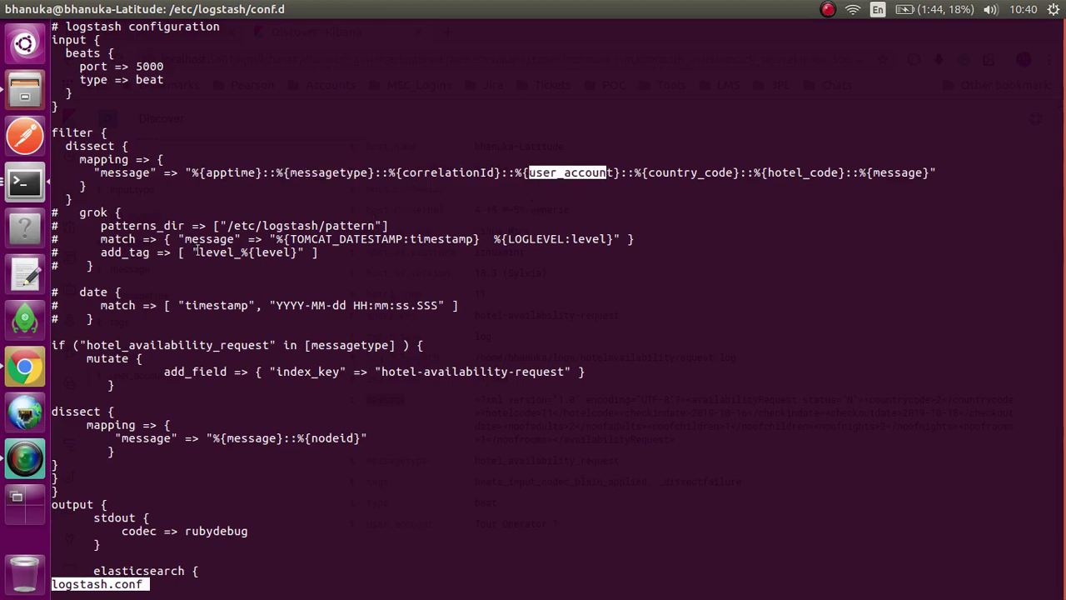
pyautogui.click(23, 366)
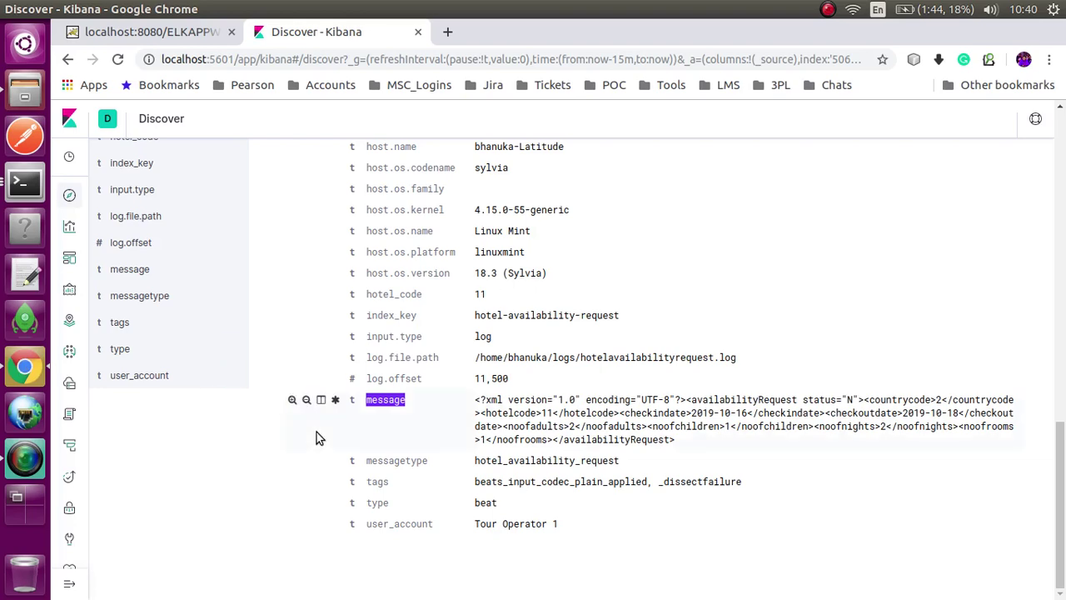
pyautogui.click(25, 182)
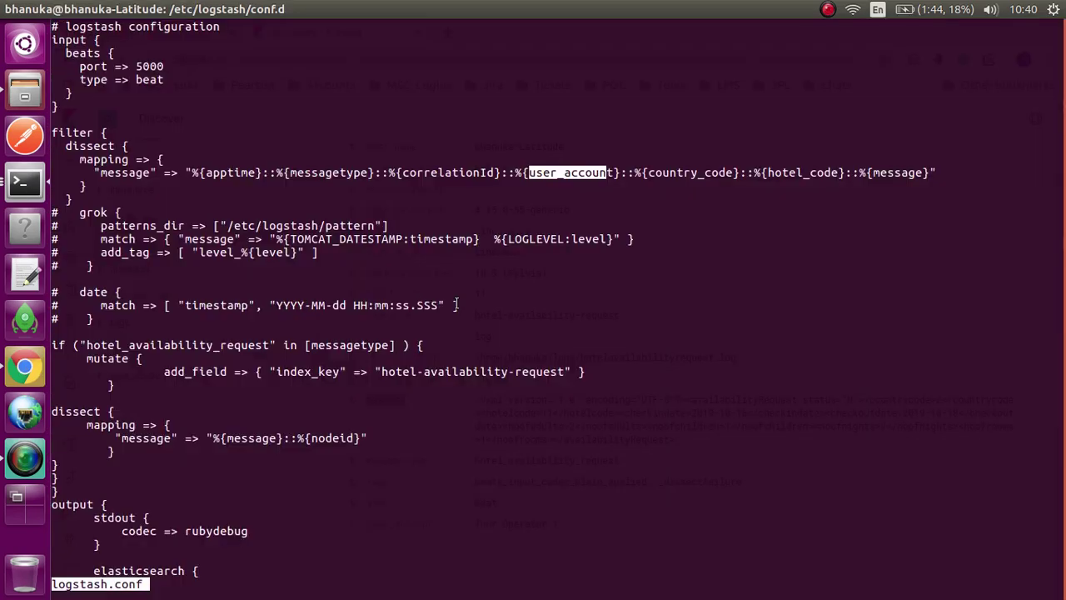
pyautogui.press('q')
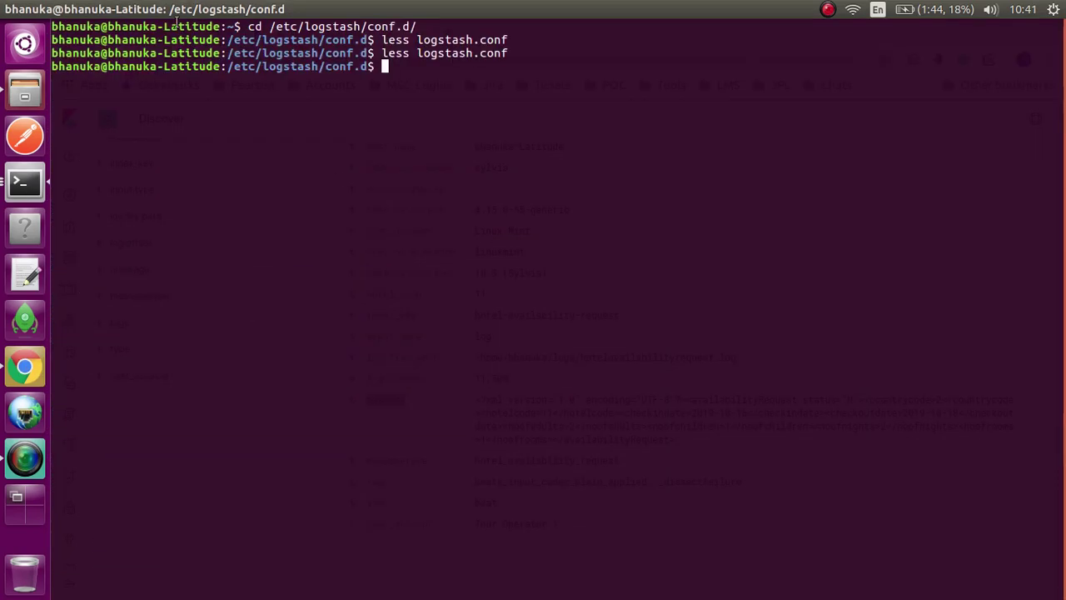
pyautogui.hotkey('alt', 'Tab')
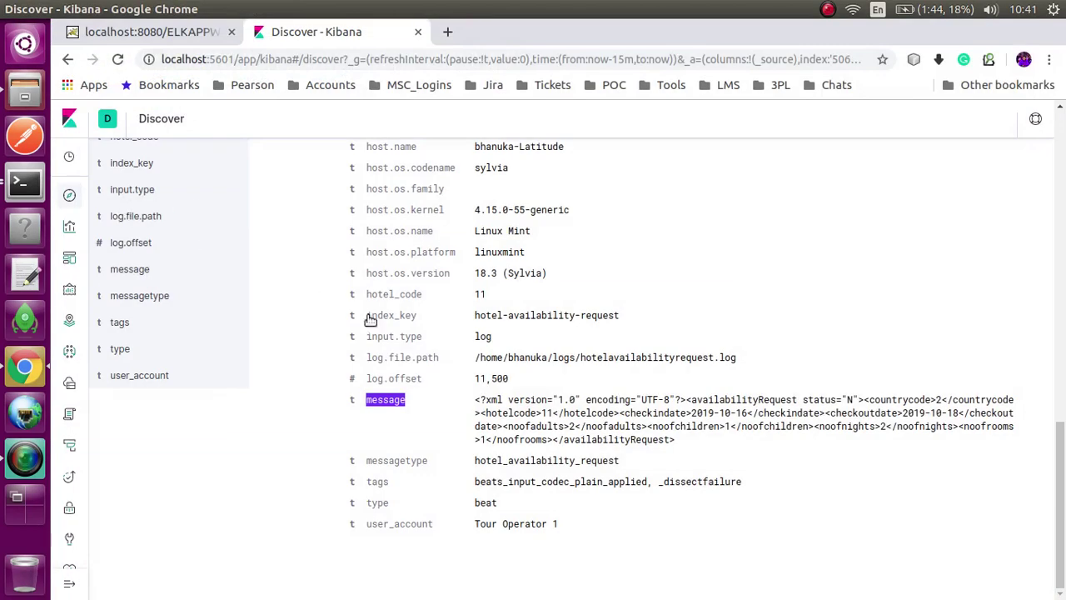
# Copy 'Tour Operator 1' from the helloElk log line and paste it over the correlation ID in the Discover query.
pyautogui.scroll(5, 655, 302)
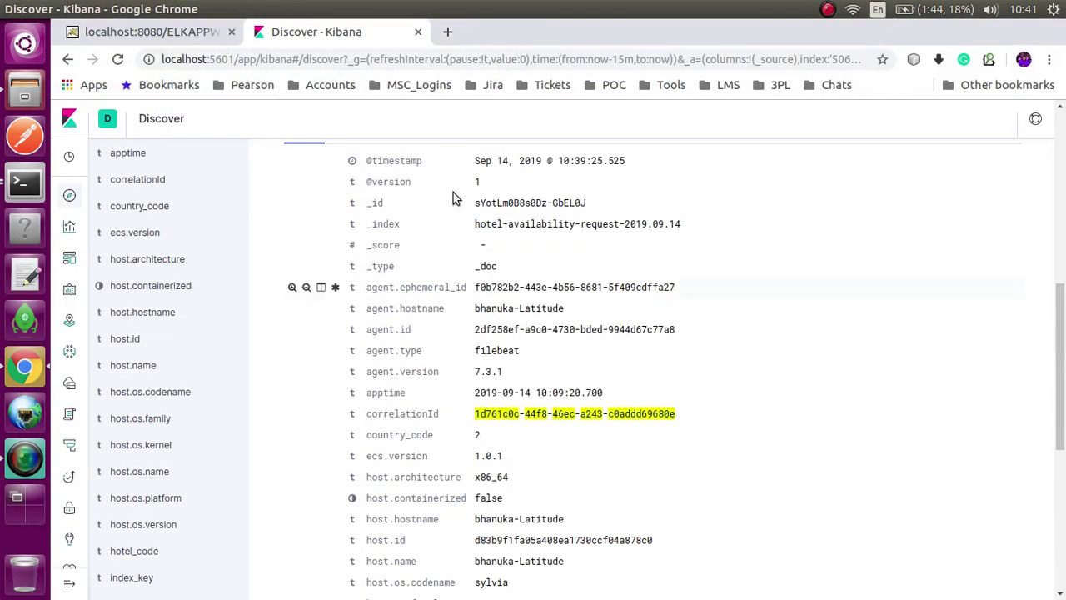
pyautogui.hotkey('ctrl', 'Tab')
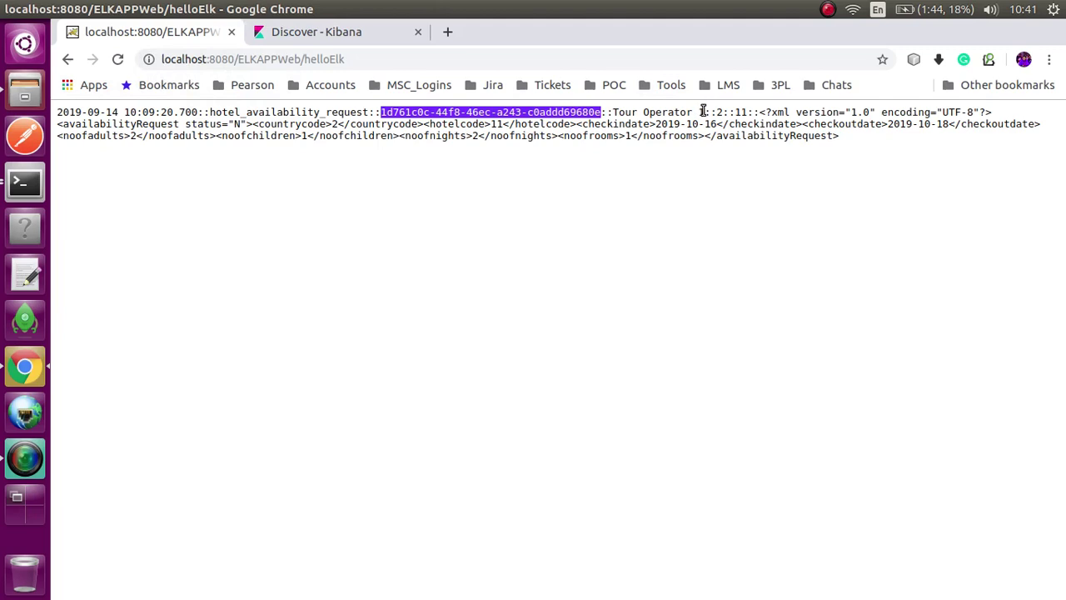
pyautogui.moveTo(705, 113); pyautogui.dragTo(617, 116)
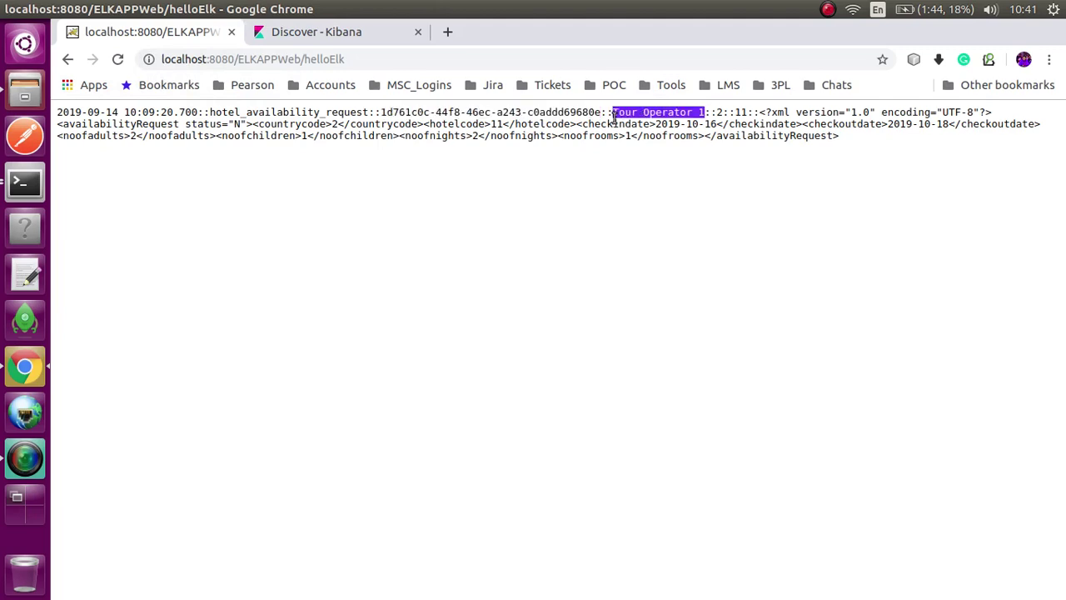
pyautogui.click(336, 39)
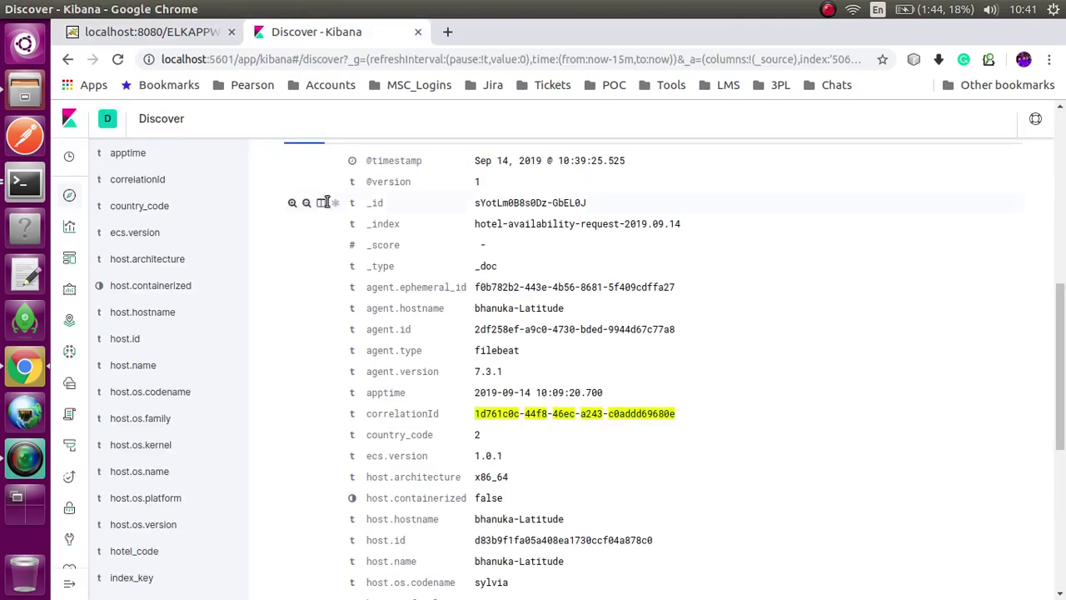
pyautogui.scroll(10, 319, 204)
pyautogui.moveTo(156, 216); pyautogui.dragTo(377, 219)
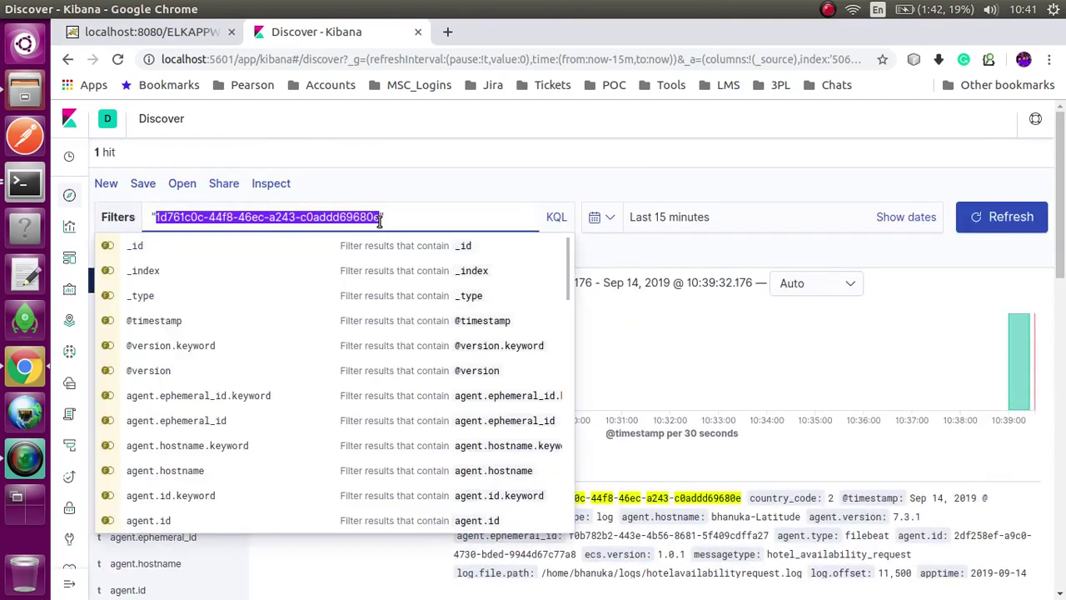
pyautogui.write('Tour Operator 1')
pyautogui.press('Return')
pyautogui.scroll(-2, 592, 521)
pyautogui.click(200, 40)
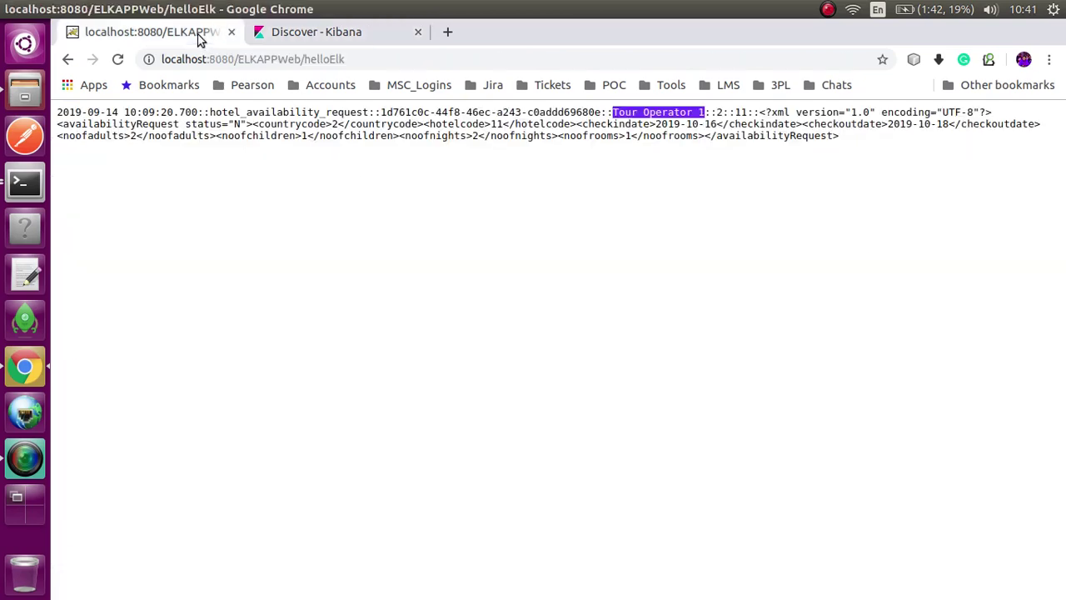
# Submit a new request with country Russia and hotel Ararat Park Hyatt Moscow.
pyautogui.click(68, 59)
pyautogui.click(586, 183)
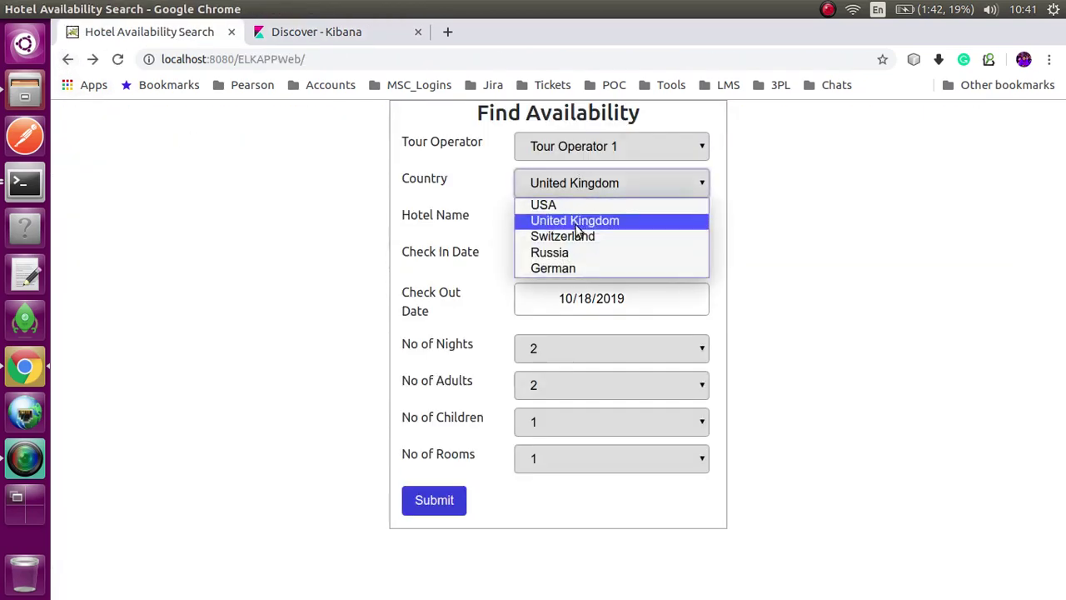
pyautogui.click(577, 252)
pyautogui.click(593, 190)
pyautogui.click(581, 253)
pyautogui.click(597, 221)
pyautogui.click(587, 286)
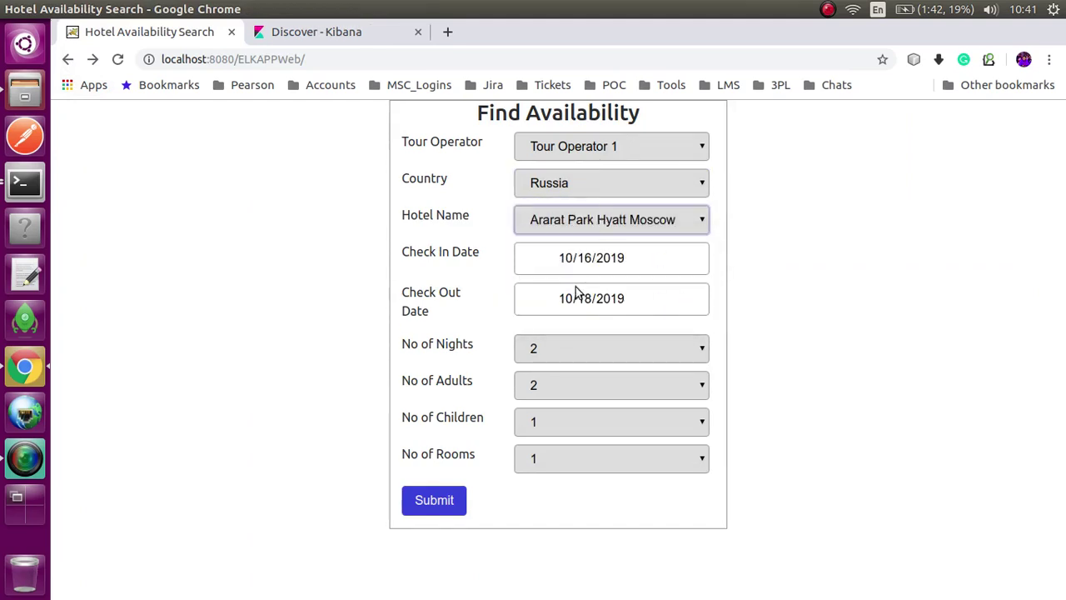
pyautogui.click(448, 496)
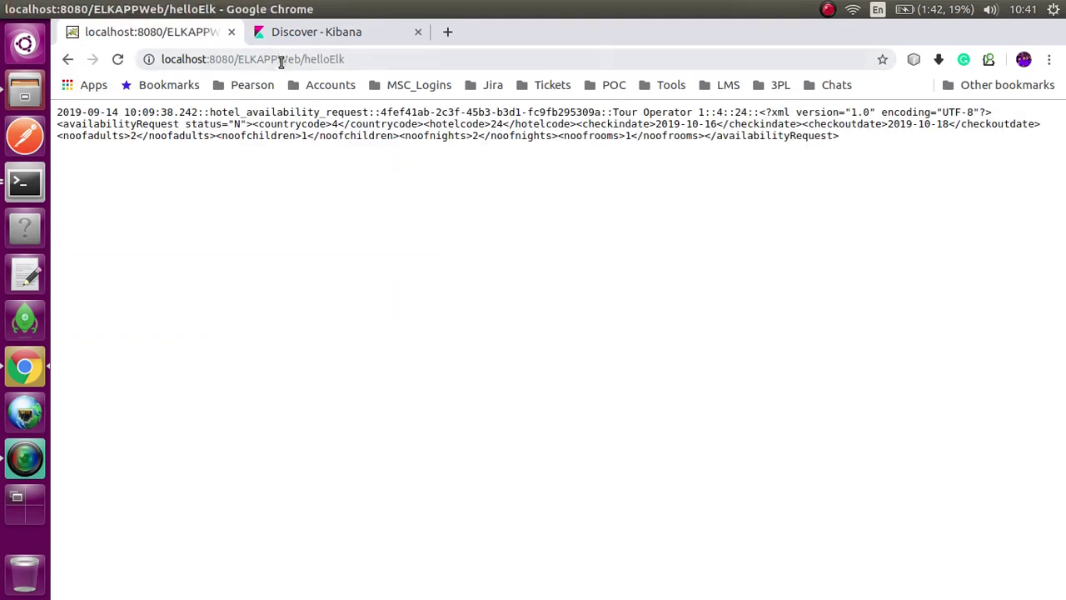
# Refresh the Tour Operator 1 search in Discover so the new request appears.
pyautogui.click(293, 38)
pyautogui.scroll(4, 829, 241)
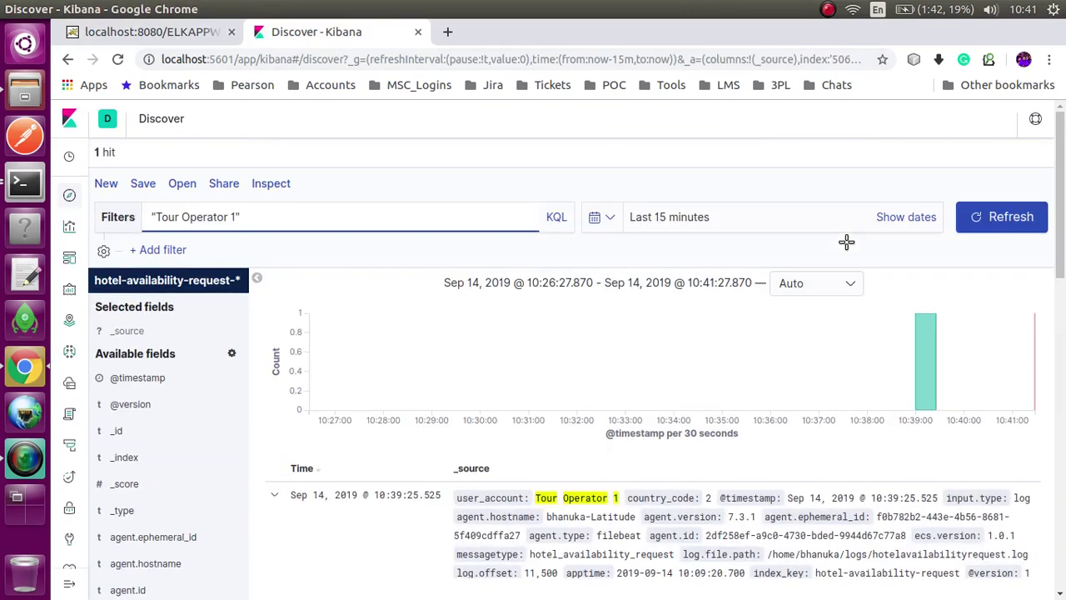
pyautogui.click(1011, 219)
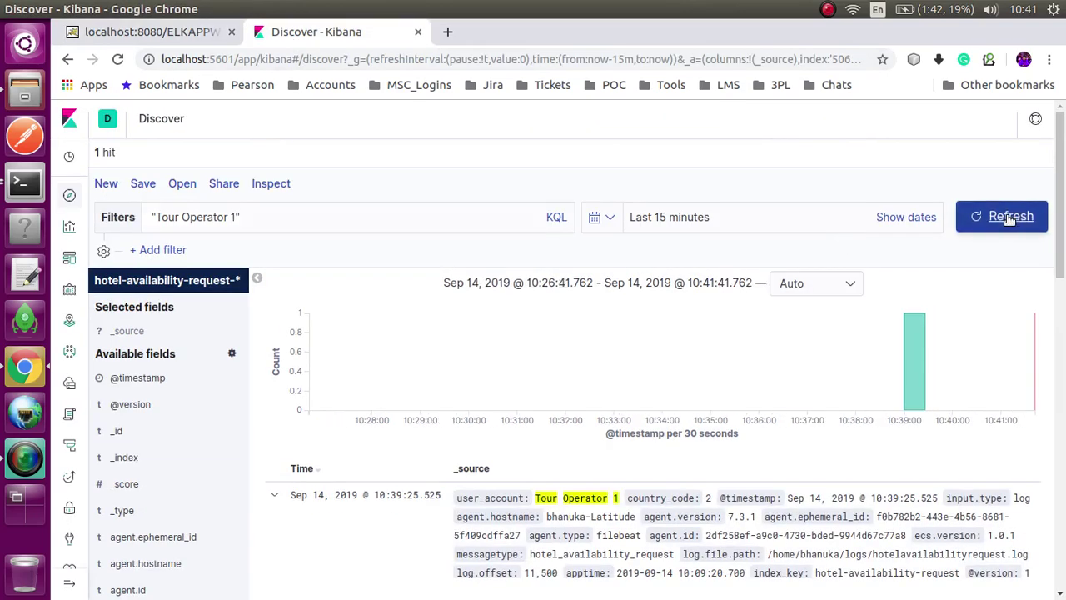
pyautogui.click(1010, 219)
pyautogui.scroll(-5, 560, 417)
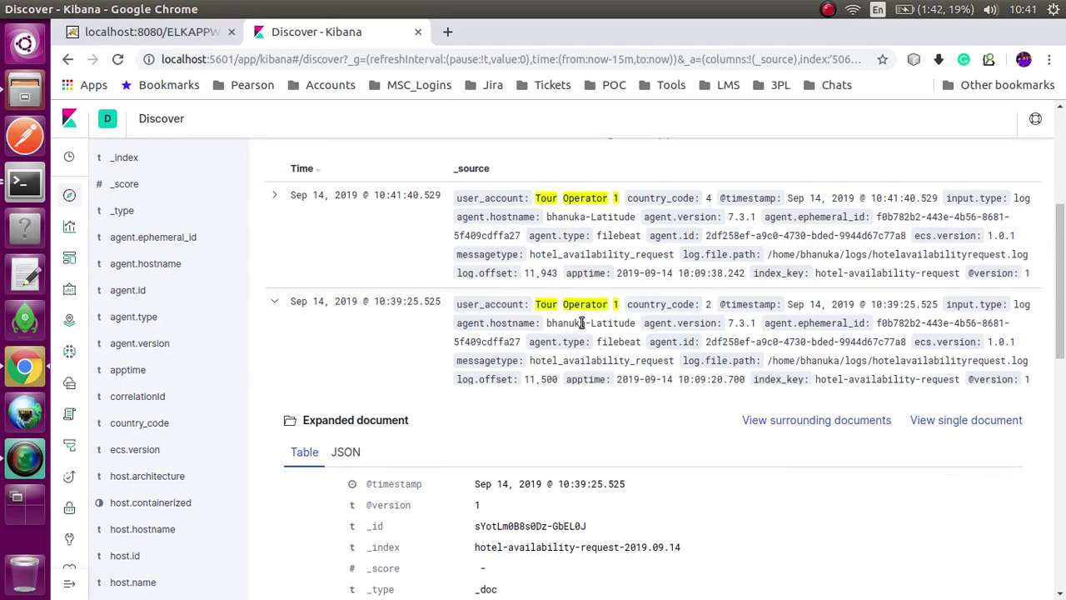
# Expand the newest entry and scroll through its fields, highlighting hotel_code 24.
pyautogui.click(279, 196)
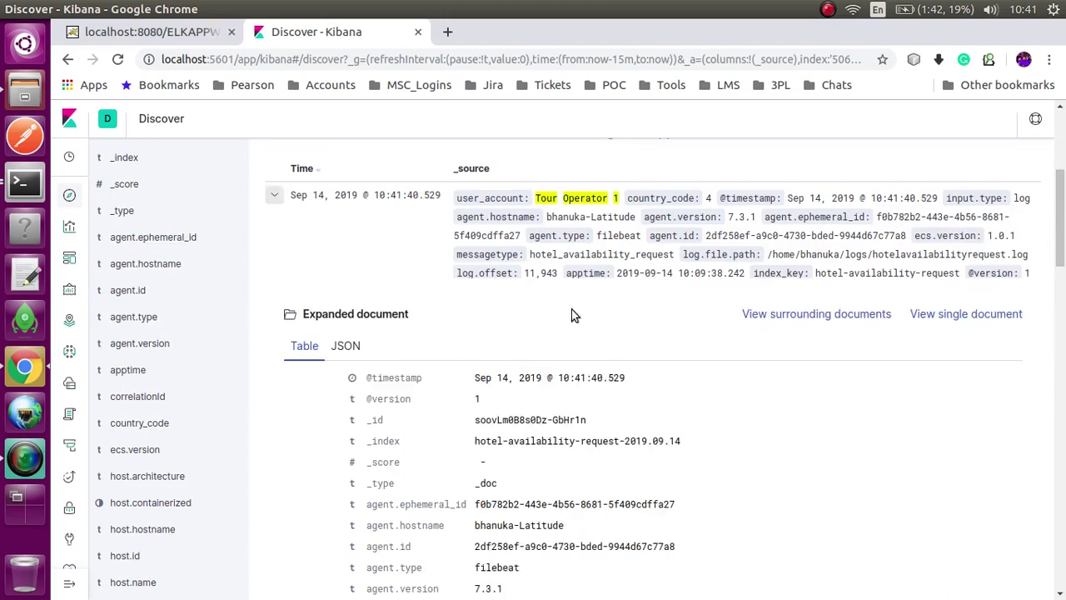
pyautogui.scroll(-5, 571, 309)
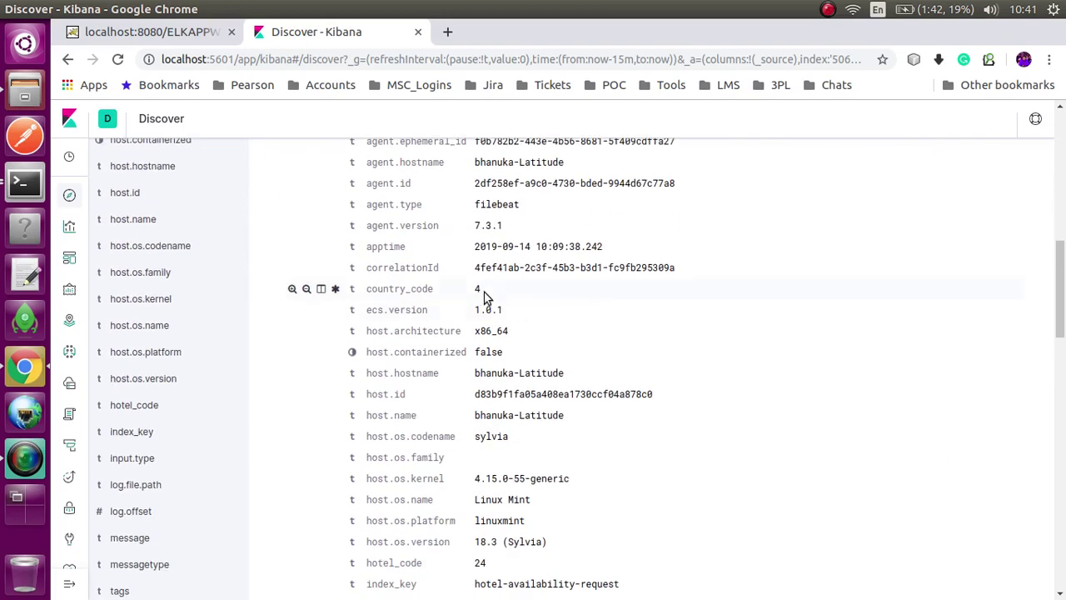
pyautogui.scroll(-3, 483, 434)
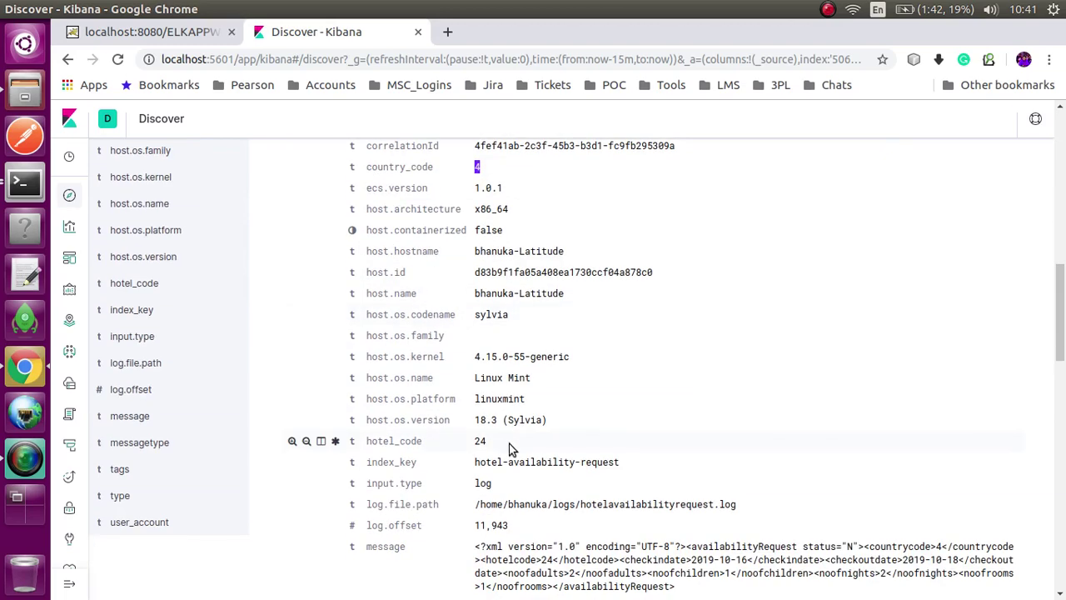
pyautogui.doubleClick(480, 441)
pyautogui.scroll(-4, 483, 445)
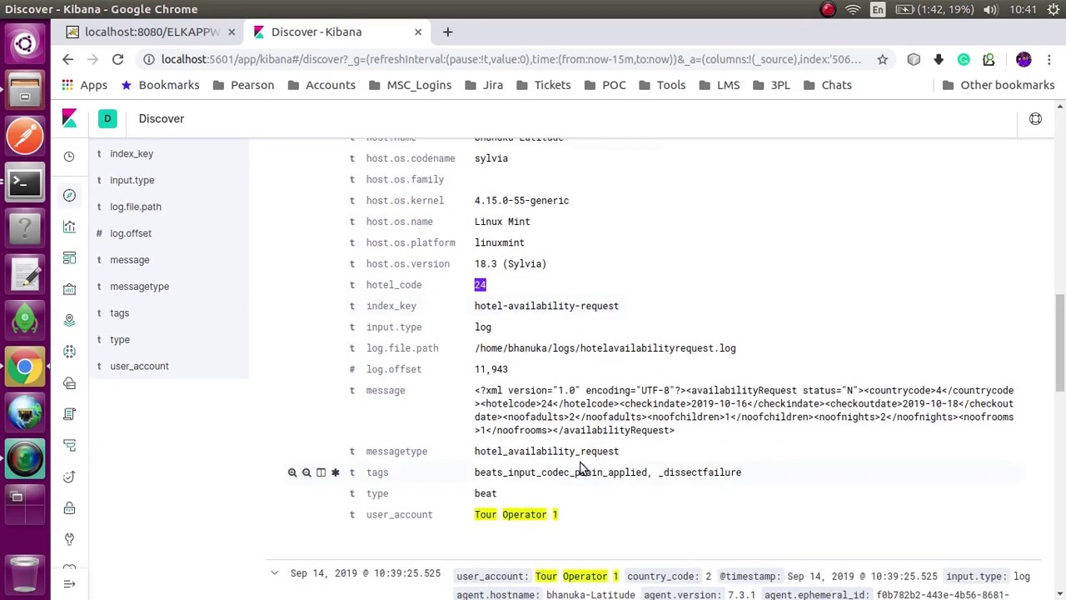
pyautogui.scroll(-2, 704, 420)
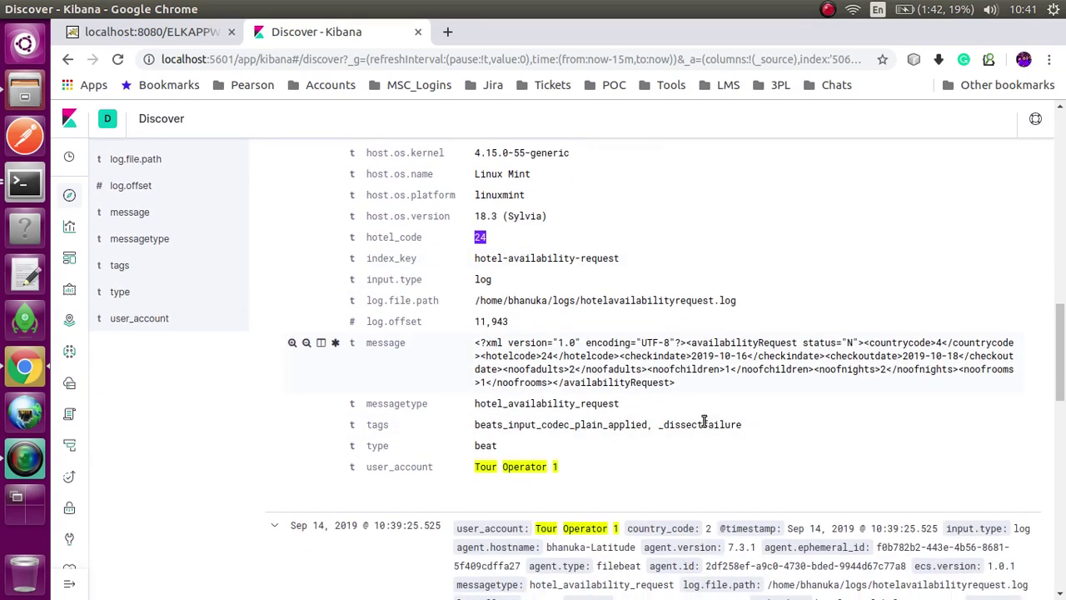
pyautogui.scroll(4, 704, 421)
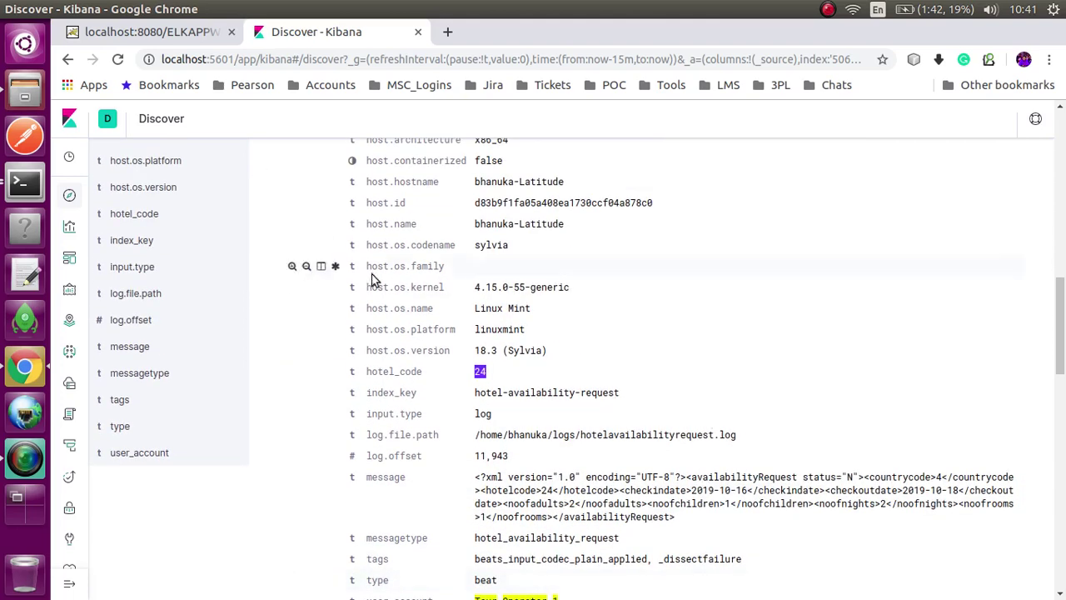
pyautogui.scroll(15, 375, 278)
pyautogui.moveTo(123, 217)
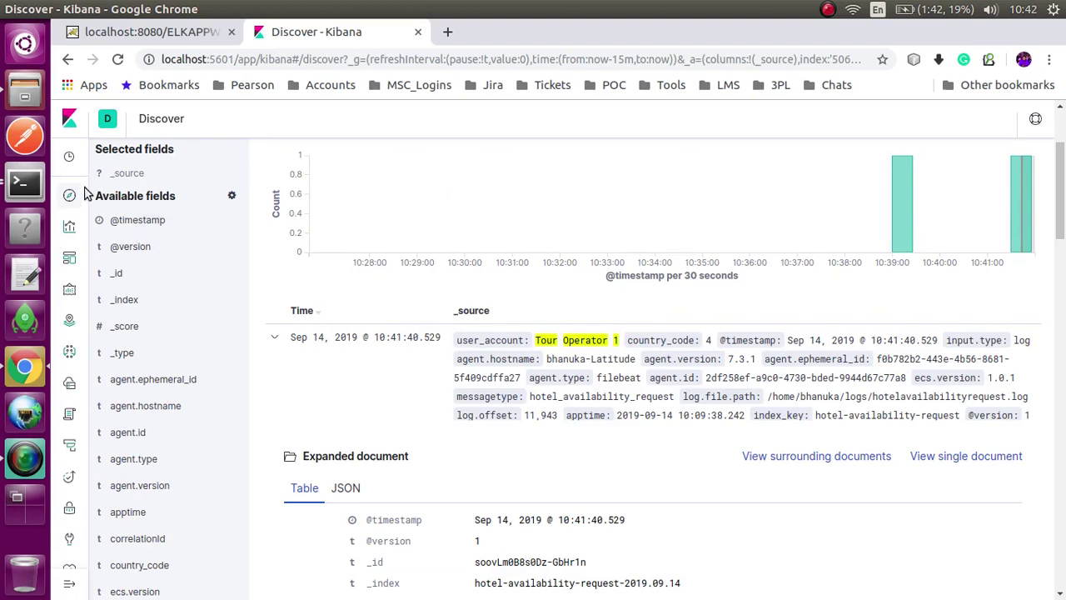
# Create a Vertical Bar visualization on the hotel-availability-request-* index pattern.
pyautogui.click(71, 227)
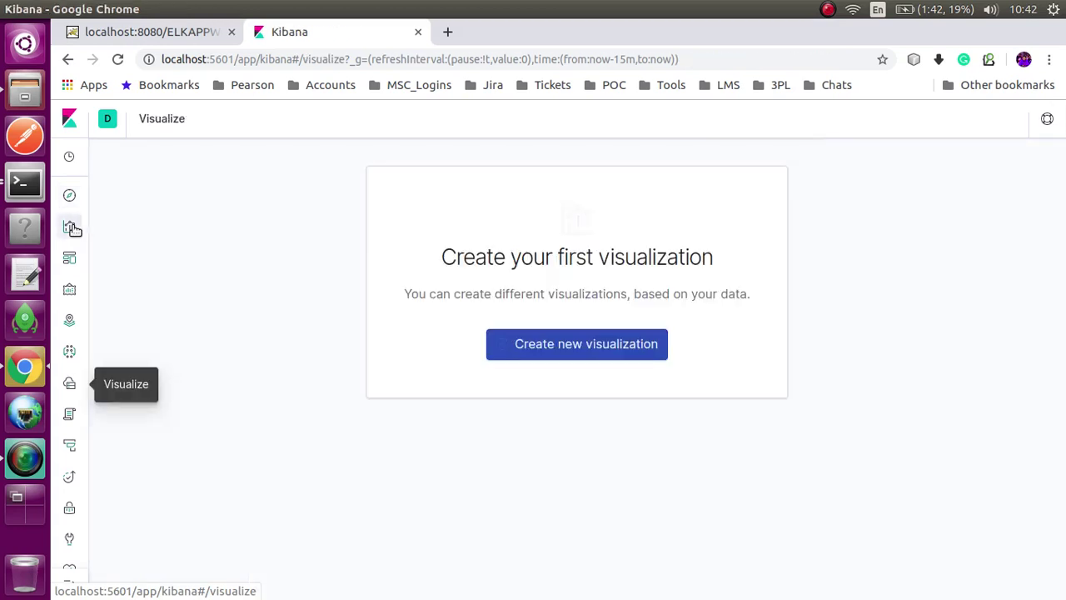
pyautogui.click(556, 350)
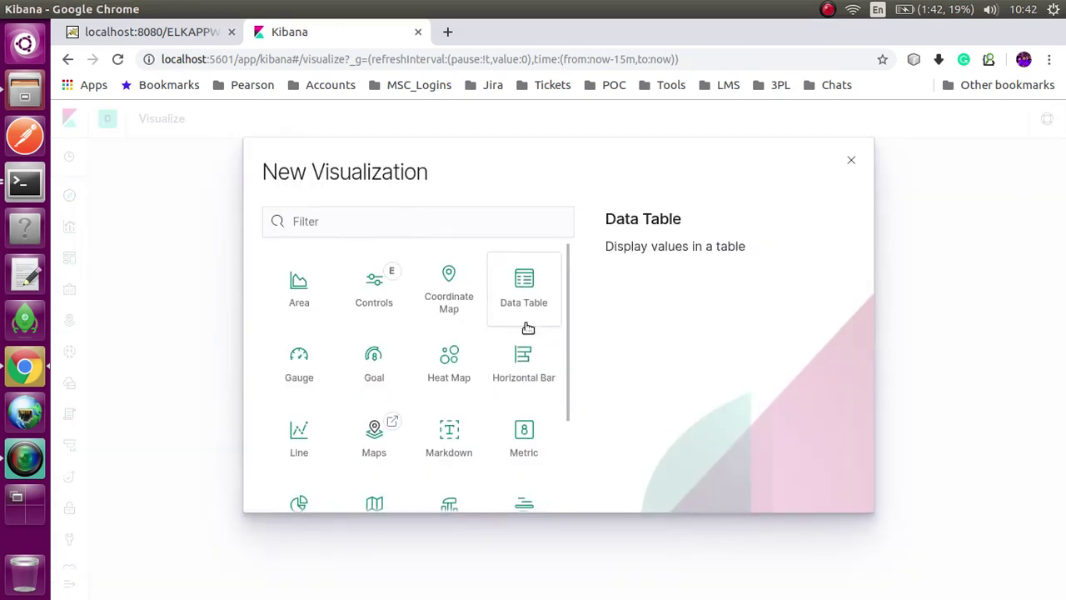
pyautogui.scroll(-3, 523, 342)
pyautogui.click(476, 448)
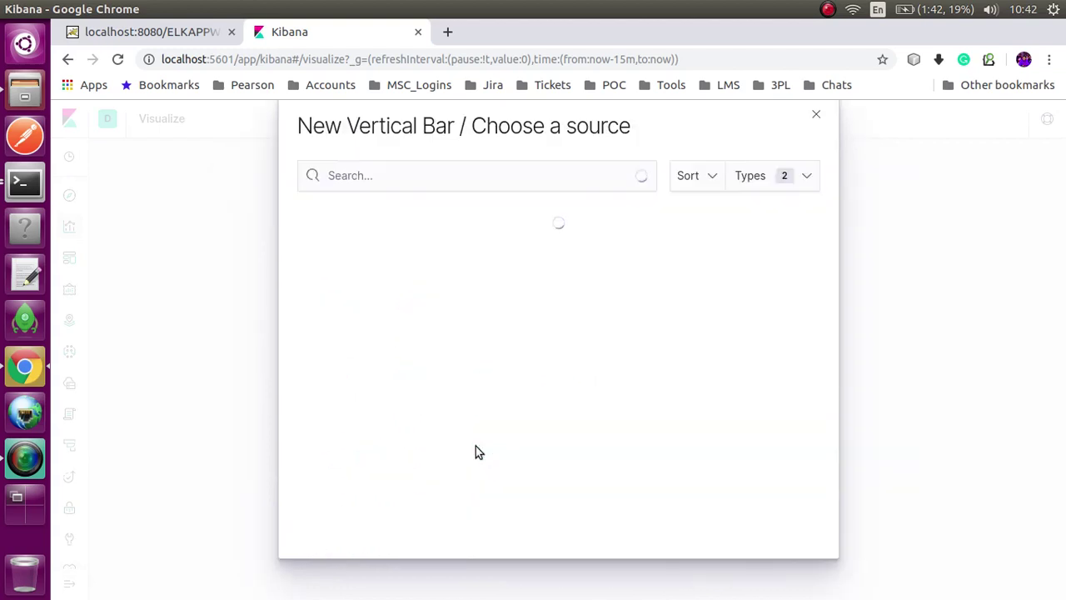
pyautogui.click(450, 211)
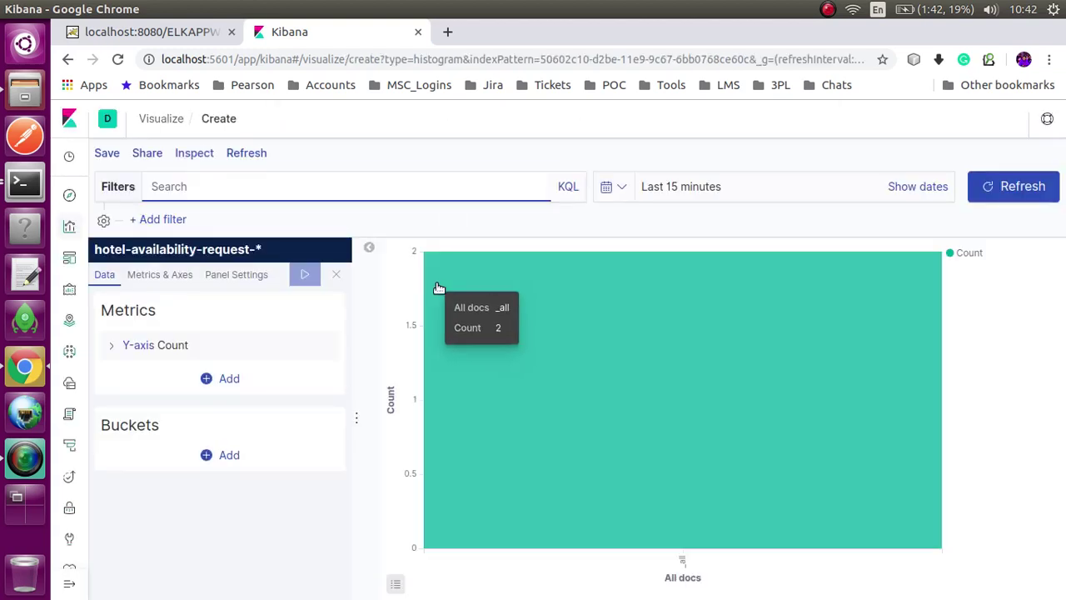
# Add a Y-axis Count metric, remove the original Count, and start its Booking Count custom label.
pyautogui.click(229, 380)
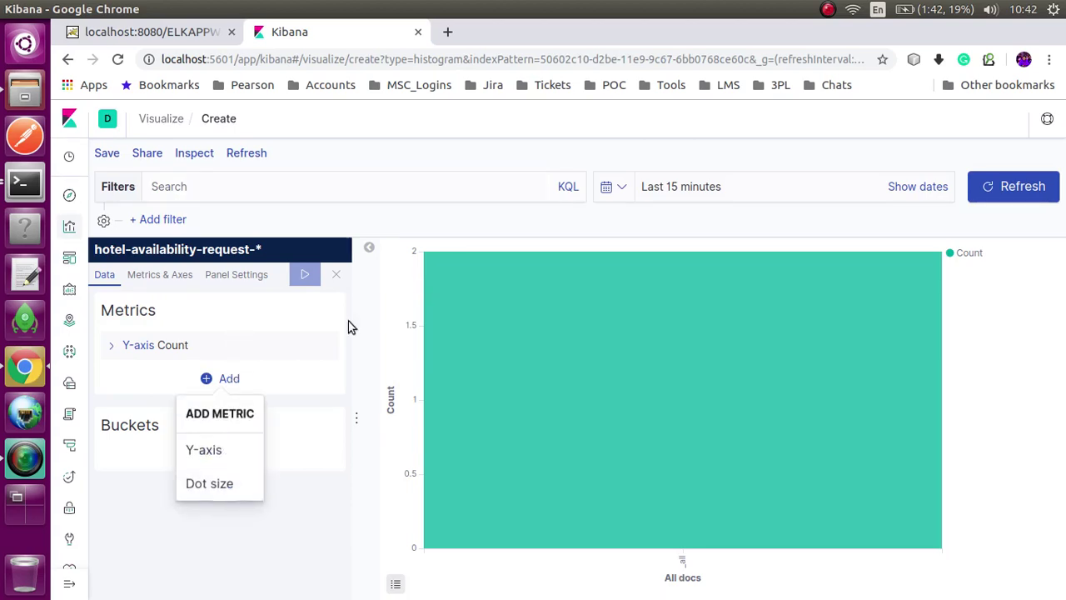
pyautogui.click(208, 445)
pyautogui.click(310, 347)
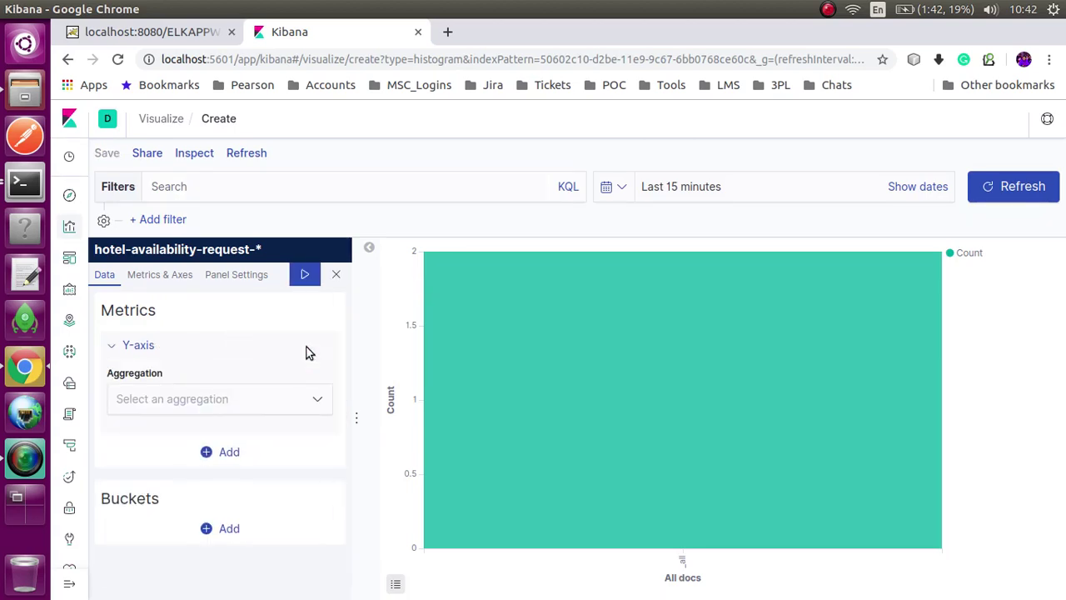
pyautogui.click(257, 403)
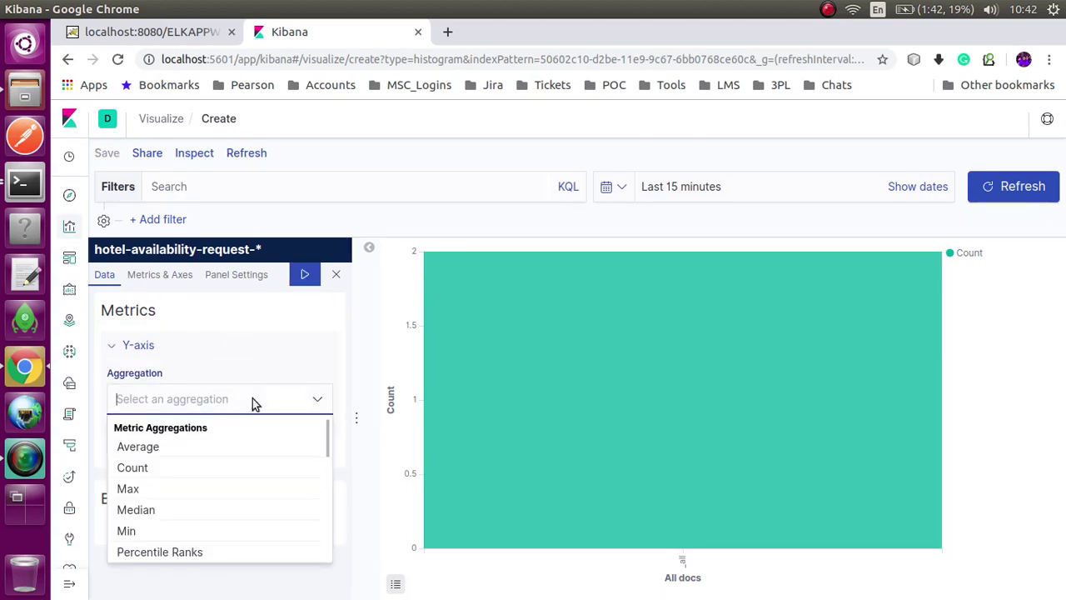
pyautogui.click(137, 469)
pyautogui.scroll(-1, 233, 392)
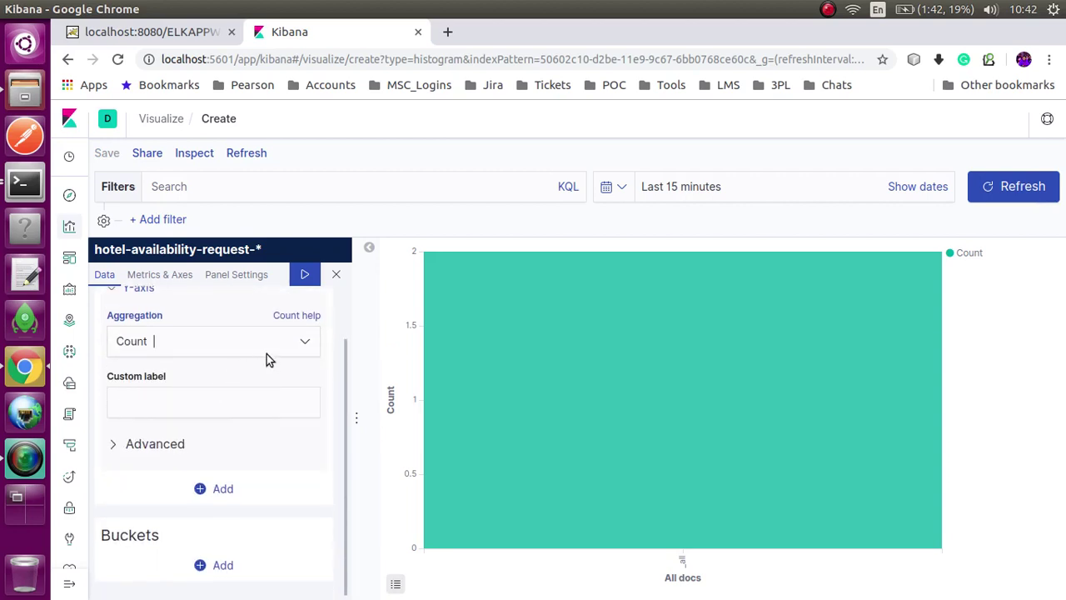
pyautogui.click(255, 399)
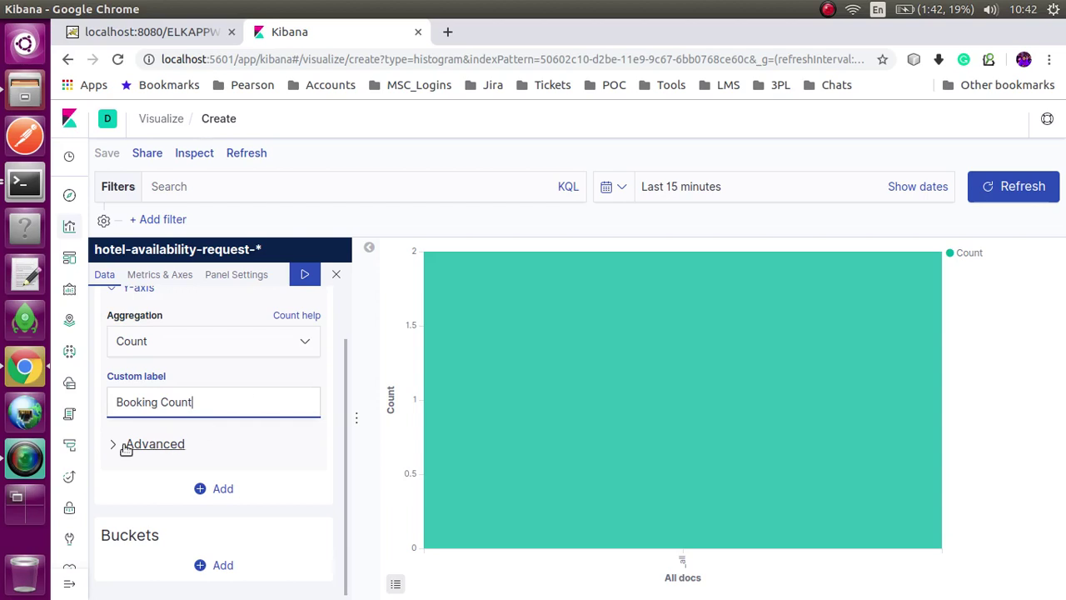
pyautogui.click(222, 565)
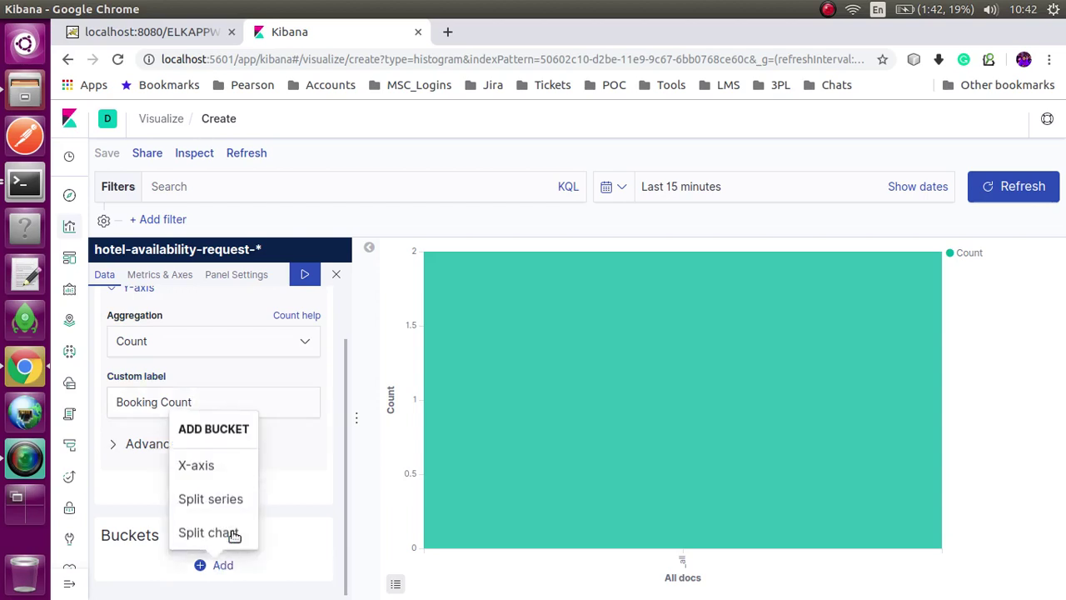
pyautogui.click(193, 466)
pyautogui.scroll(-2, 218, 479)
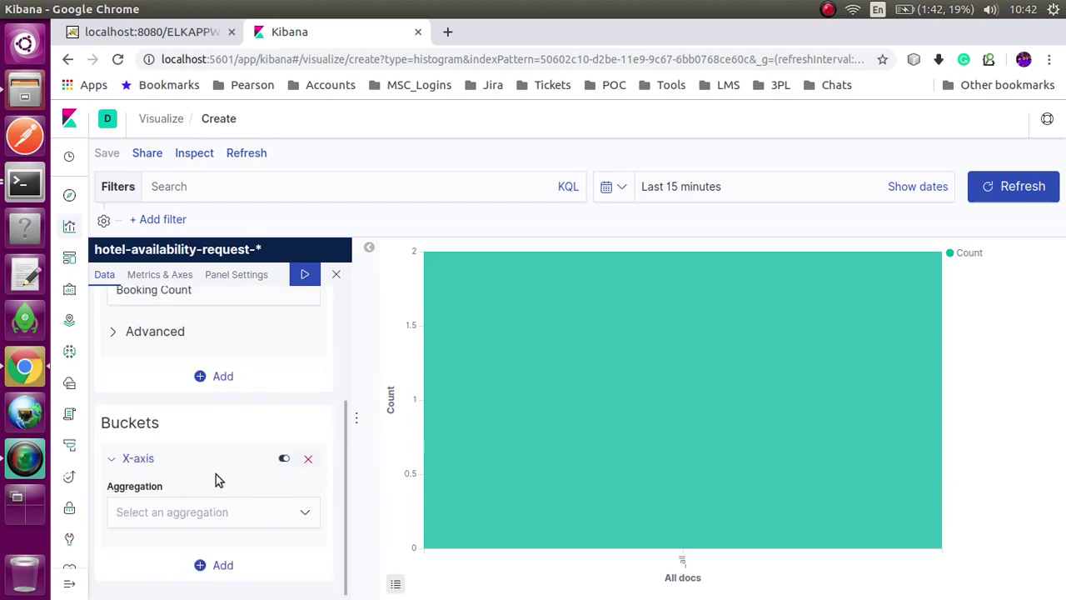
pyautogui.click(247, 515)
pyautogui.click(181, 364)
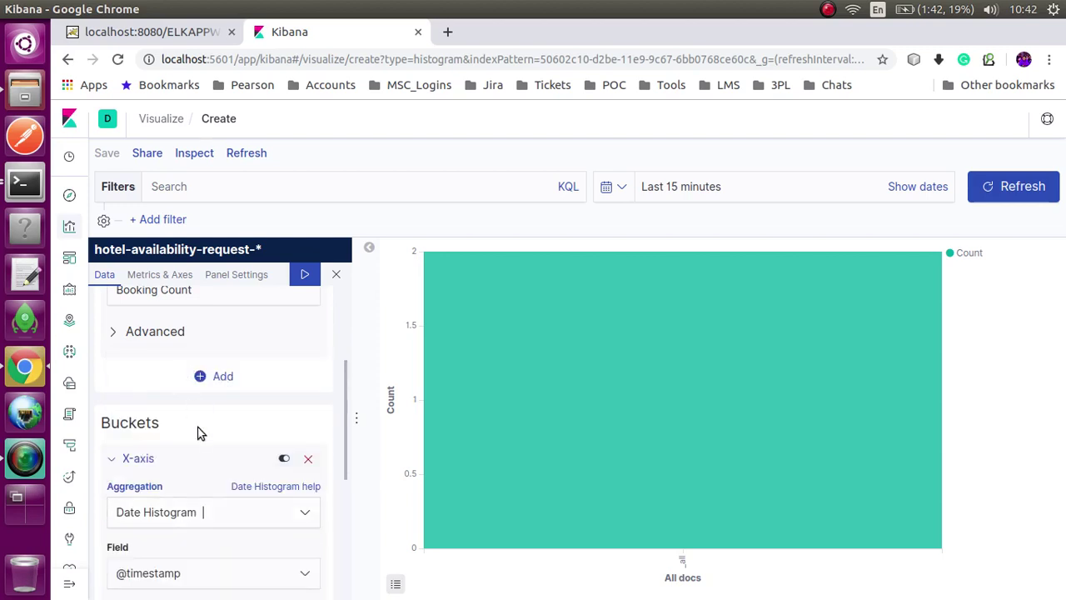
pyautogui.scroll(-3, 199, 432)
pyautogui.click(194, 440)
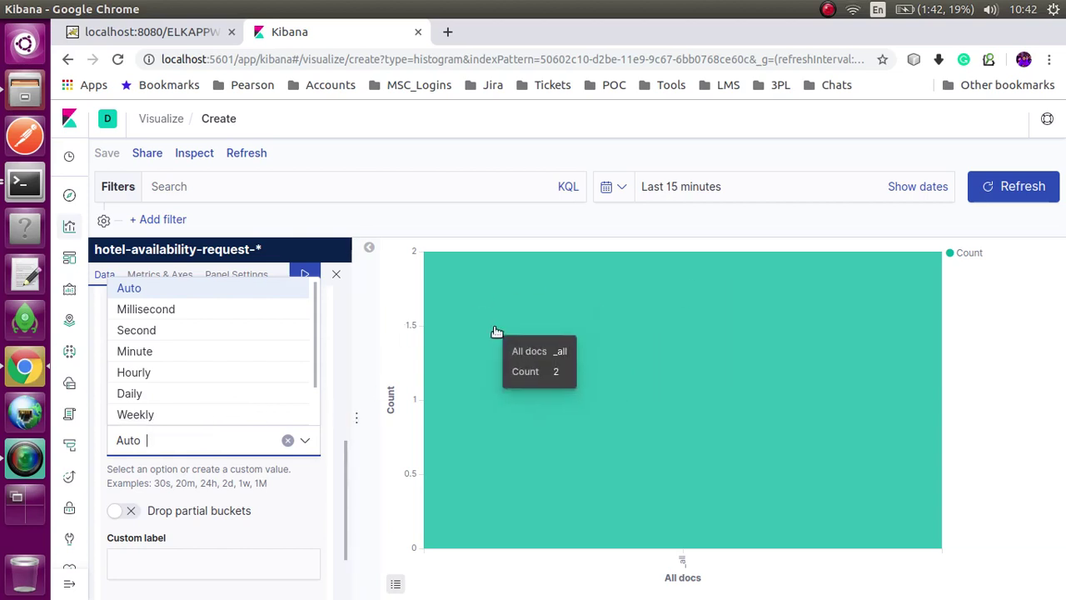
pyautogui.click(135, 392)
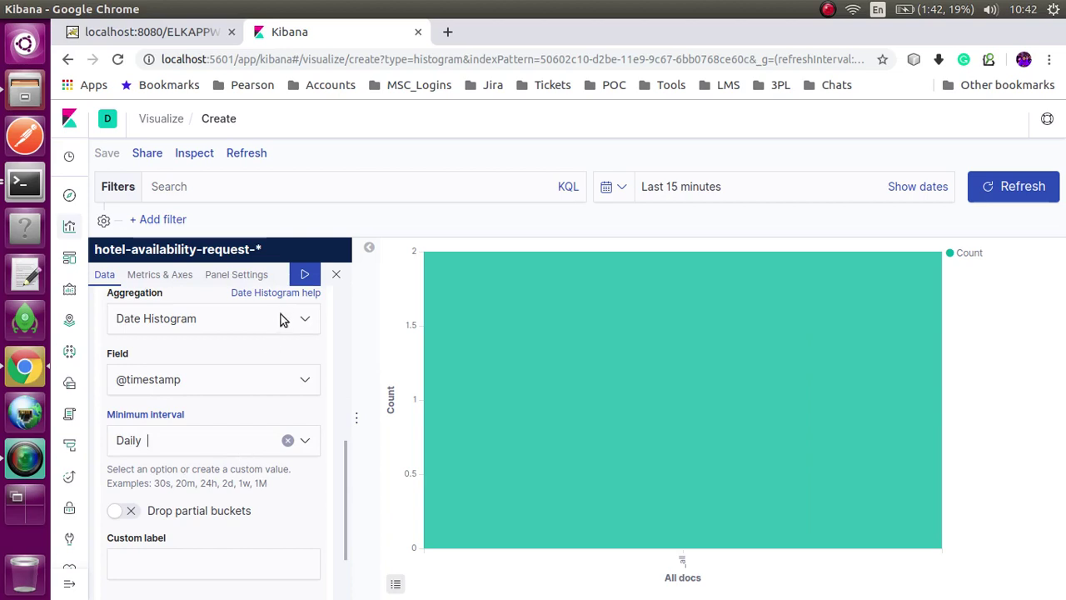
pyautogui.click(305, 275)
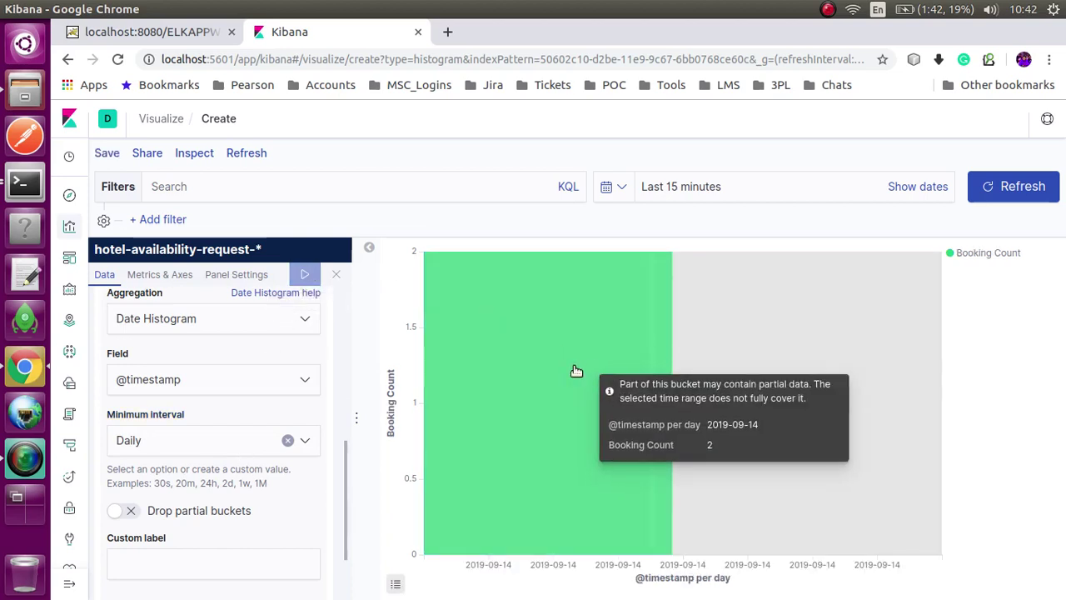
# Colour the Booking Count bars red from the legend palette.
pyautogui.moveTo(1046, 263); pyautogui.dragTo(964, 253)
pyautogui.scroll(5, 139, 349)
pyautogui.scroll(1, 139, 353)
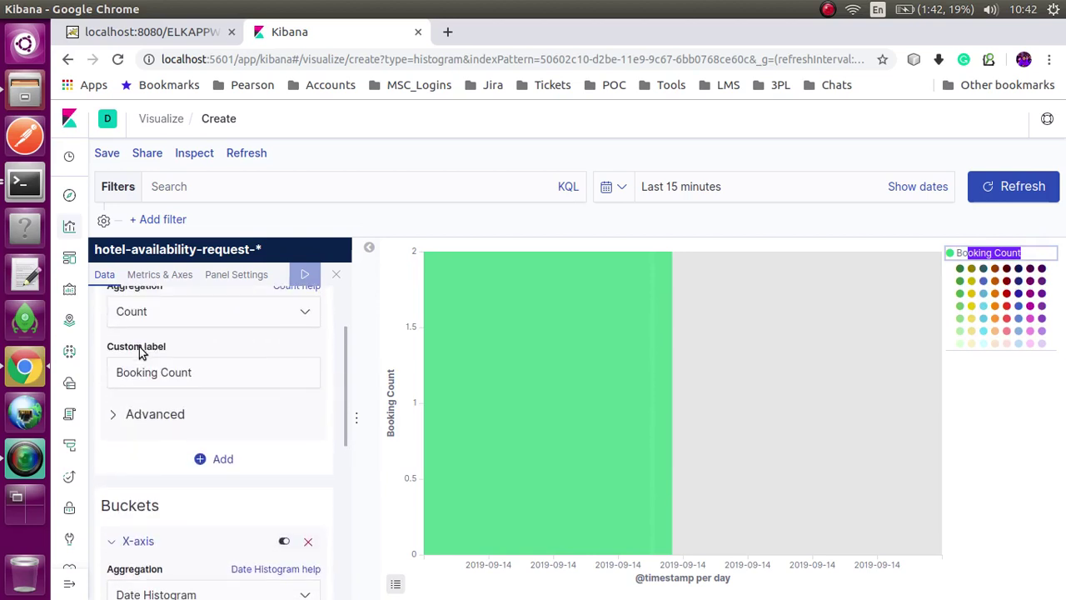
pyautogui.moveTo(223, 379); pyautogui.dragTo(124, 374)
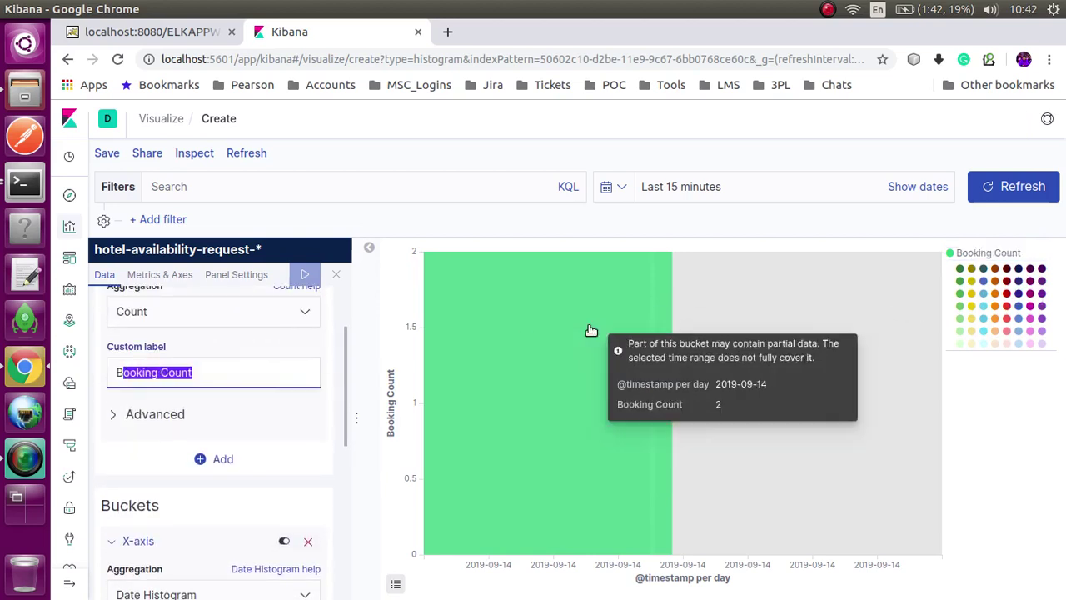
pyautogui.click(1006, 306)
pyautogui.scroll(-5, 191, 332)
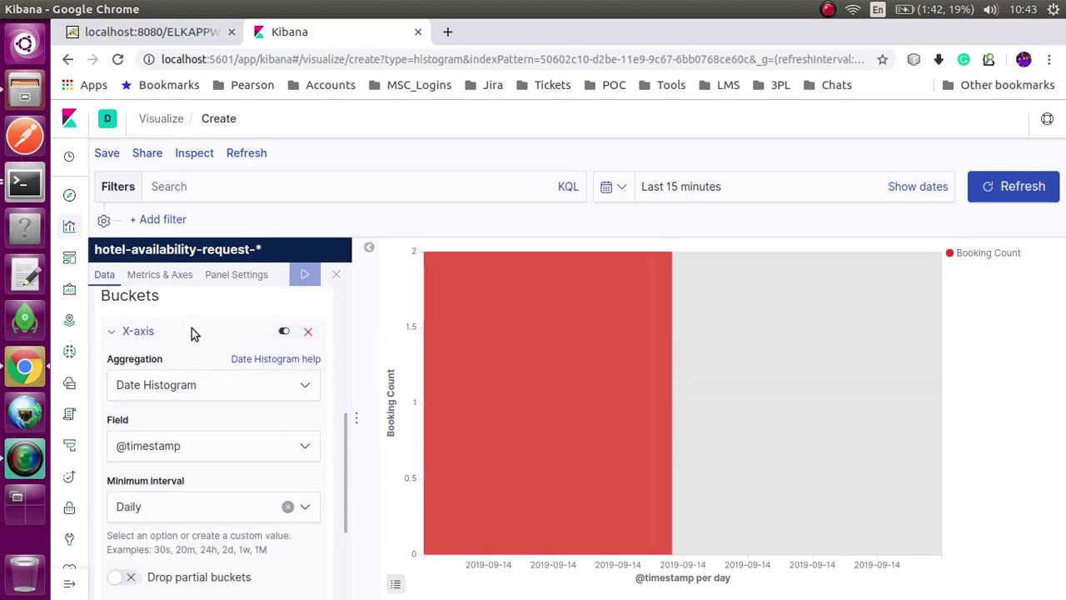
# Switch the histogram minimum interval to Hourly and redraw the chart.
pyautogui.click(182, 504)
pyautogui.click(171, 439)
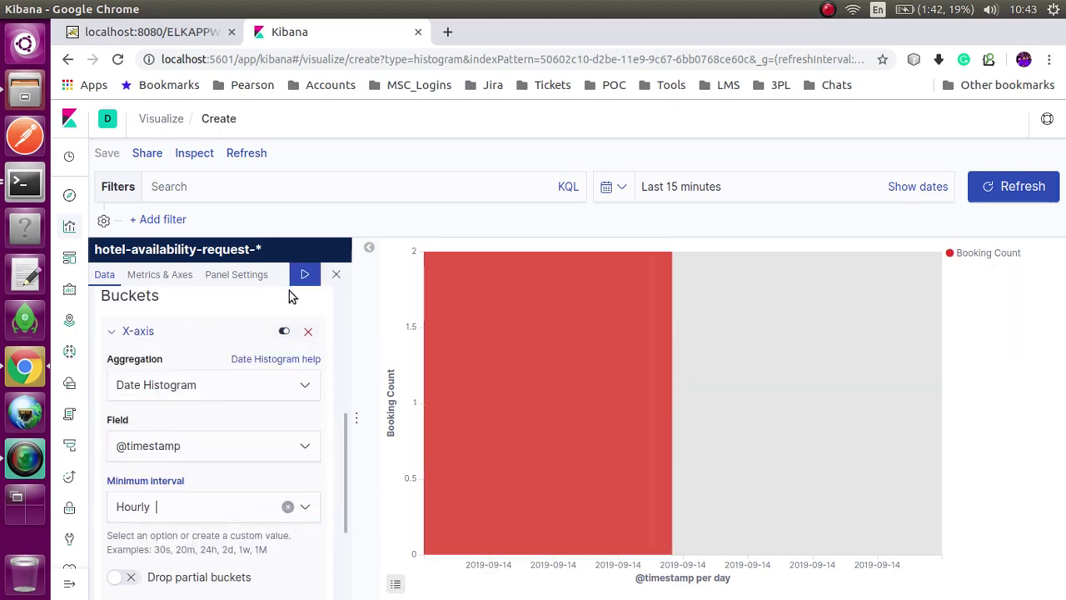
pyautogui.click(303, 275)
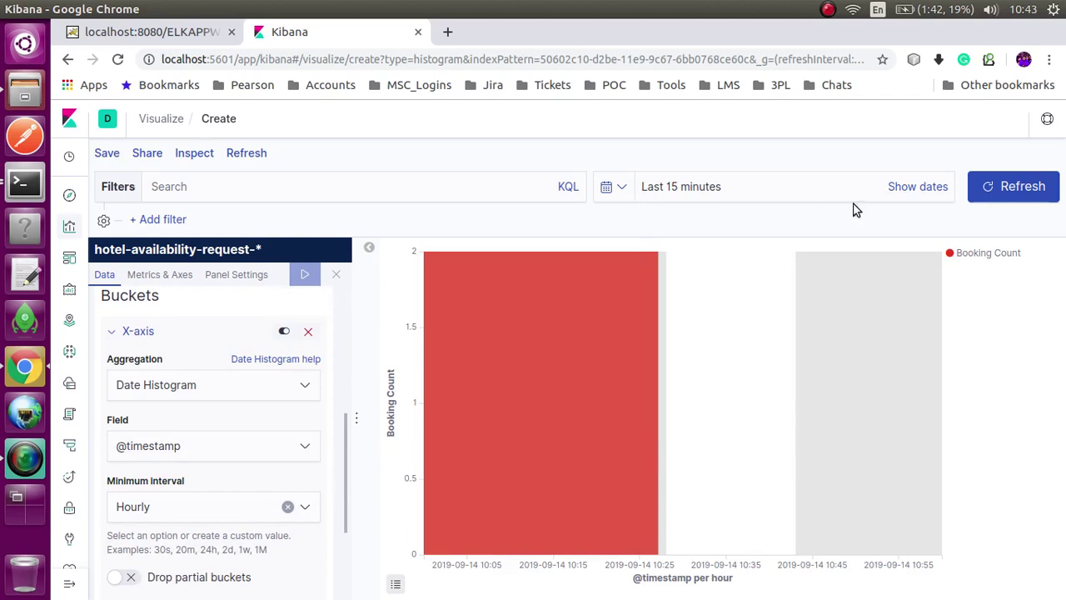
# Set the time range to This week and return the interval to Daily.
pyautogui.click(616, 192)
pyautogui.click(450, 230)
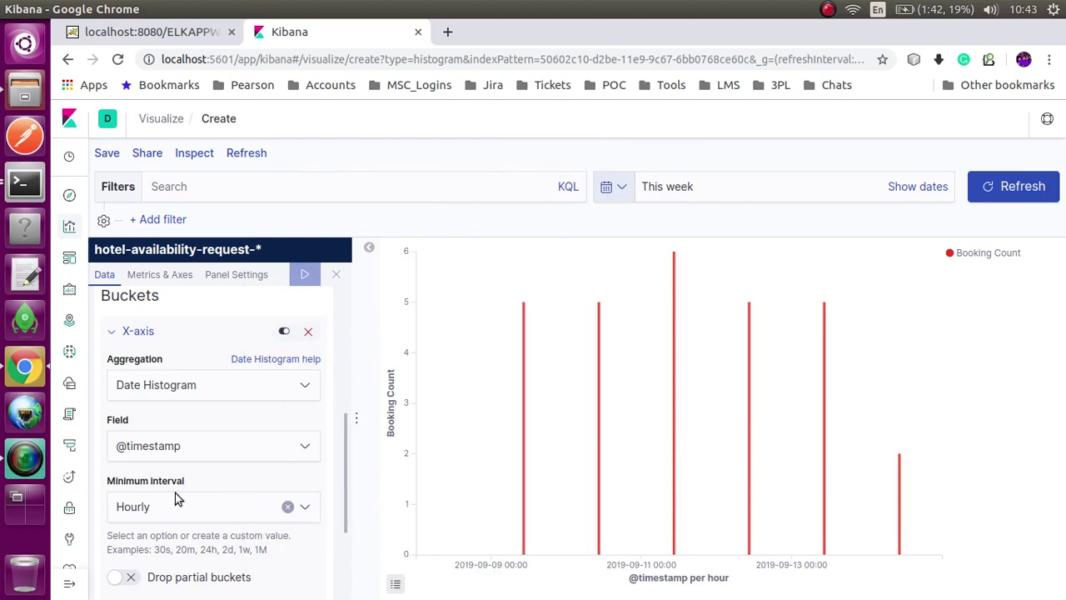
pyautogui.click(200, 508)
pyautogui.click(131, 460)
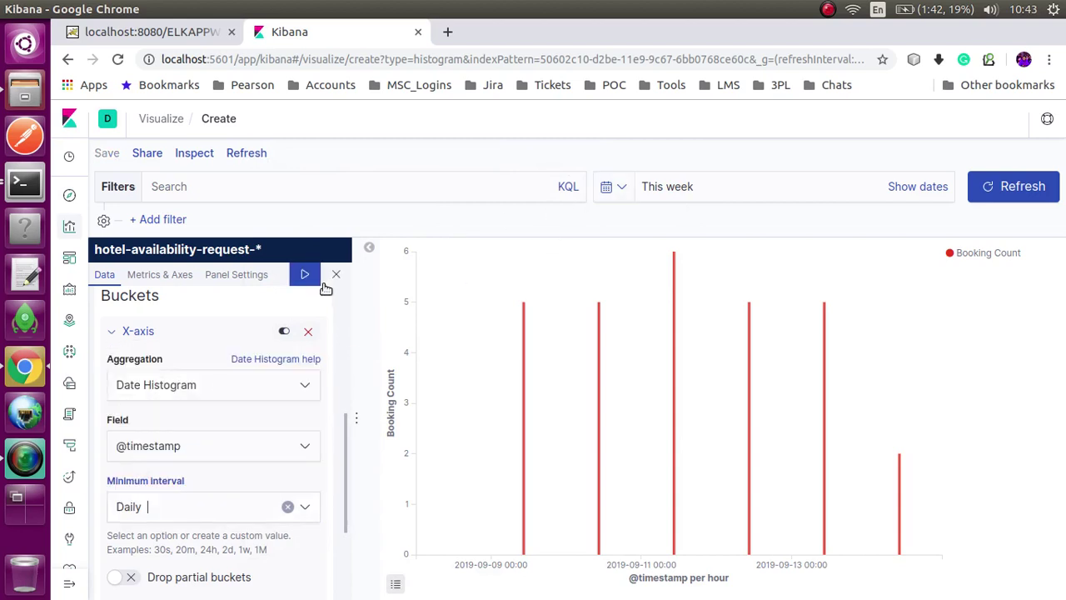
pyautogui.click(305, 274)
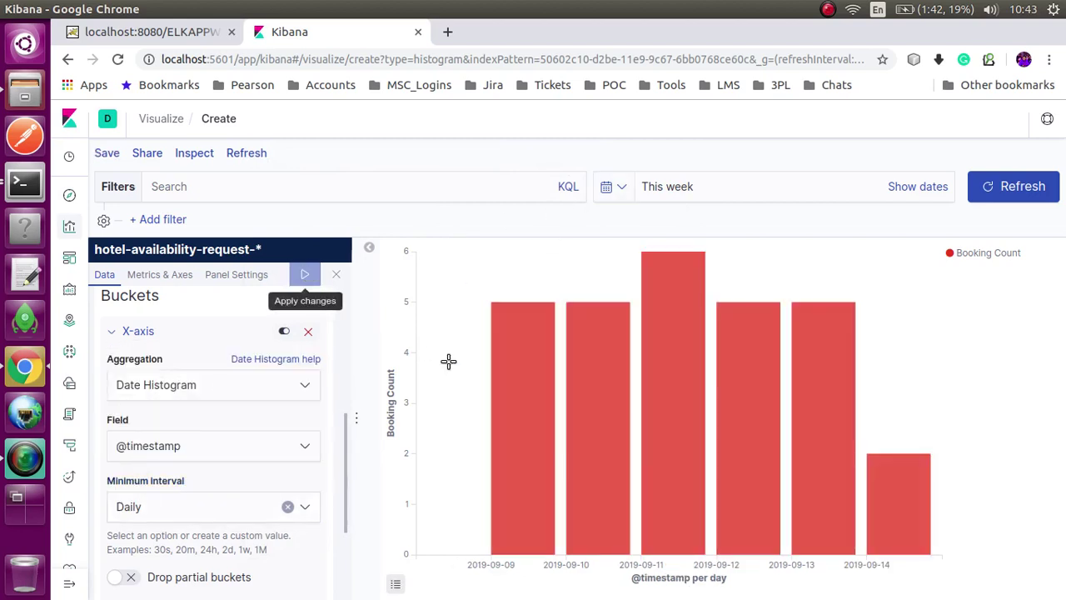
pyautogui.scroll(-4, 163, 401)
pyautogui.scroll(8, 162, 396)
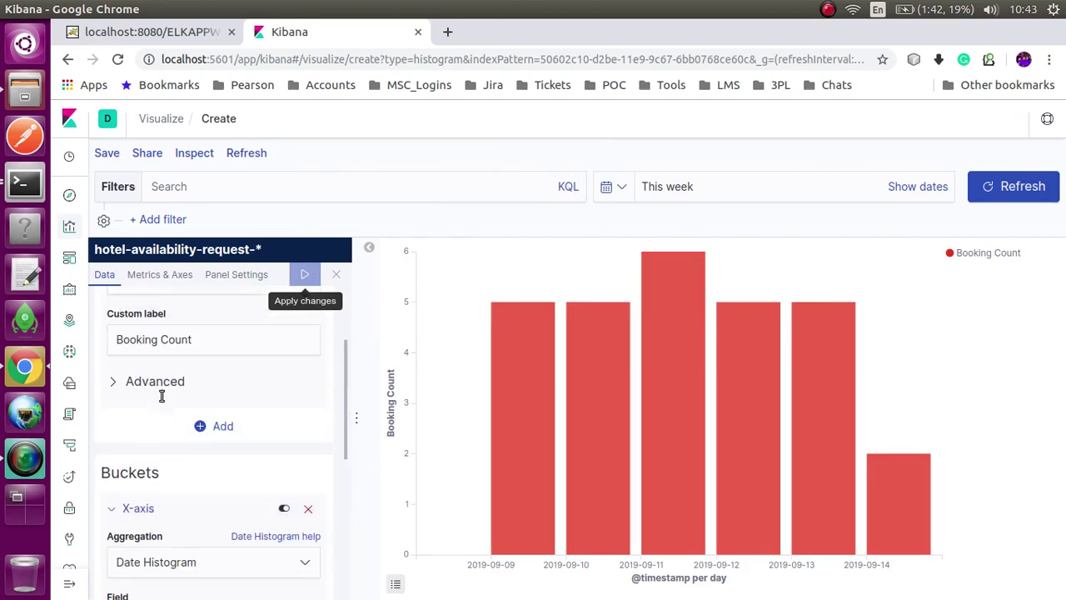
# Preview the Booking Count series as a line chart, then as an area chart.
pyautogui.click(159, 274)
pyautogui.click(249, 380)
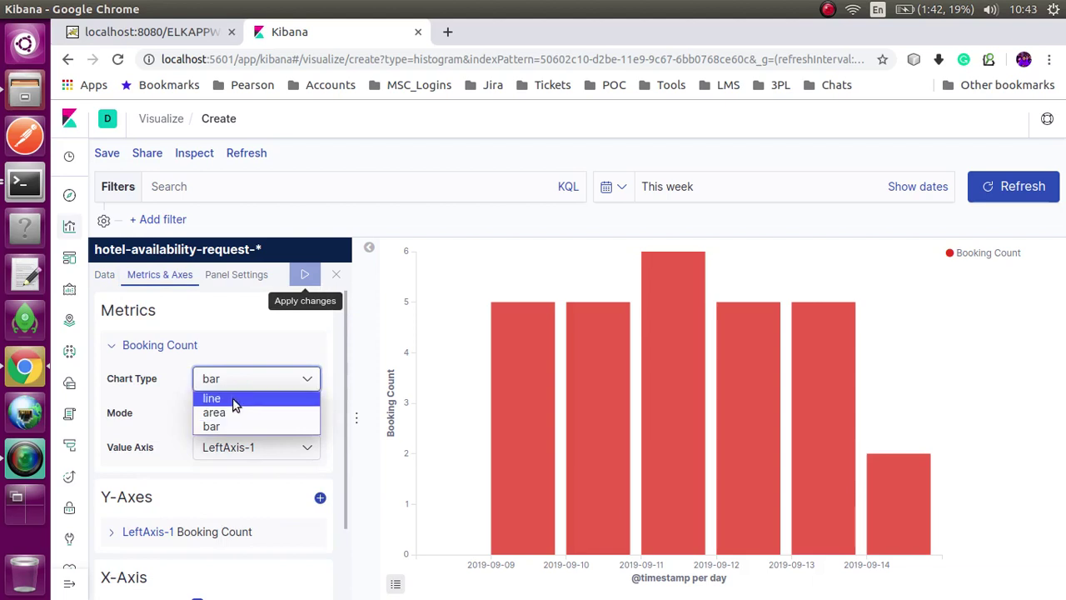
pyautogui.click(233, 399)
pyautogui.click(305, 274)
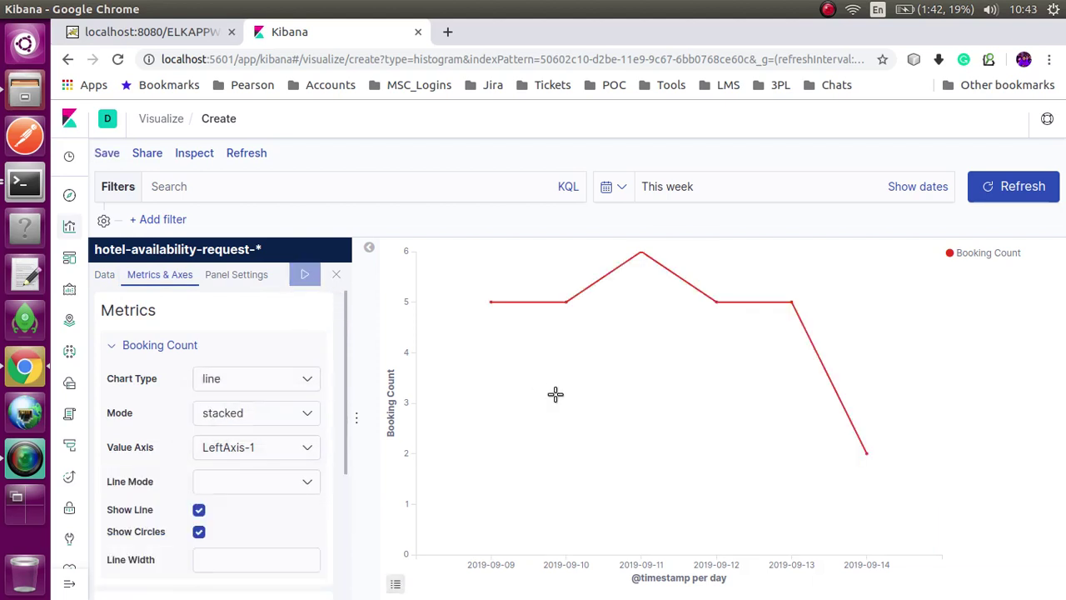
pyautogui.click(246, 379)
pyautogui.click(238, 412)
pyautogui.click(306, 274)
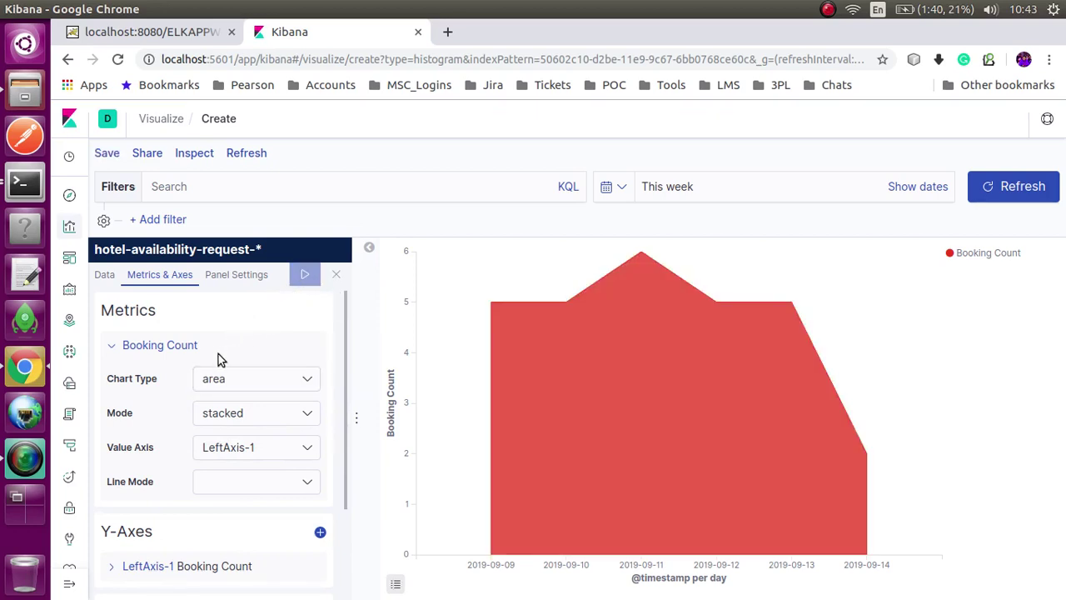
# Switch the series chart type back to bar and apply.
pyautogui.click(214, 376)
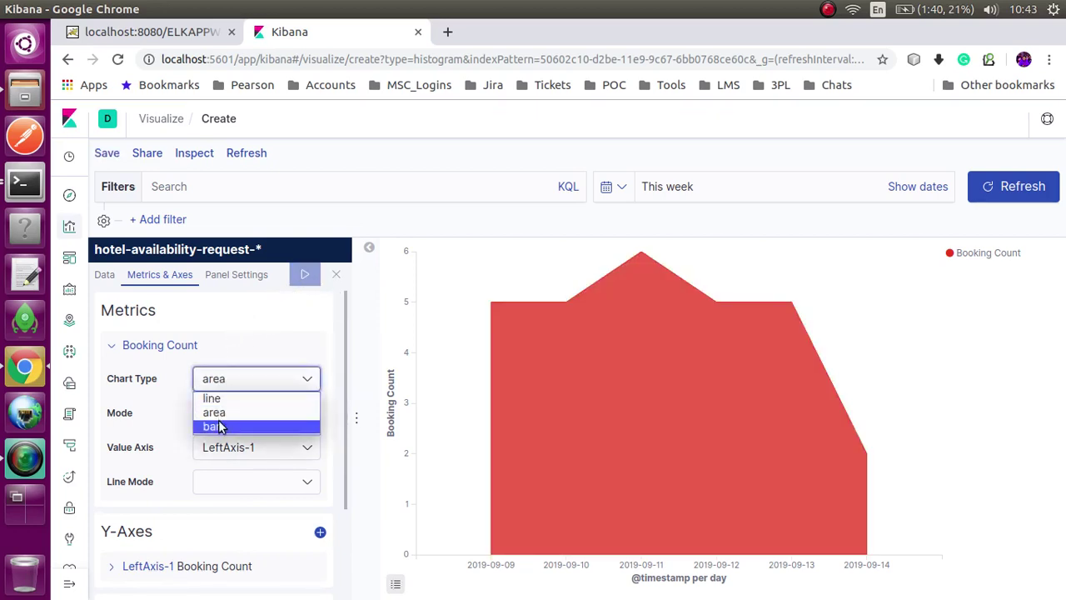
pyautogui.click(213, 428)
pyautogui.click(304, 275)
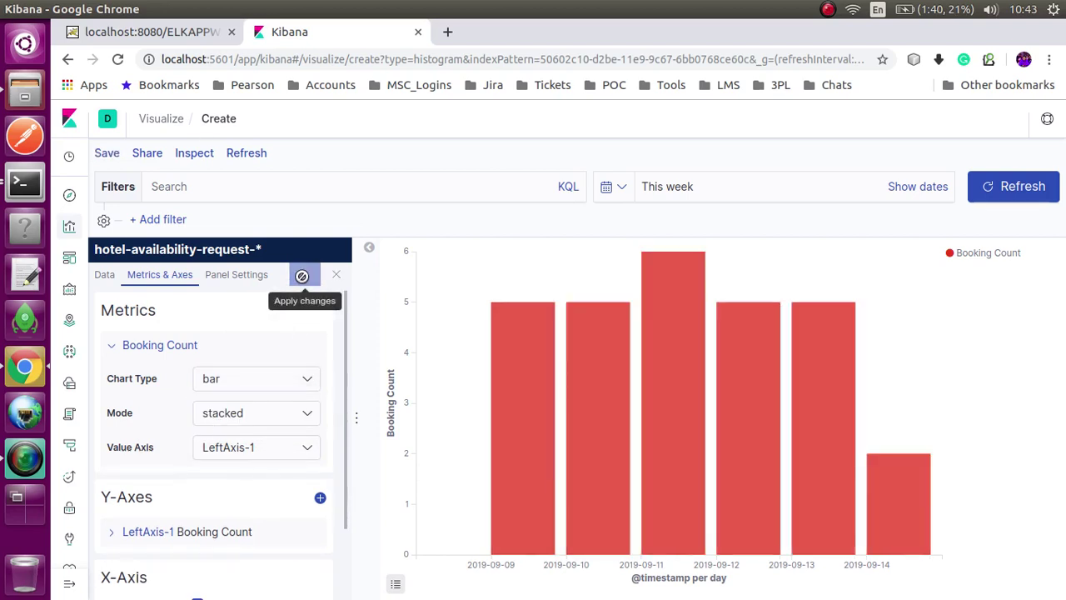
# Save the bar chart titled 'Booking Count vs Date' and return to the Visualize list.
pyautogui.click(107, 152)
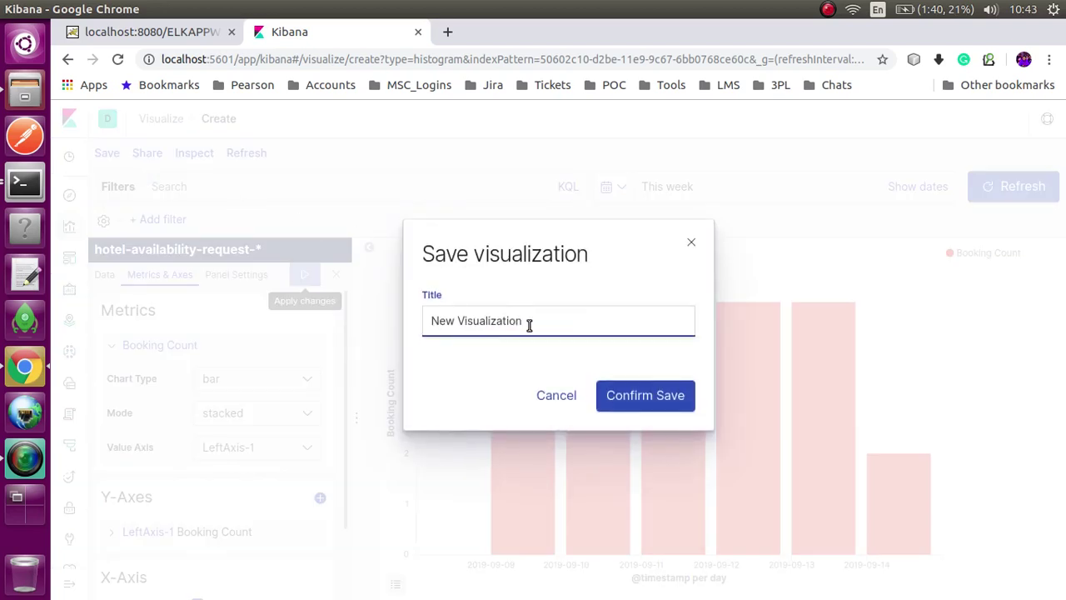
pyautogui.moveTo(531, 325); pyautogui.dragTo(381, 329)
pyautogui.write('Booking Count vs da')
pyautogui.press('BackSpace')
pyautogui.press('BackSpace')
pyautogui.write('Date')
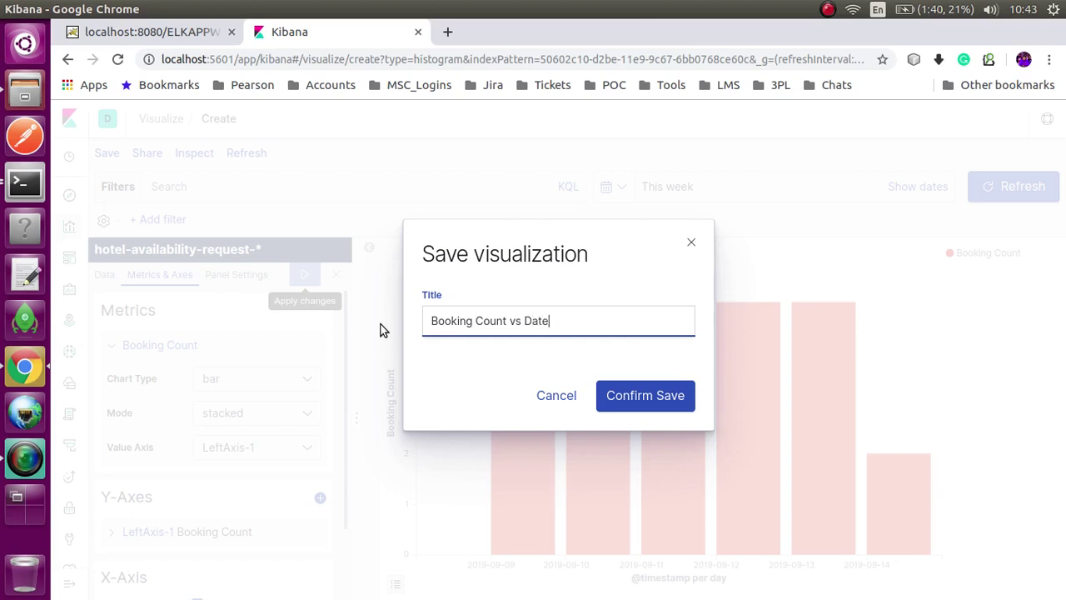
pyautogui.click(628, 395)
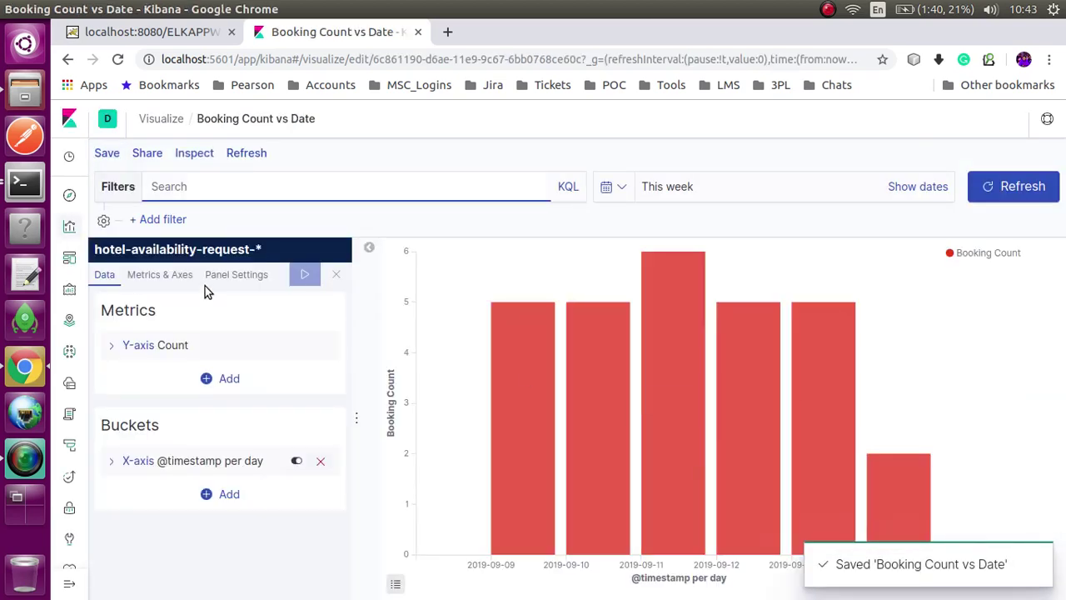
pyautogui.click(159, 123)
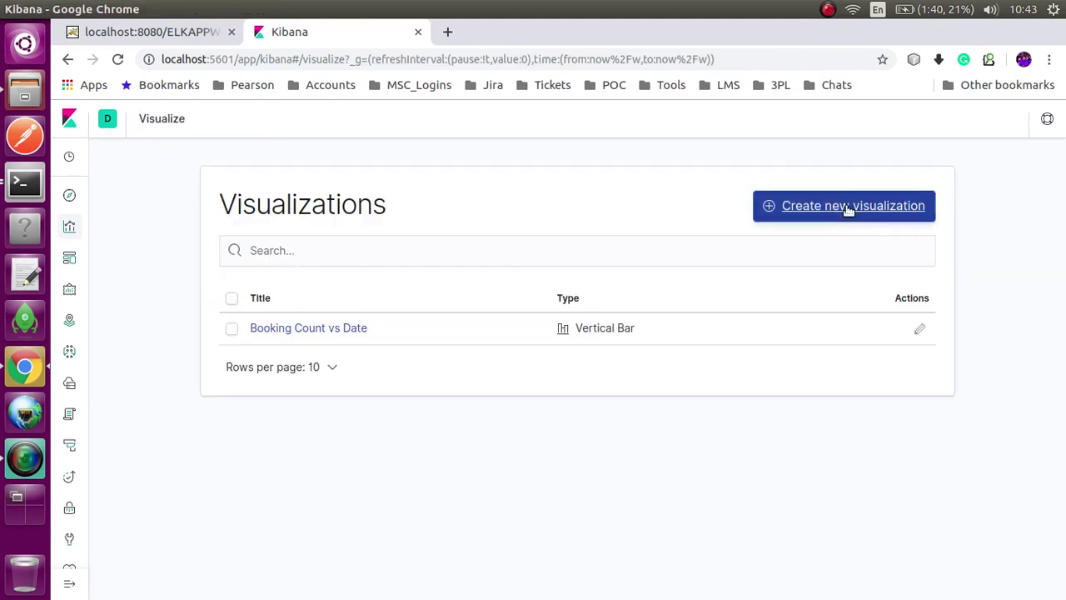
# Create a new Area visualization using hotel-availability-request-* as the source.
pyautogui.click(833, 207)
pyautogui.click(324, 300)
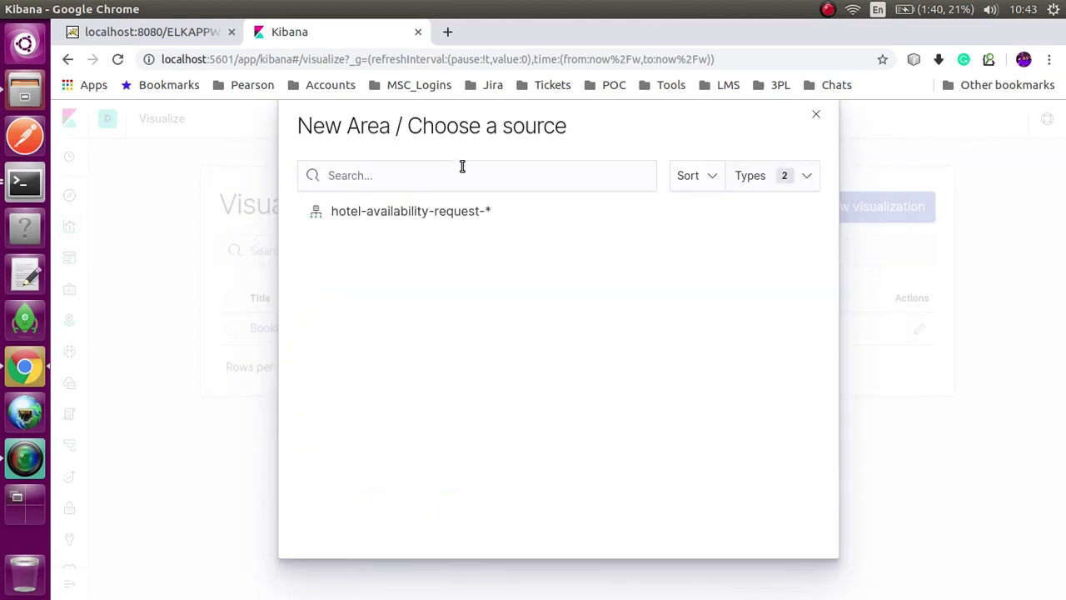
pyautogui.click(450, 212)
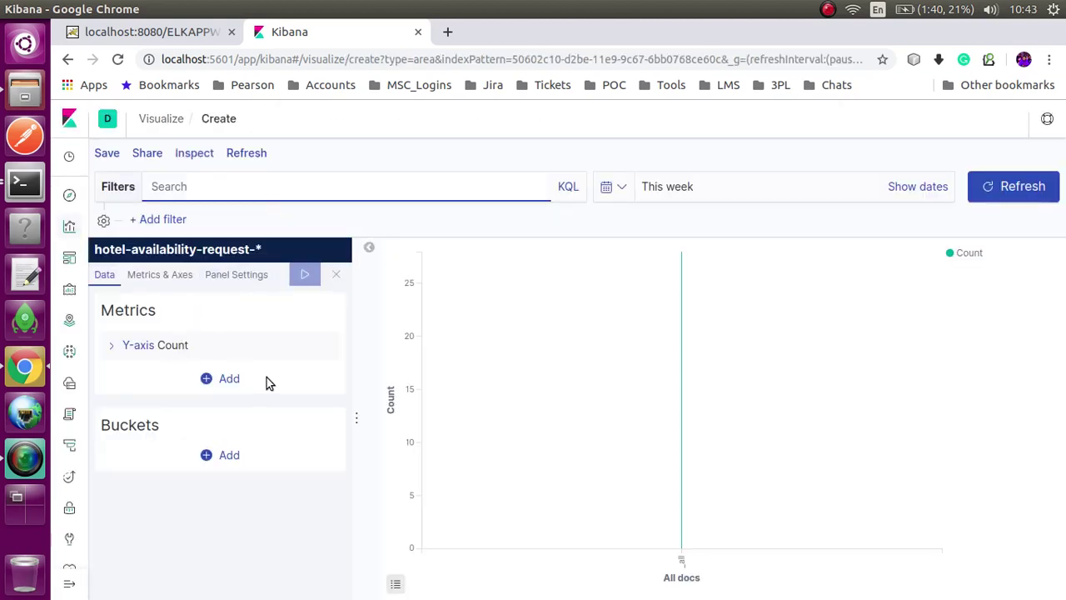
# Replace the default Y-axis metric with a new Count-aggregation metric.
pyautogui.click(230, 379)
pyautogui.click(208, 448)
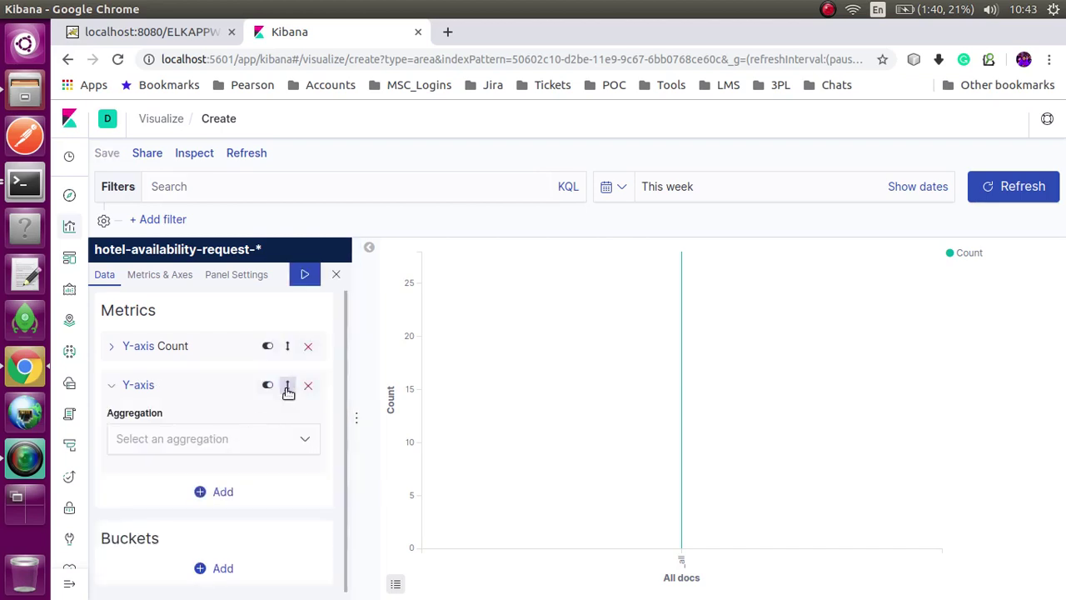
pyautogui.click(308, 347)
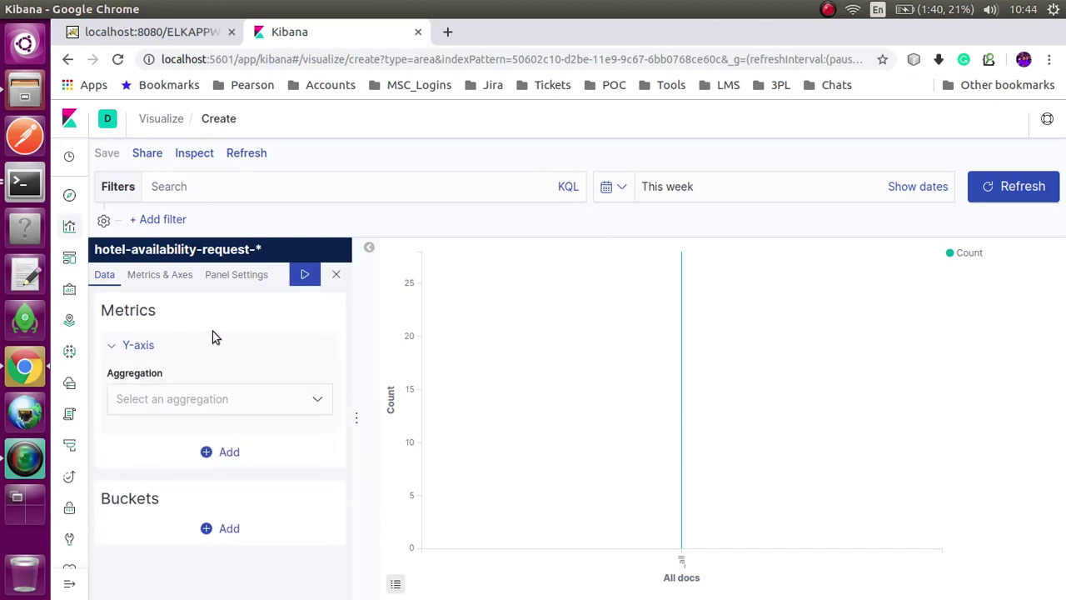
pyautogui.click(195, 403)
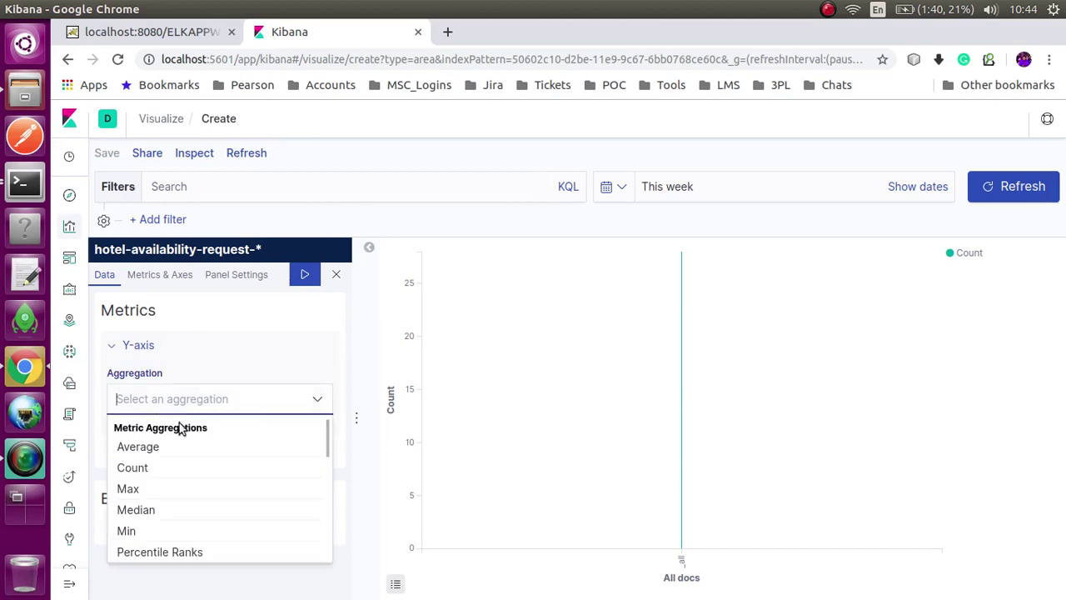
pyautogui.click(143, 467)
pyautogui.click(236, 458)
pyautogui.scroll(-1, 236, 457)
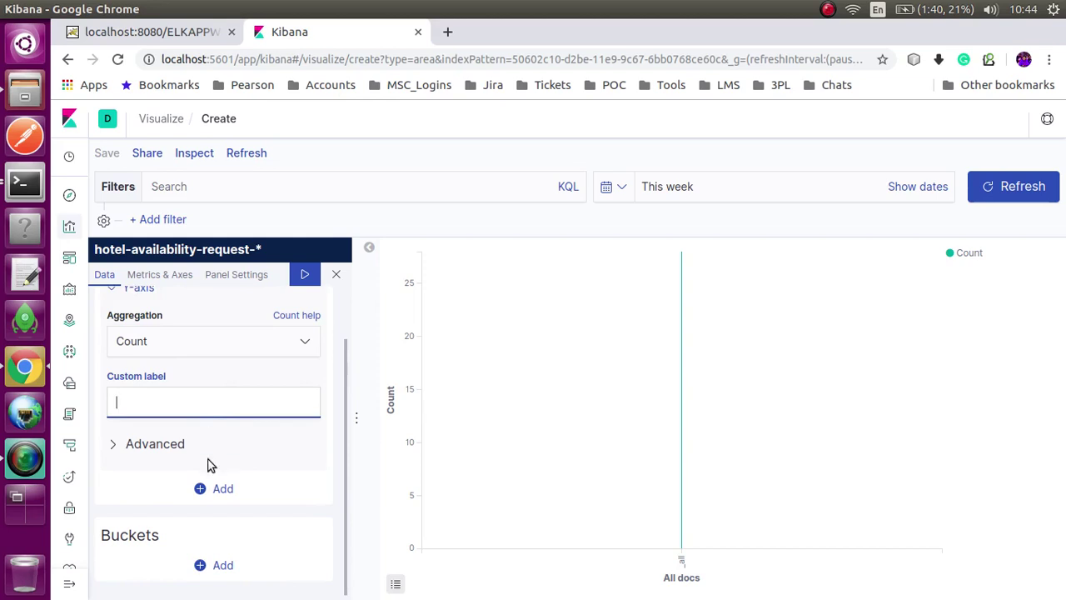
pyautogui.click(213, 564)
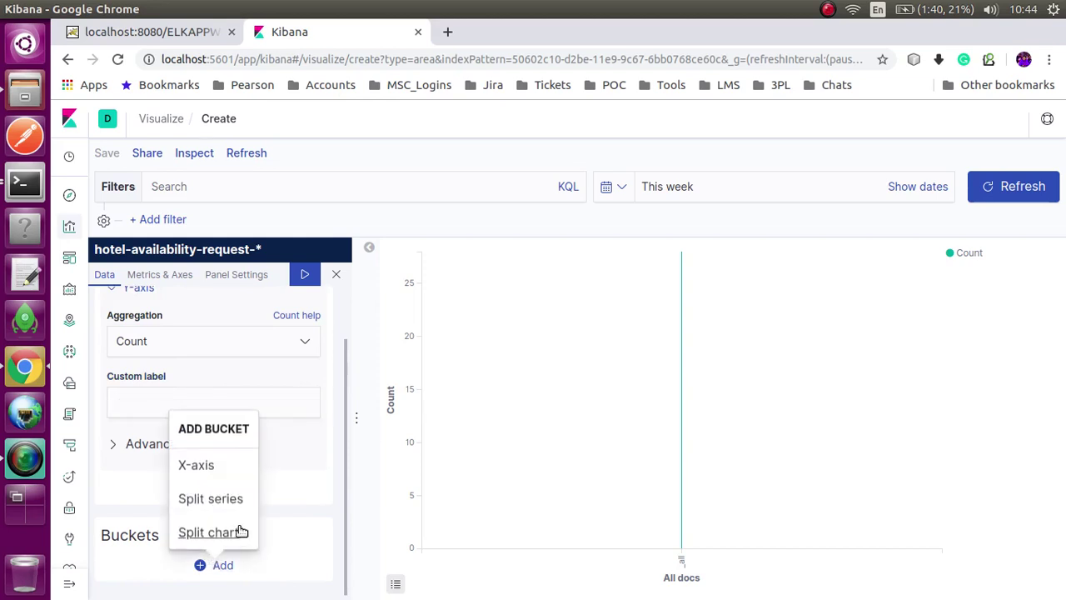
pyautogui.click(209, 466)
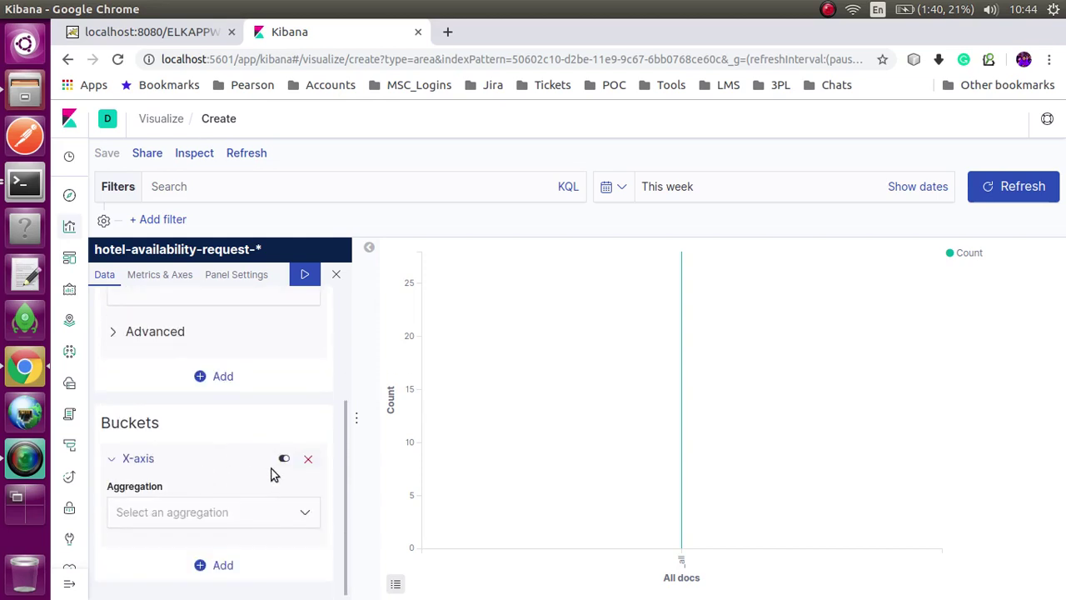
pyautogui.click(203, 510)
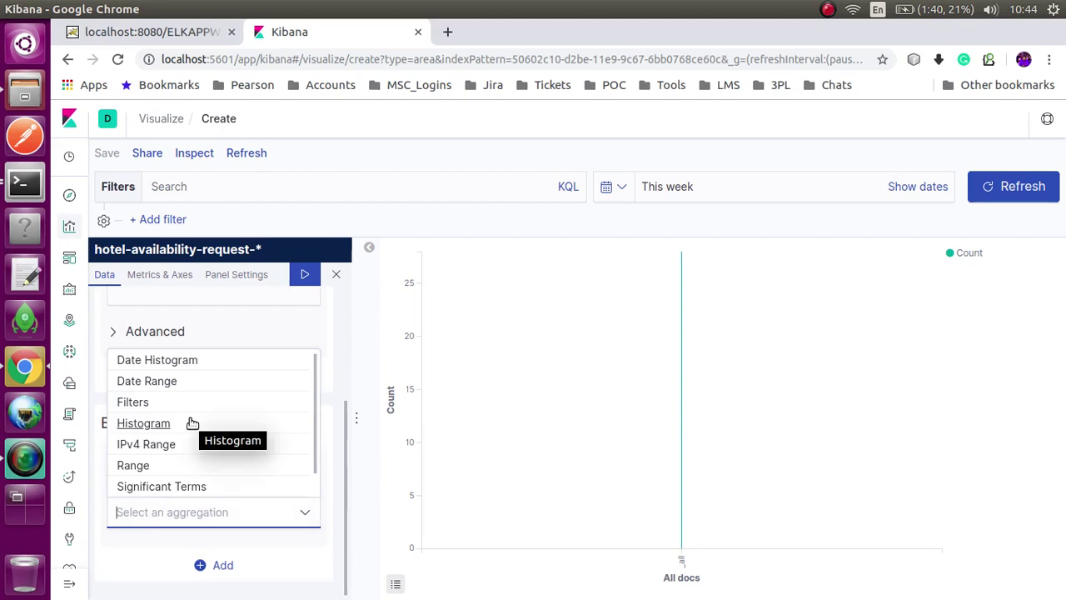
pyautogui.scroll(-1, 192, 422)
pyautogui.scroll(1, 193, 422)
pyautogui.click(168, 363)
pyautogui.scroll(-3, 175, 442)
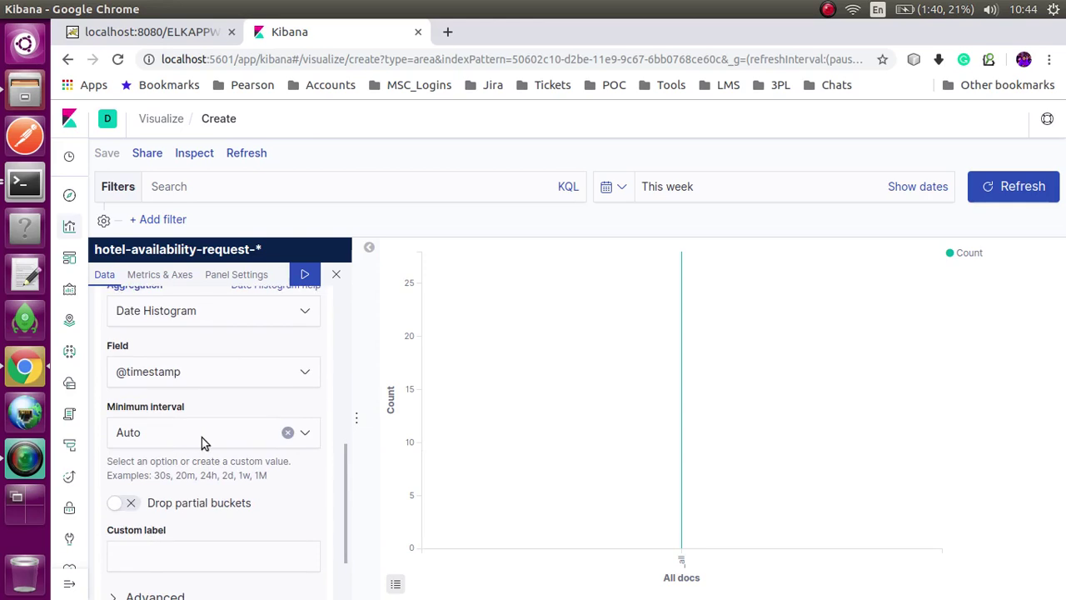
pyautogui.click(270, 379)
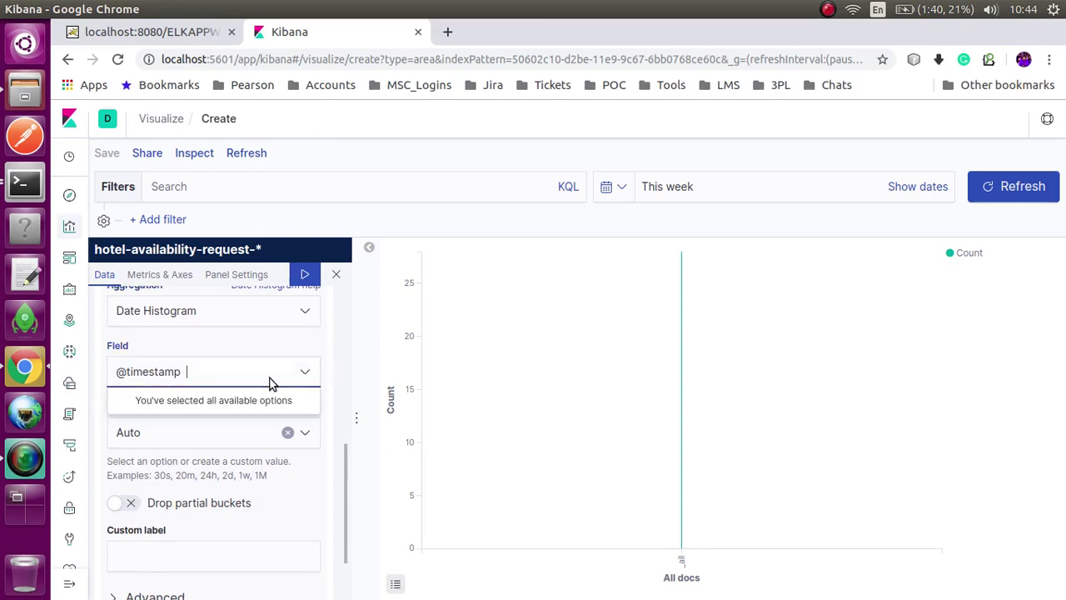
# Set the histogram minimum interval to Hourly and apply the changes.
pyautogui.click(229, 444)
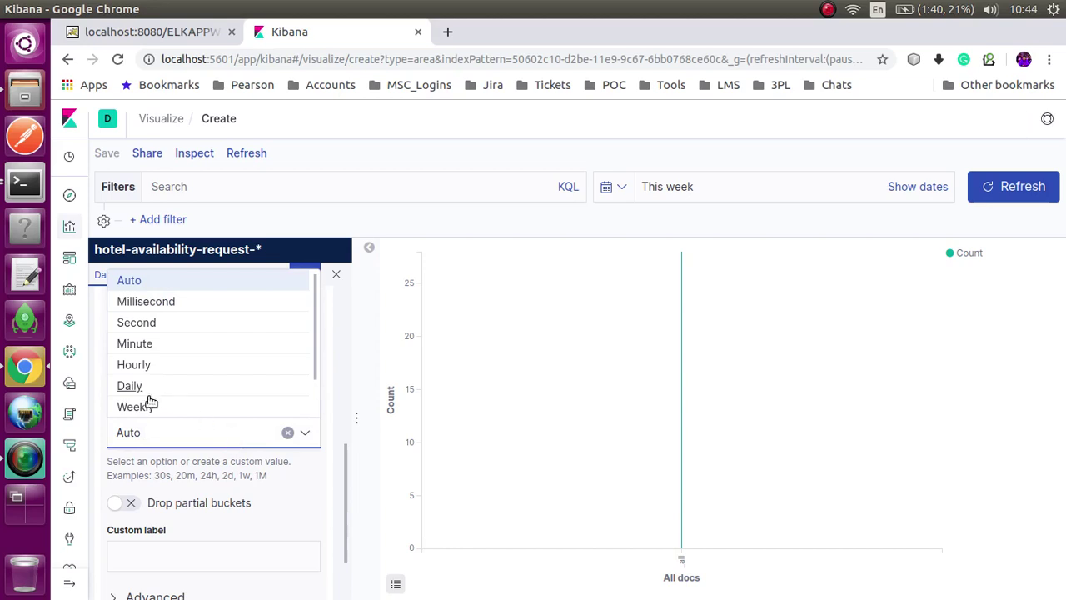
pyautogui.click(141, 365)
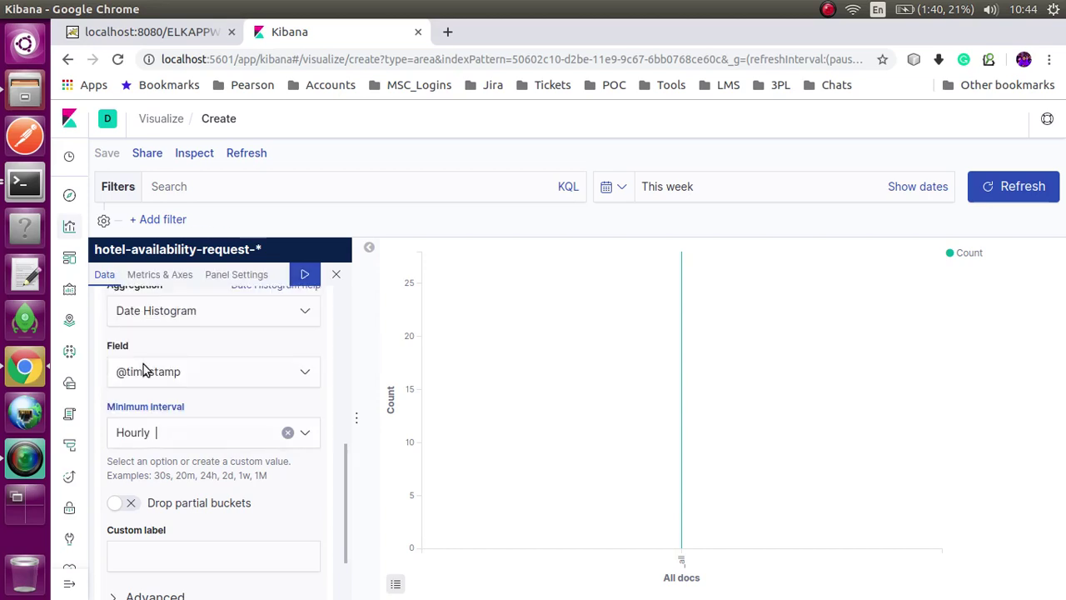
pyautogui.scroll(-2, 142, 529)
pyautogui.scroll(4, 143, 531)
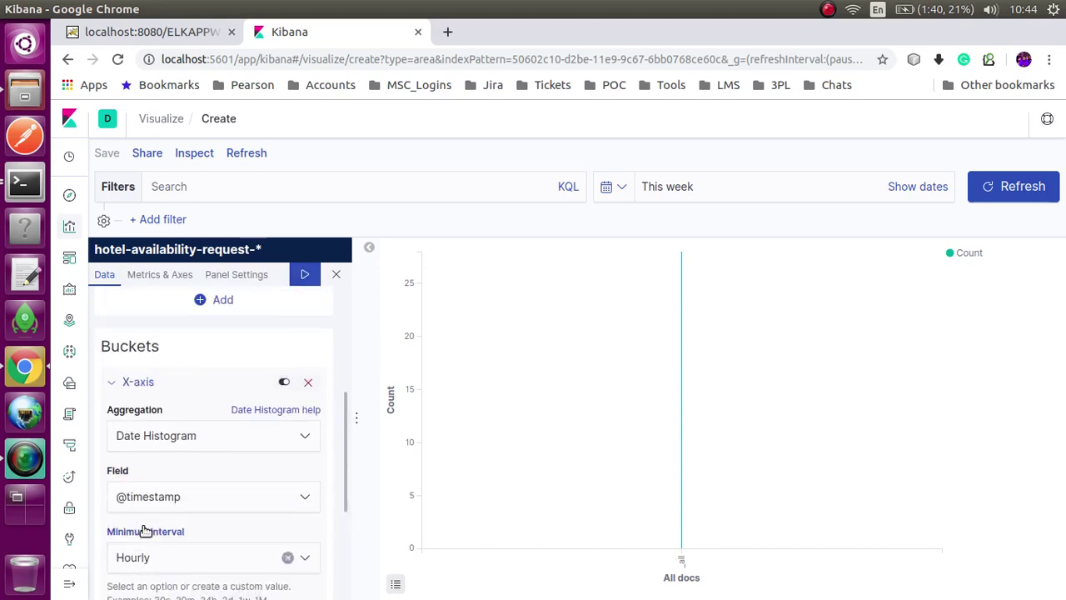
pyautogui.click(302, 278)
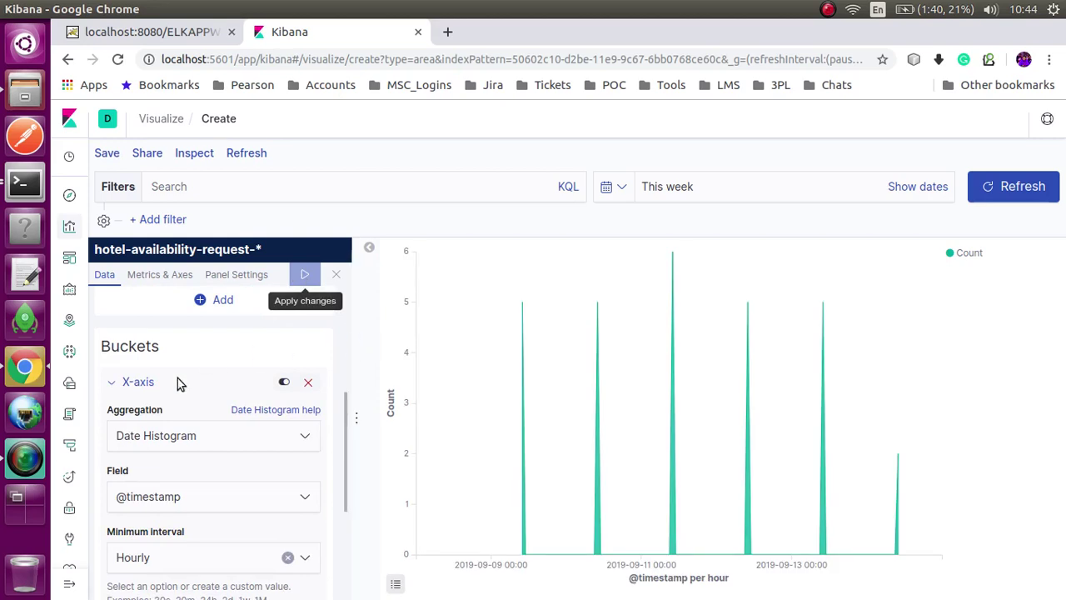
# Change the chart type from area to line and apply it.
pyautogui.click(177, 276)
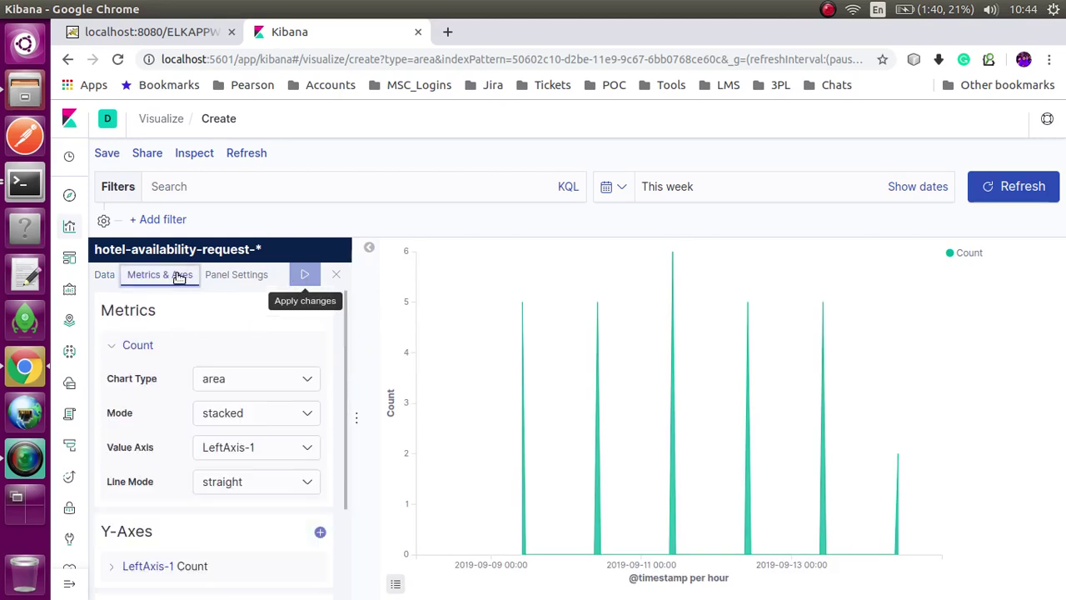
pyautogui.click(237, 381)
pyautogui.click(215, 399)
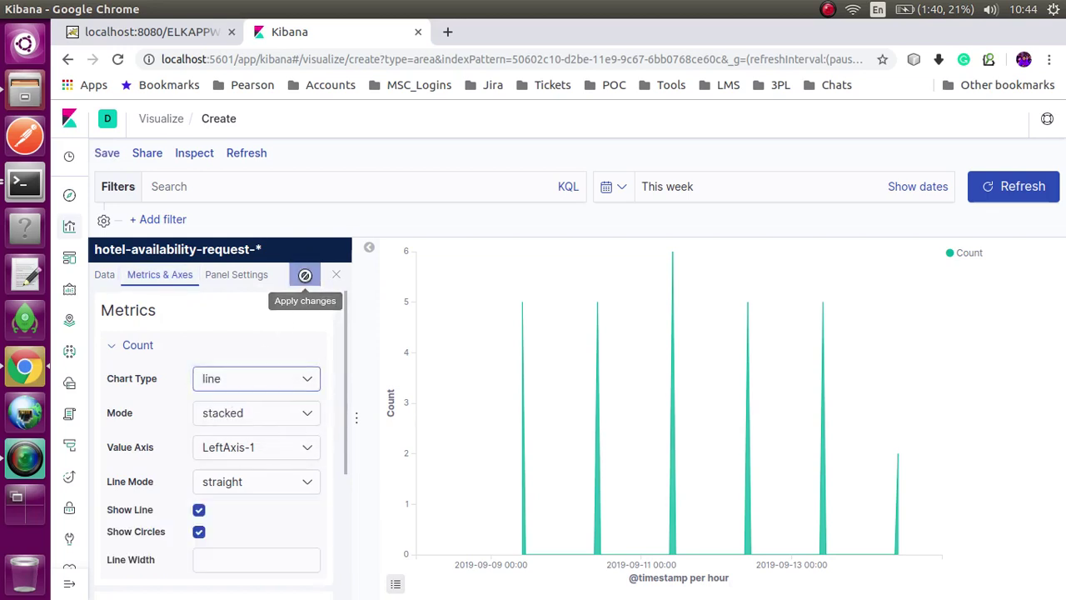
pyautogui.click(305, 274)
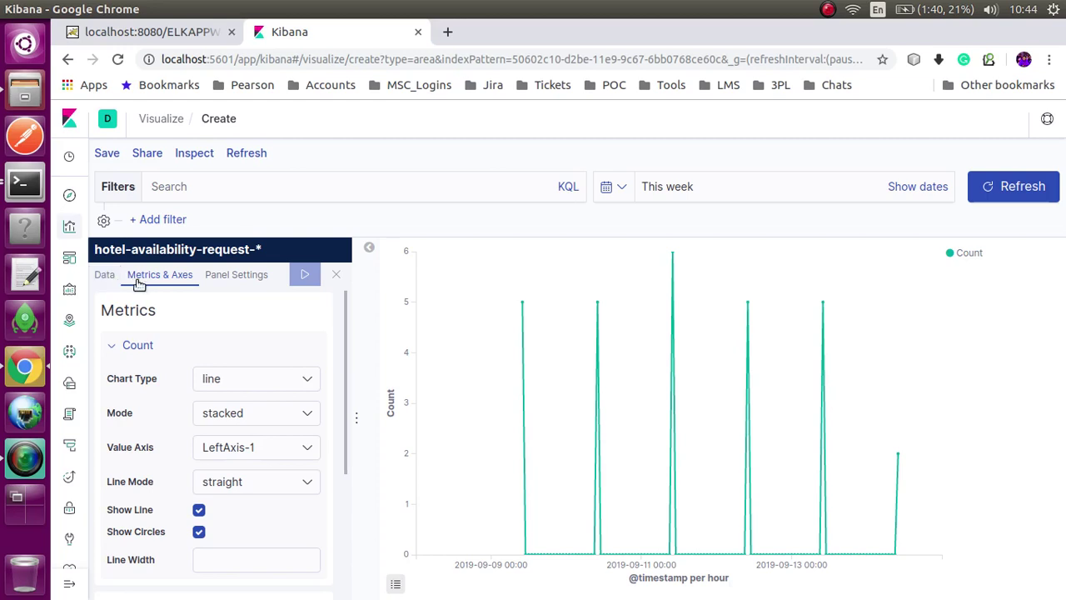
# Set the minimum interval to Daily and redraw the line chart.
pyautogui.click(110, 278)
pyautogui.scroll(-2, 222, 408)
pyautogui.scroll(4, 219, 408)
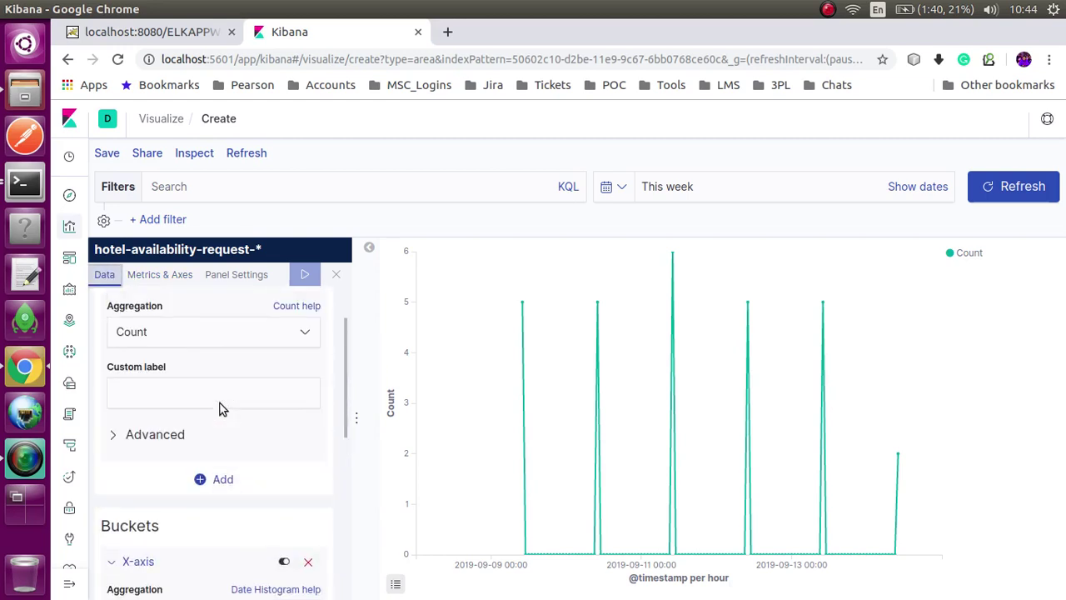
pyautogui.scroll(-3, 186, 452)
pyautogui.scroll(-2, 186, 452)
pyautogui.click(180, 439)
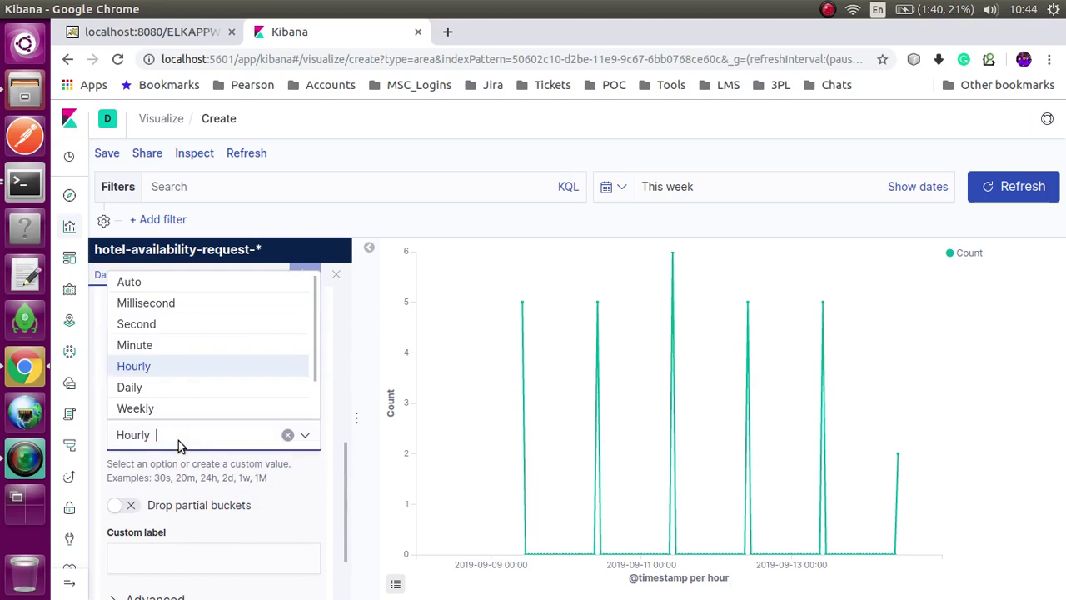
pyautogui.click(152, 389)
pyautogui.click(310, 273)
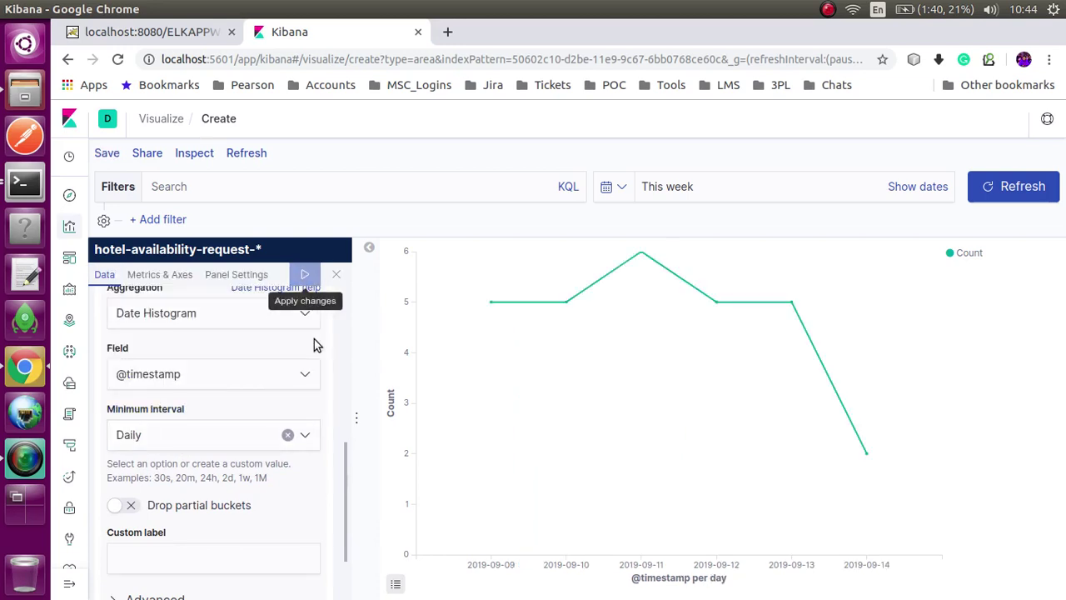
# Save the line chart titled 'Traffic vs Date' and go back to the Visualize list.
pyautogui.scroll(7, 178, 309)
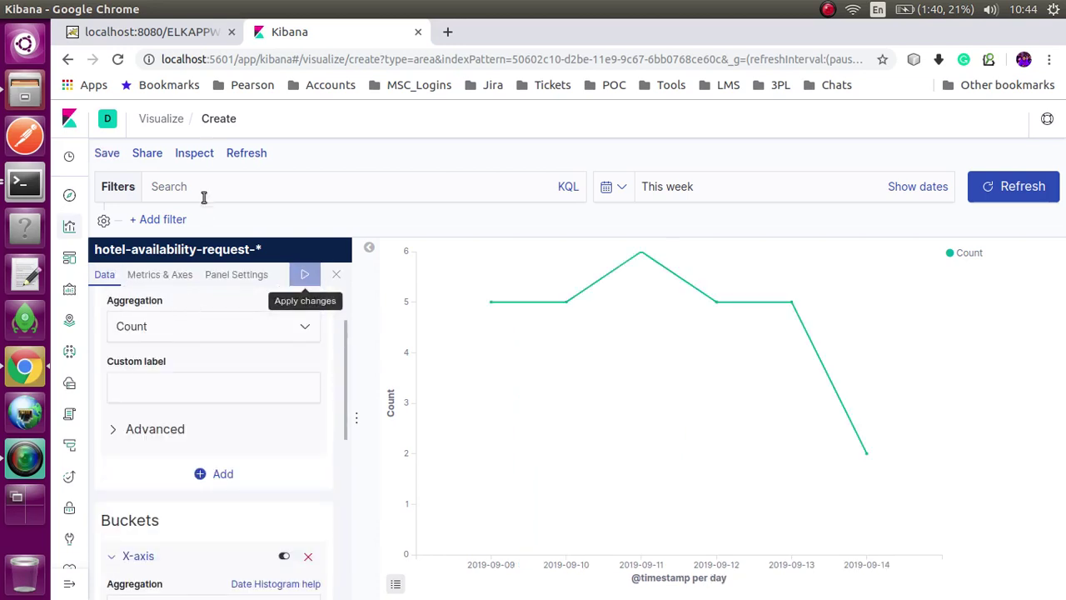
pyautogui.click(108, 152)
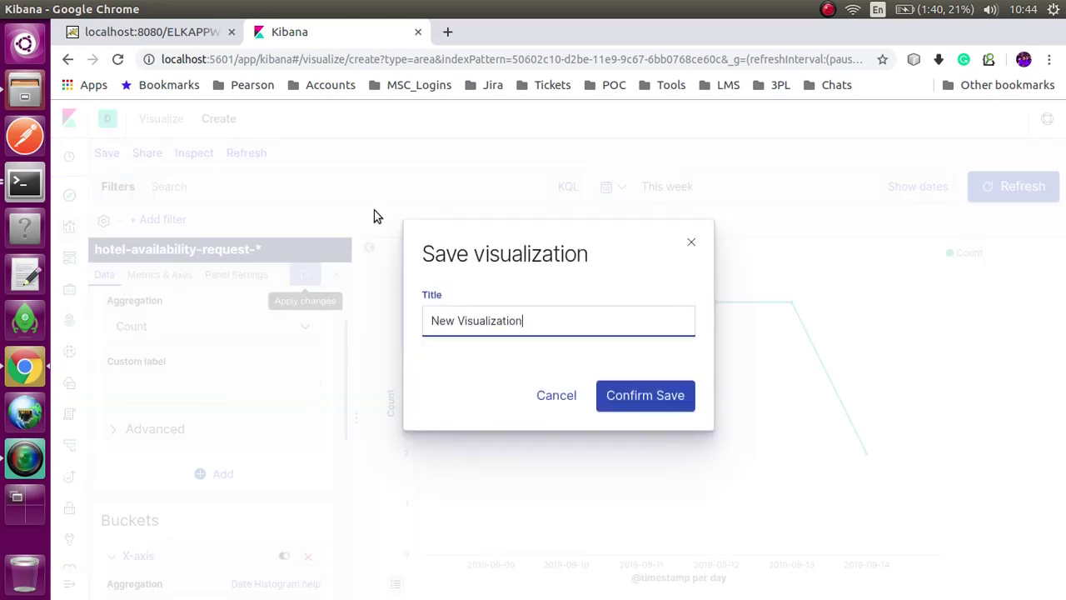
pyautogui.moveTo(521, 309); pyautogui.dragTo(356, 325)
pyautogui.write('Traffic vs Date')
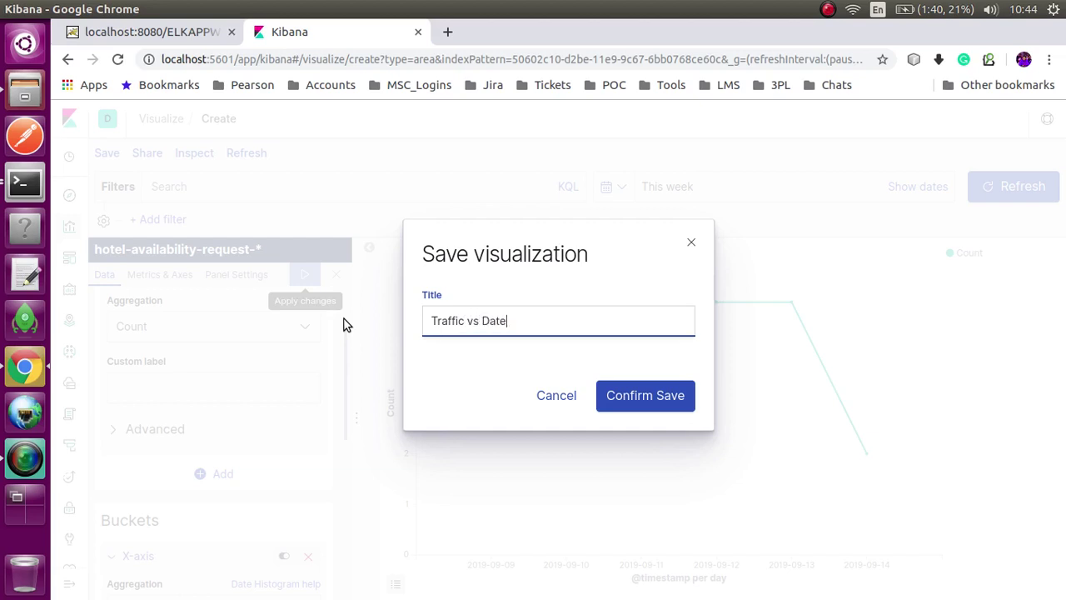
pyautogui.click(608, 399)
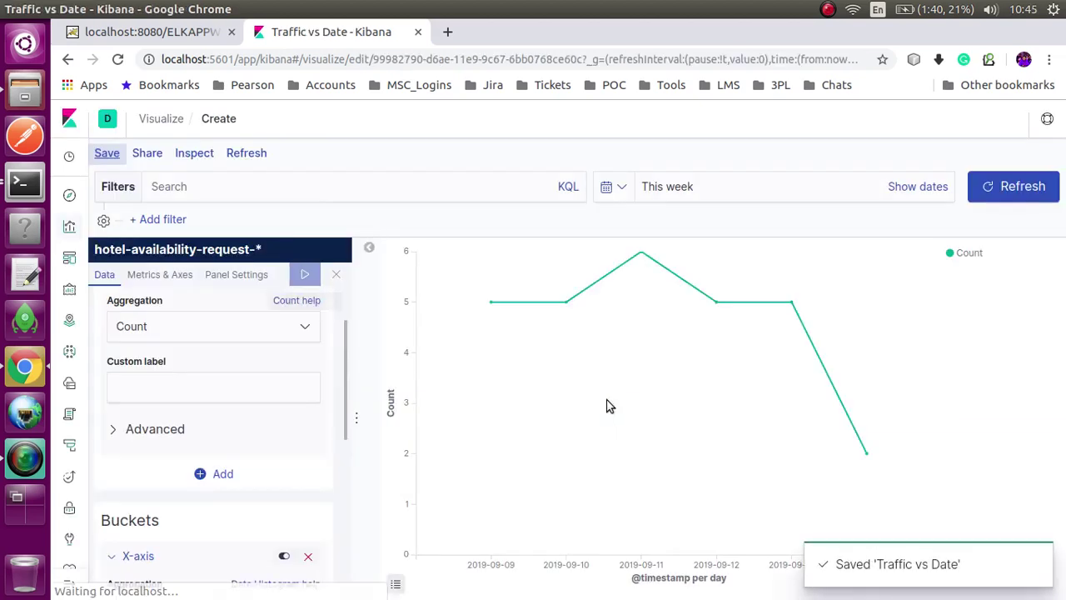
pyautogui.click(161, 119)
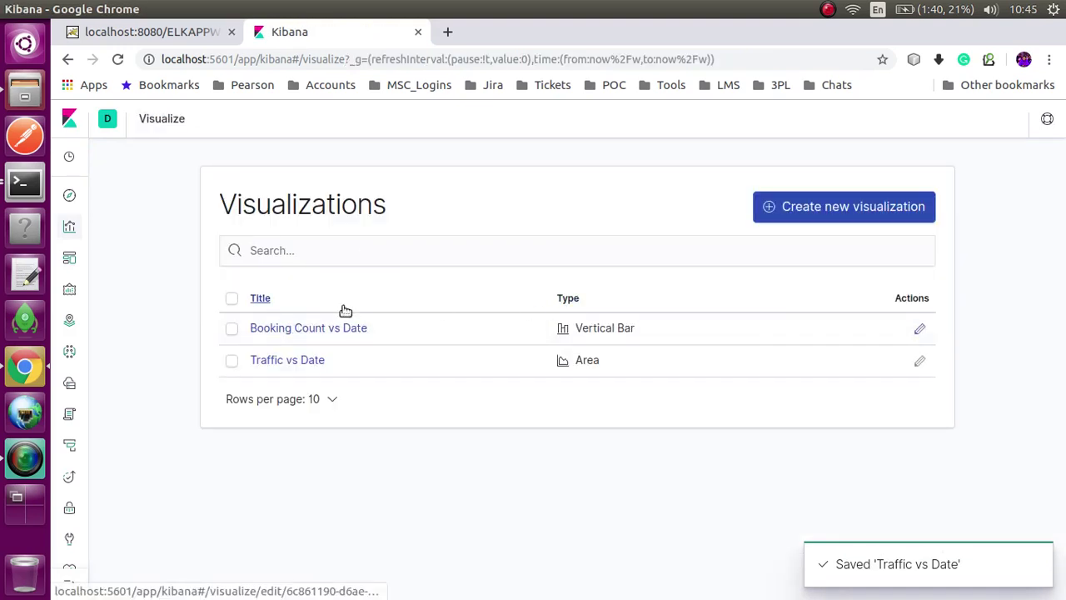
# Create a new Vertical Bar visualization on hotel-availability-request-*.
pyautogui.click(816, 209)
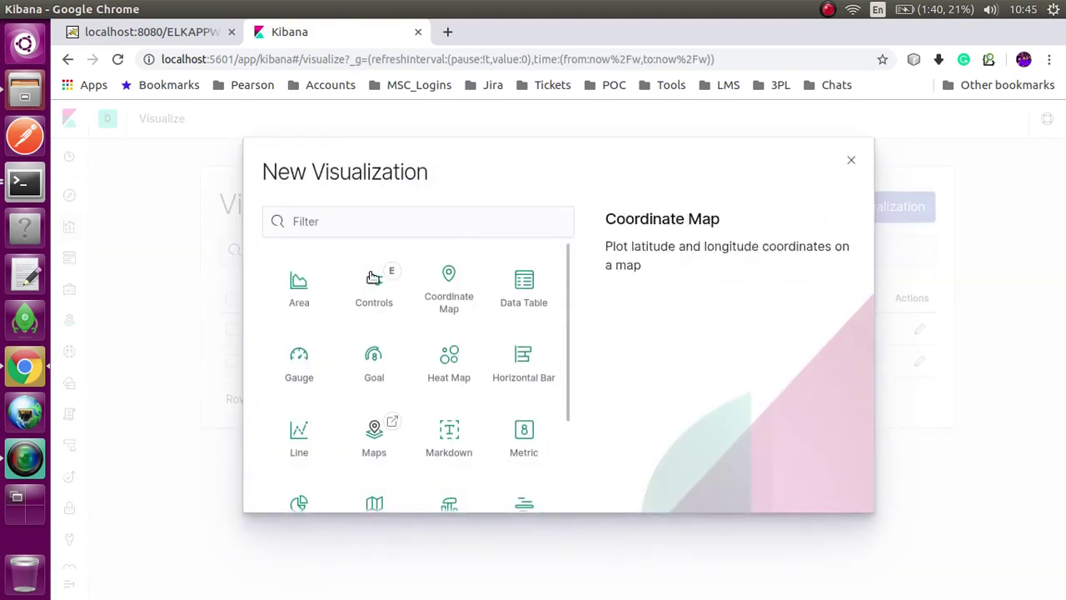
pyautogui.scroll(-2, 511, 425)
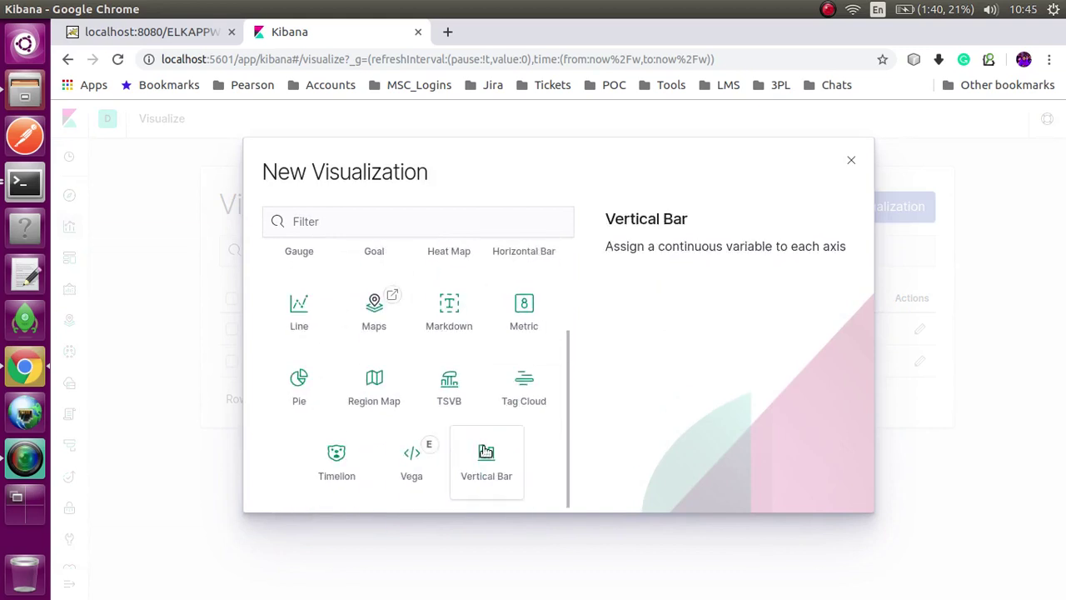
pyautogui.click(487, 451)
pyautogui.click(413, 211)
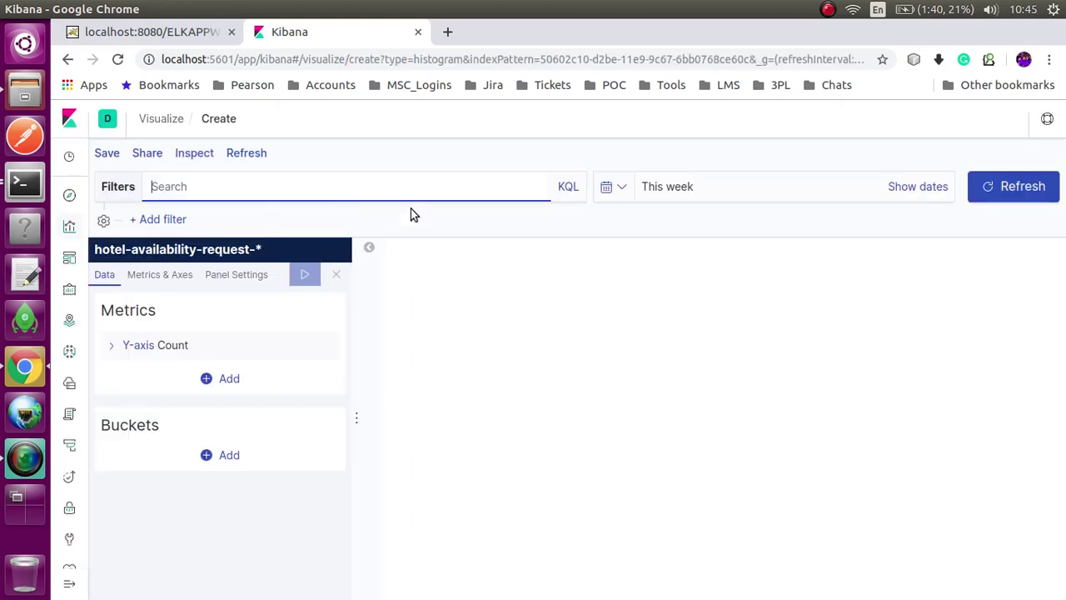
# Replace the default Y-axis metric with a new Count-aggregation metric.
pyautogui.click(231, 379)
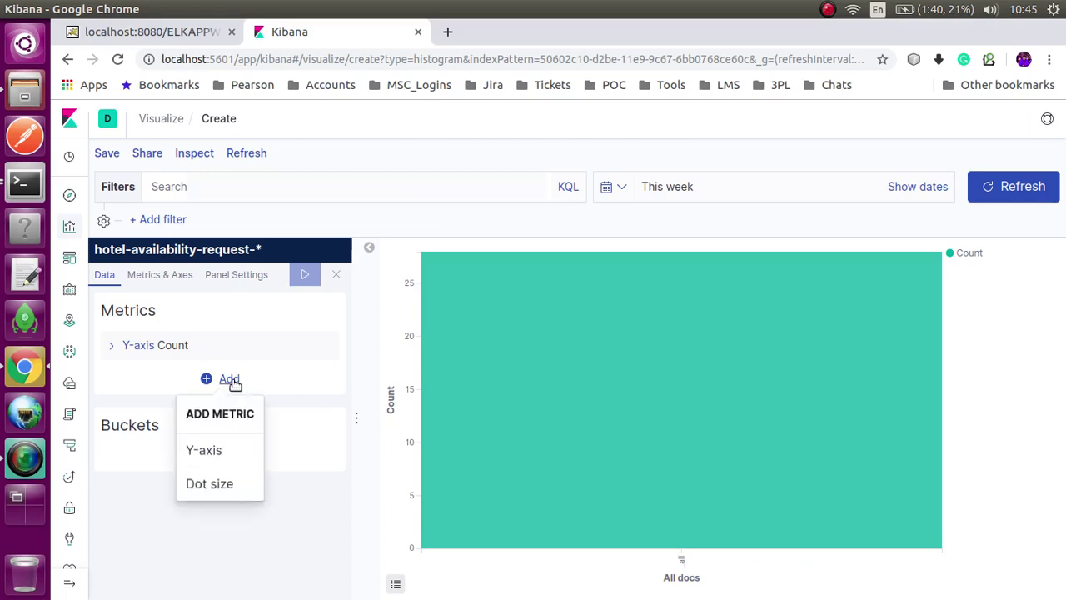
pyautogui.click(214, 447)
pyautogui.click(311, 343)
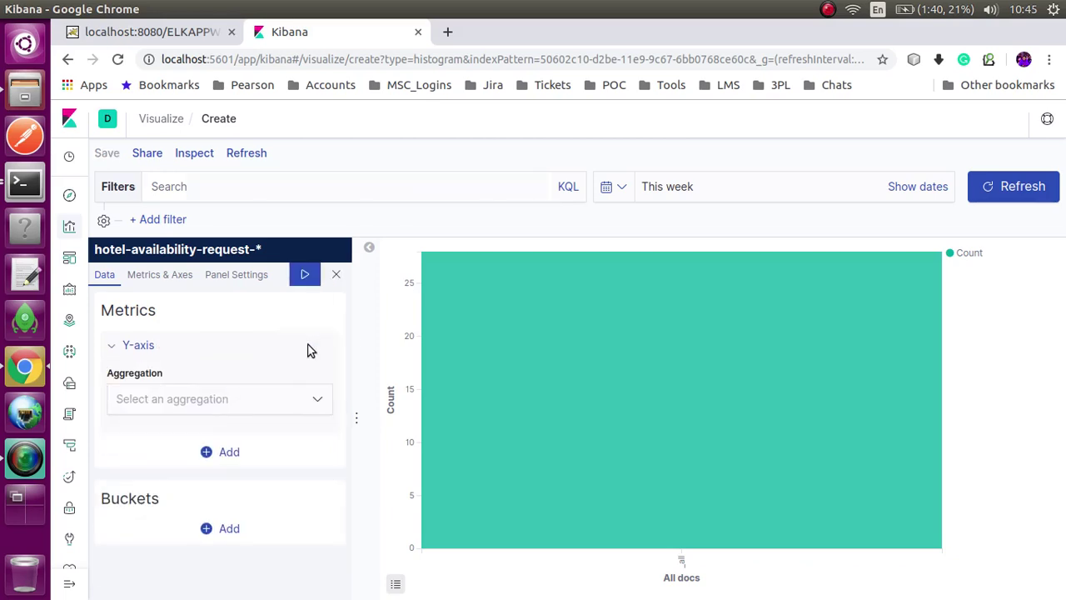
pyautogui.click(193, 398)
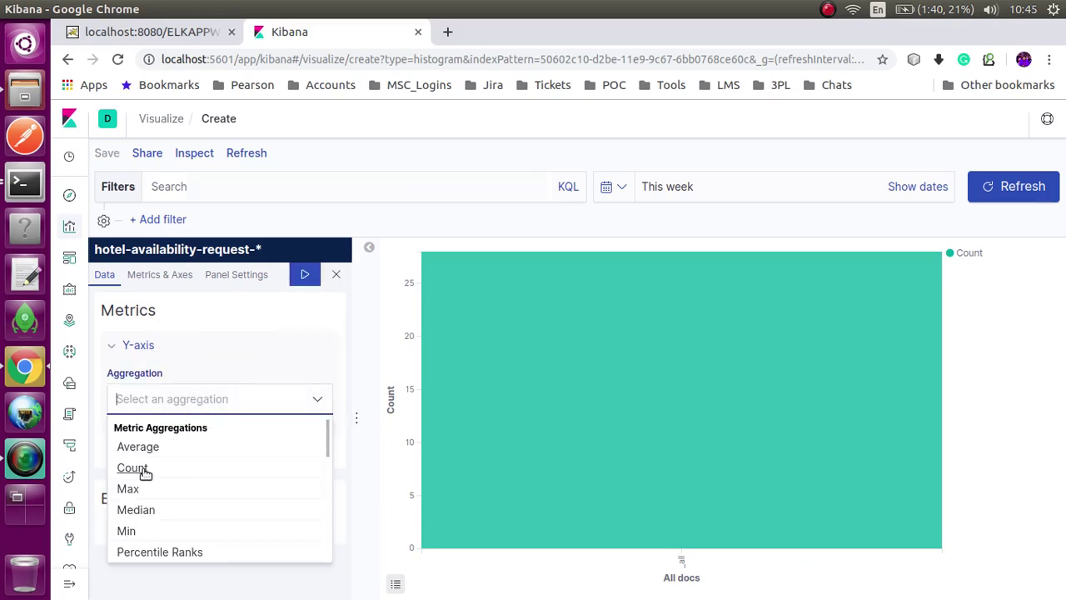
pyautogui.click(144, 470)
# Label the Count metric 'Booking Count', apply, and colour the bars magenta.
pyautogui.click(164, 414)
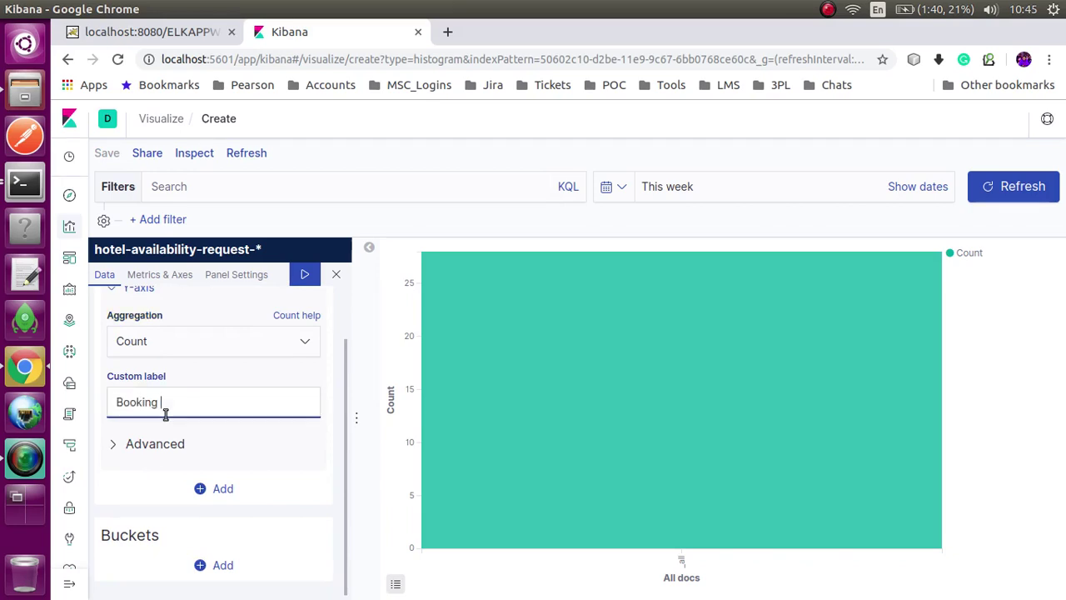
pyautogui.write('Count')
pyautogui.click(304, 274)
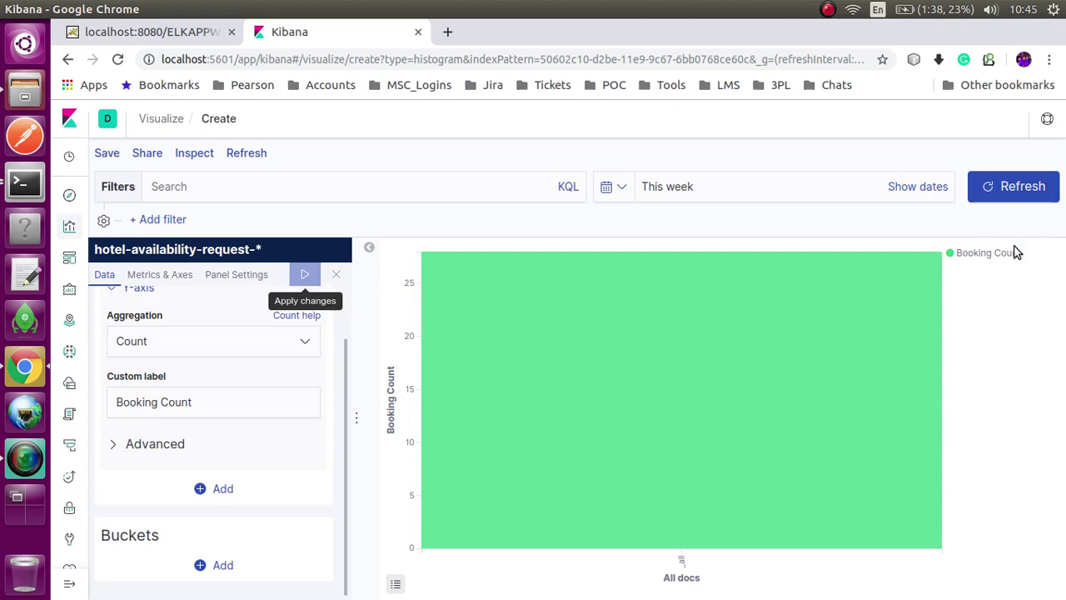
pyautogui.click(988, 254)
pyautogui.click(1030, 293)
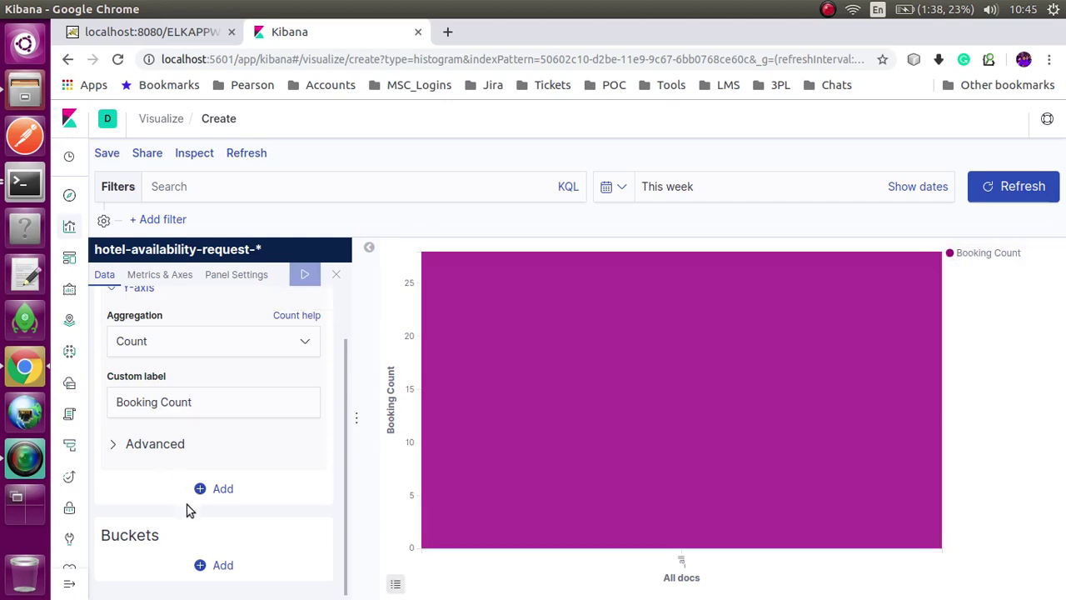
# Add an X-axis Terms bucket on the user_account.keyword field.
pyautogui.click(207, 565)
pyautogui.click(201, 465)
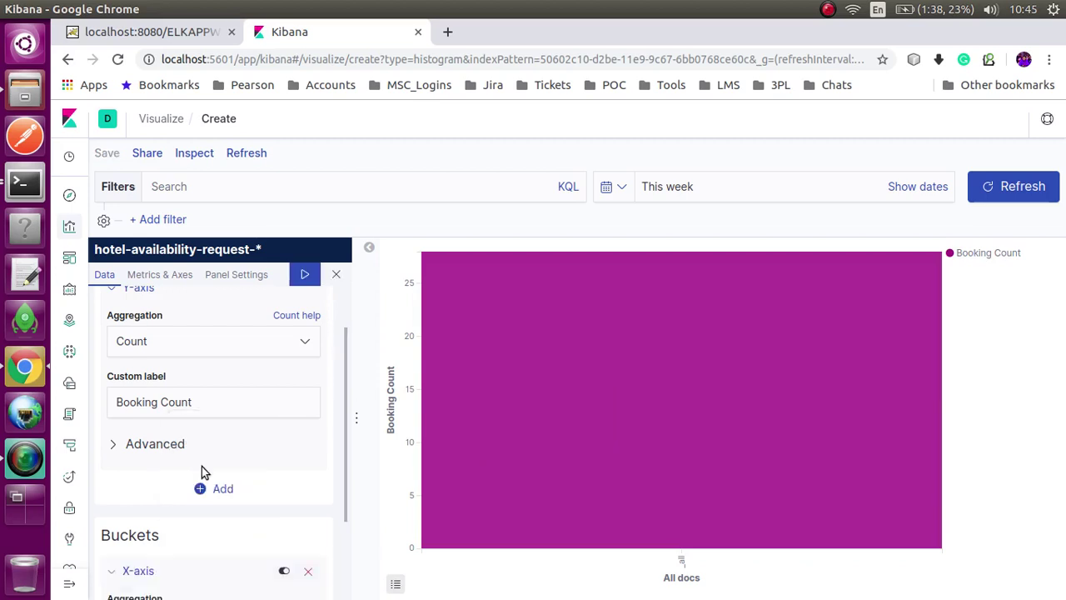
pyautogui.click(202, 512)
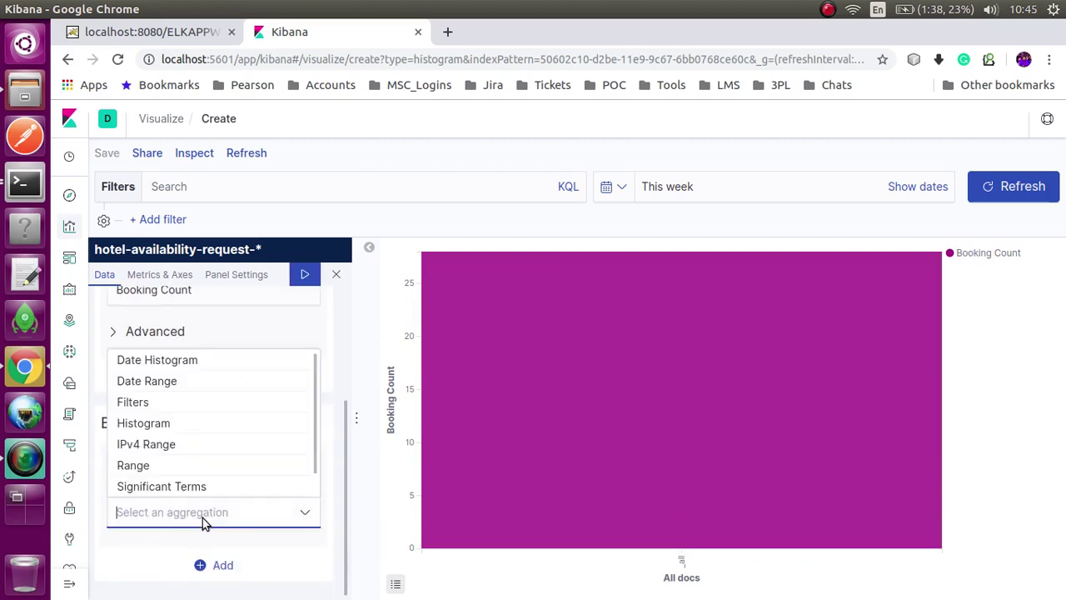
pyautogui.scroll(-2, 183, 433)
pyautogui.click(134, 487)
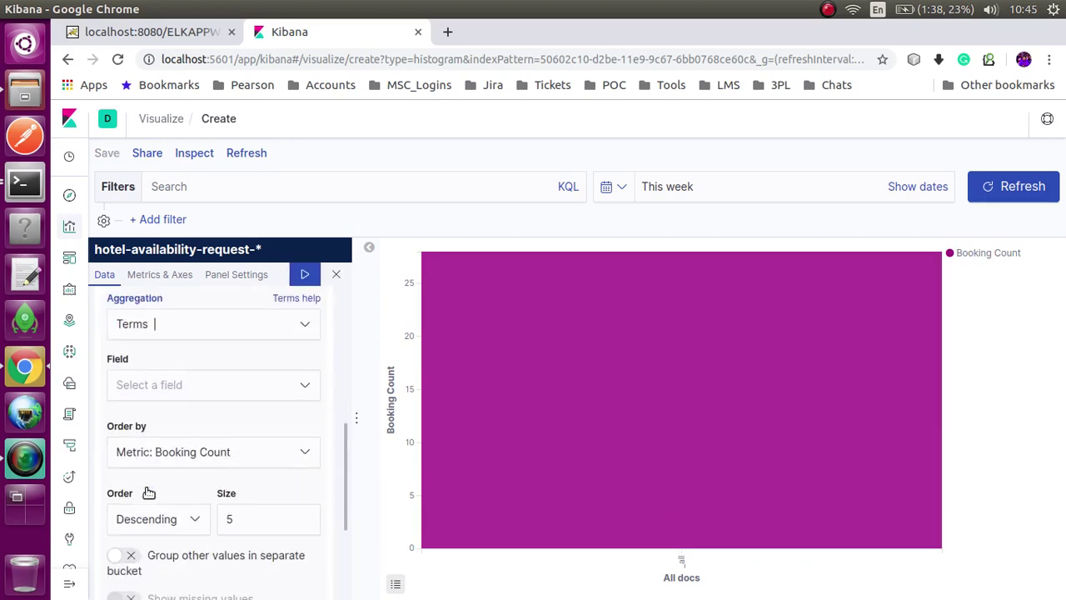
pyautogui.click(236, 390)
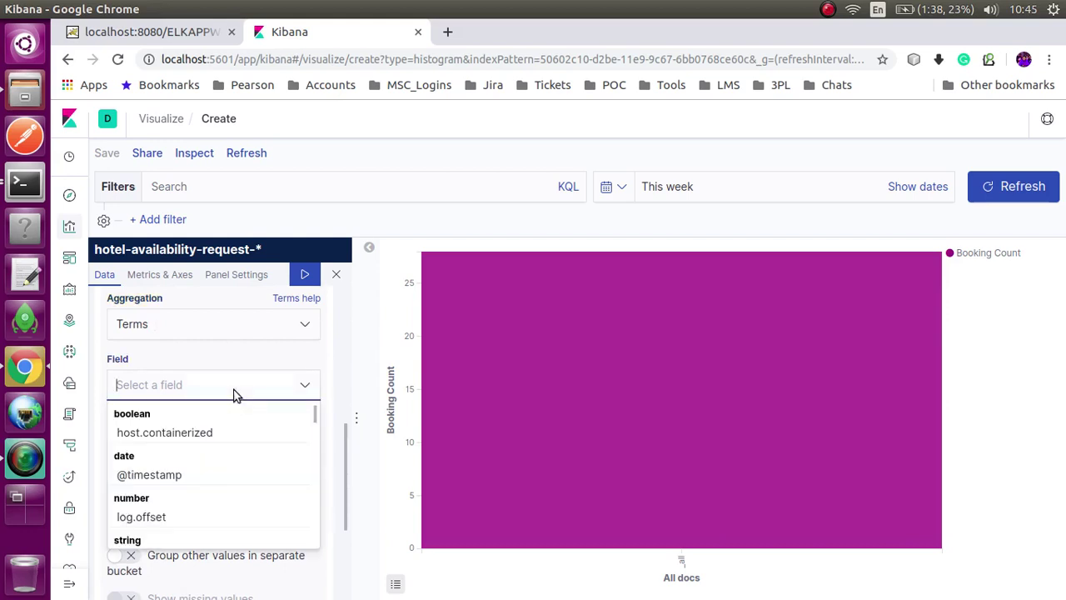
pyautogui.scroll(-5, 182, 467)
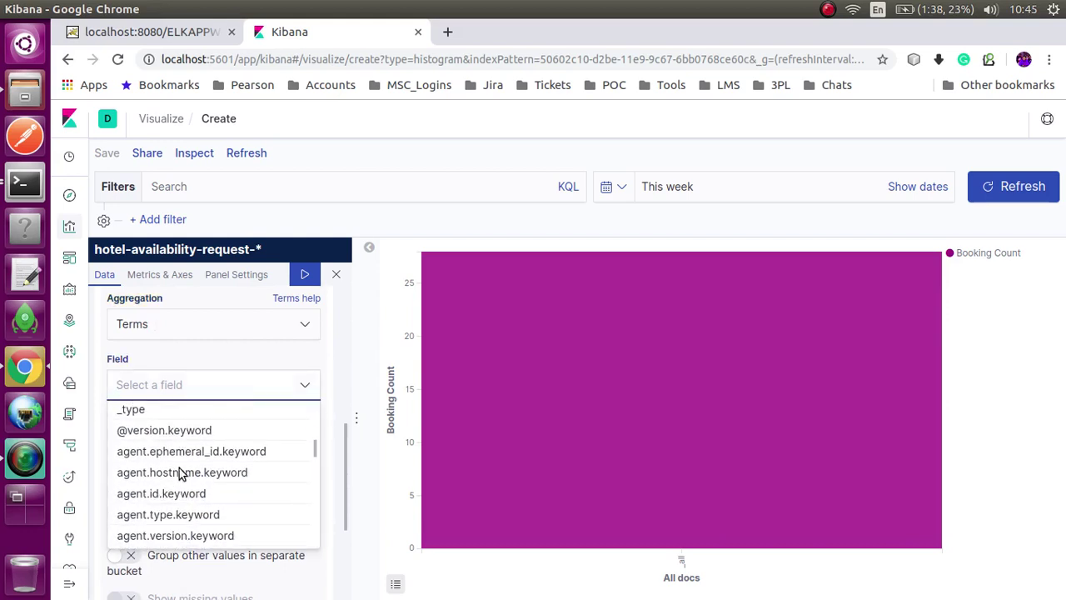
pyautogui.scroll(-6, 182, 473)
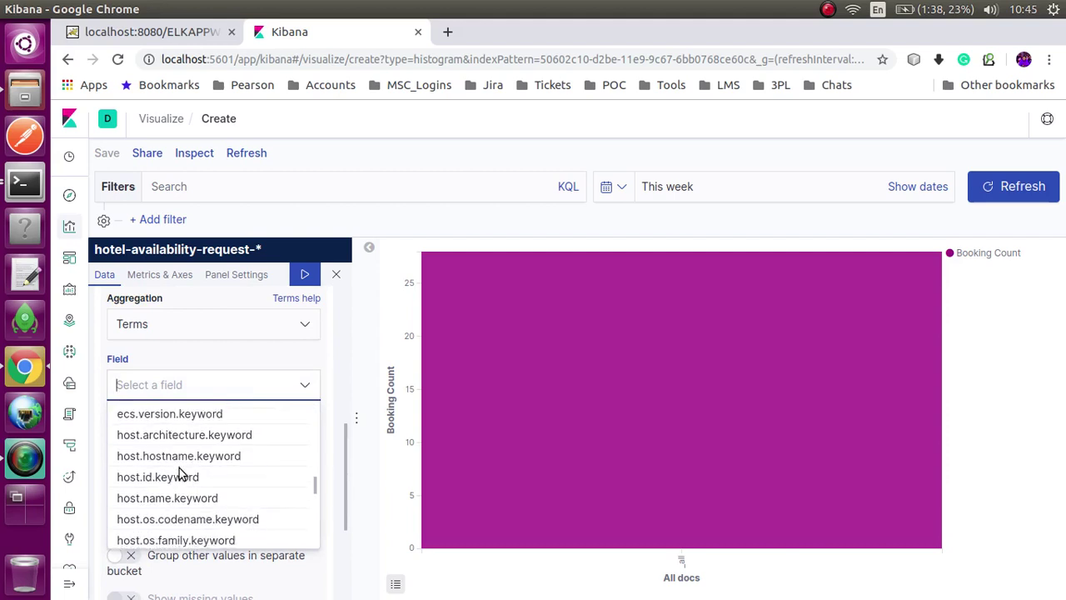
pyautogui.scroll(-4, 181, 473)
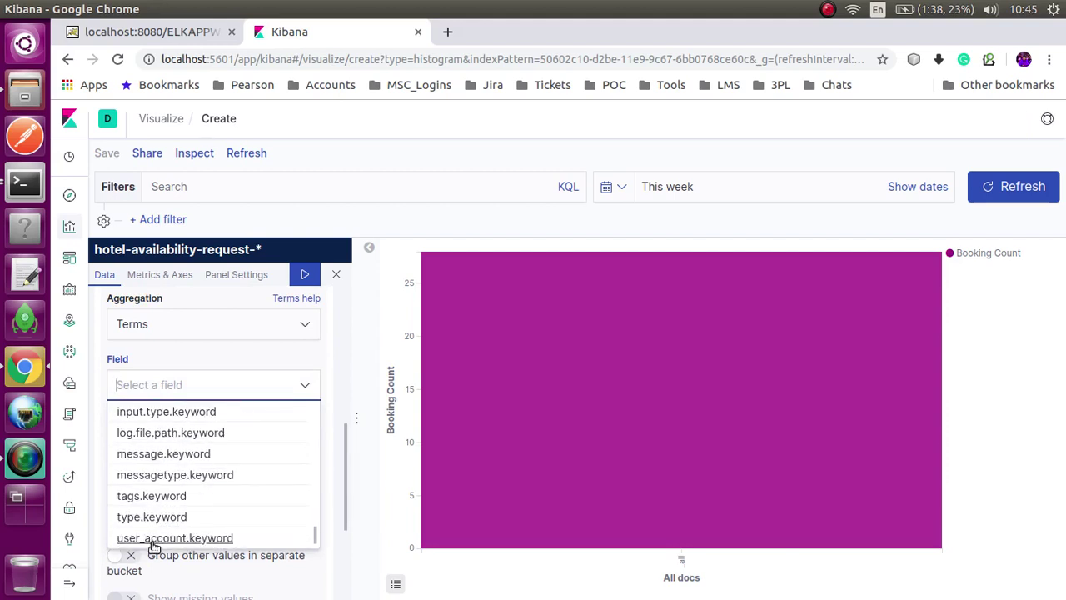
pyautogui.click(152, 538)
# Raise the terms size from 5 to 6 and apply the changes.
pyautogui.scroll(-2, 158, 500)
pyautogui.click(295, 376)
pyautogui.click(305, 368)
pyautogui.scroll(-1, 221, 436)
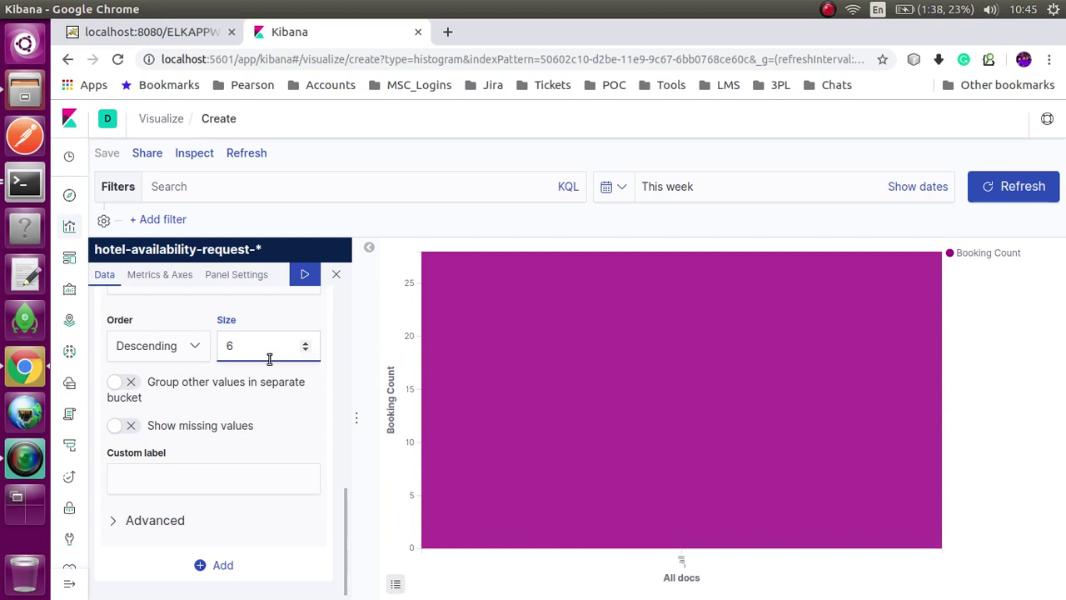
pyautogui.click(303, 275)
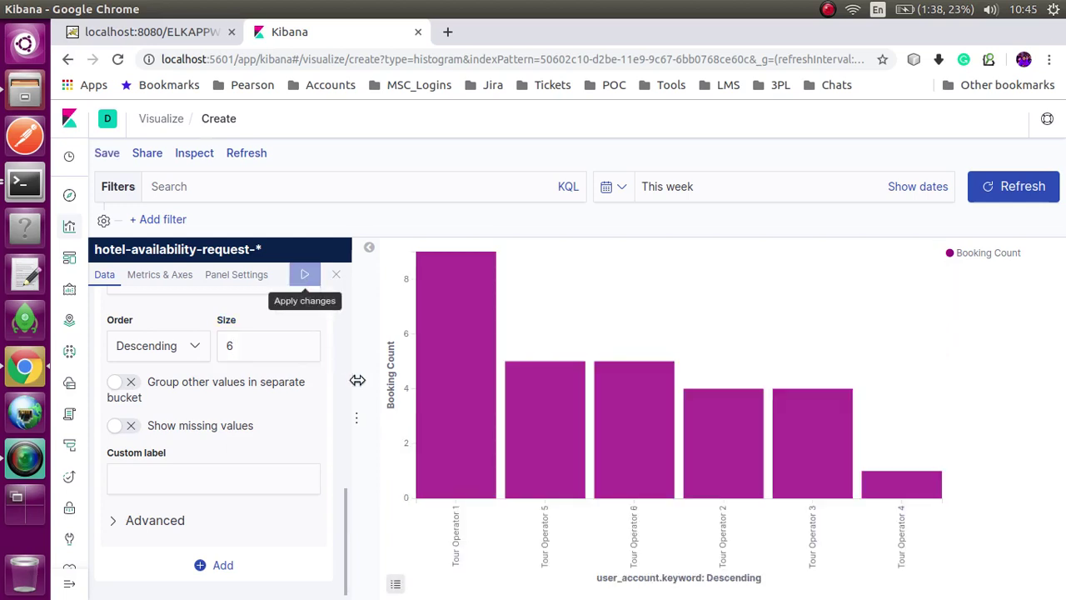
# Give the X-axis the custom label 'Tour Operator'.
pyautogui.click(178, 478)
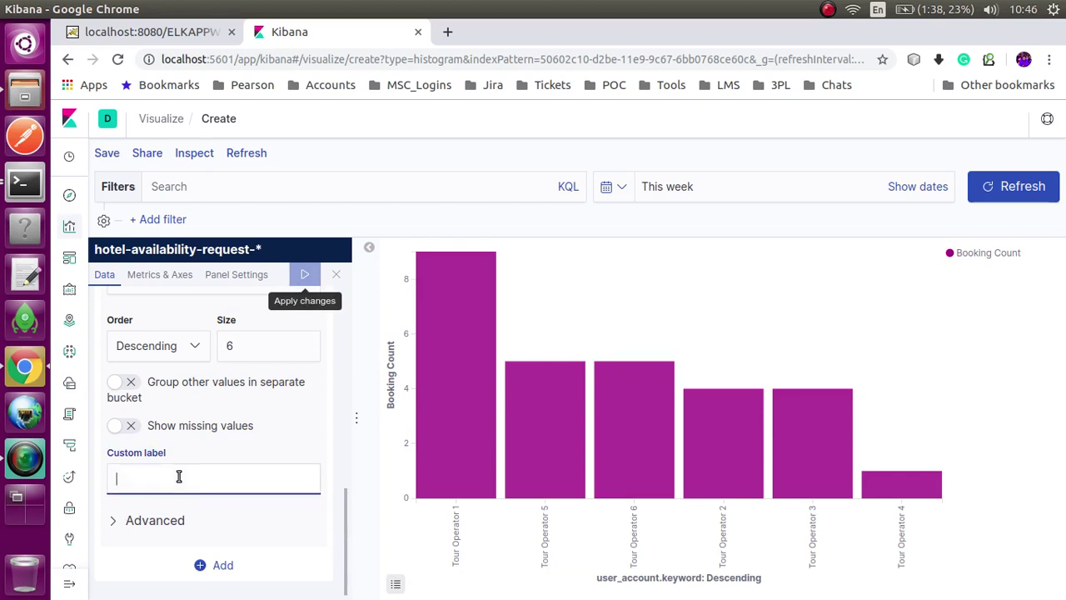
pyautogui.write('Tour')
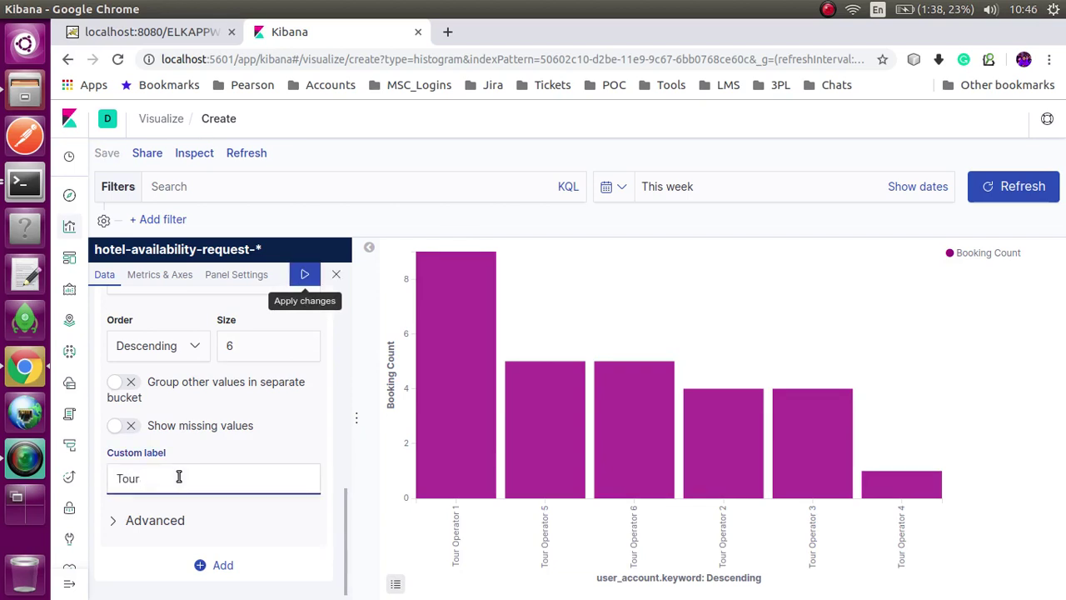
pyautogui.write(' Operator')
pyautogui.press('Return')
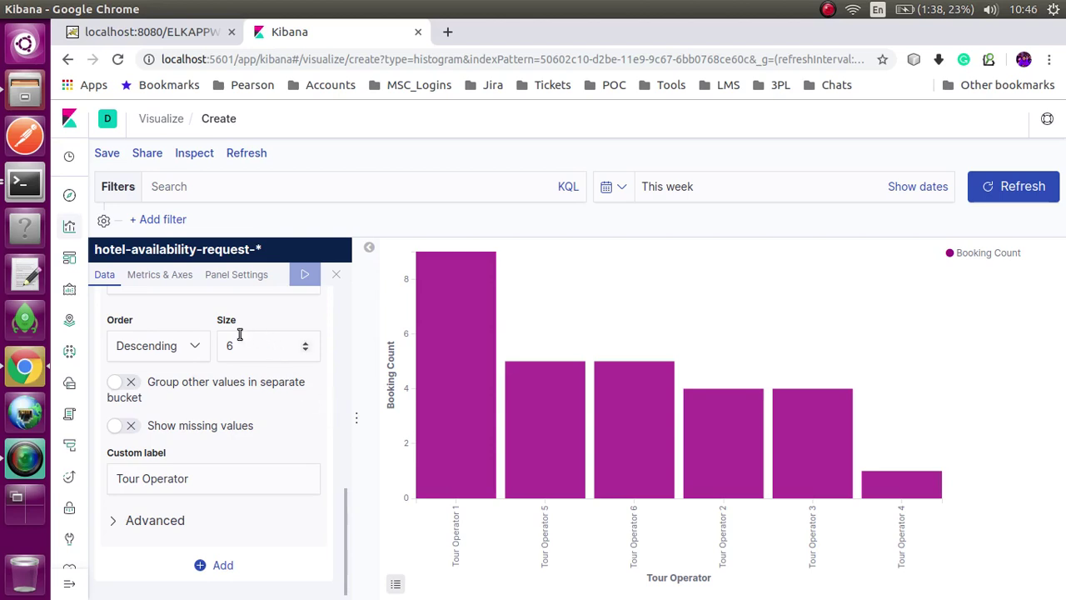
pyautogui.scroll(4, 240, 333)
pyautogui.scroll(-3, 240, 333)
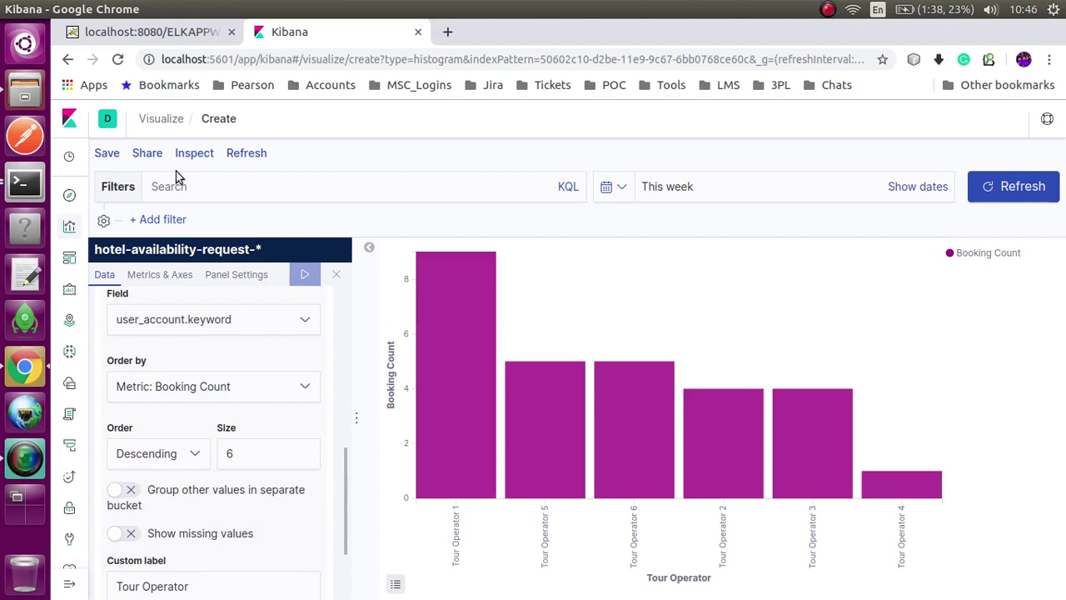
# Save the vertical bar chart titled 'Booking Count vs Touroperator', then go back to the Visualize list.
pyautogui.click(107, 153)
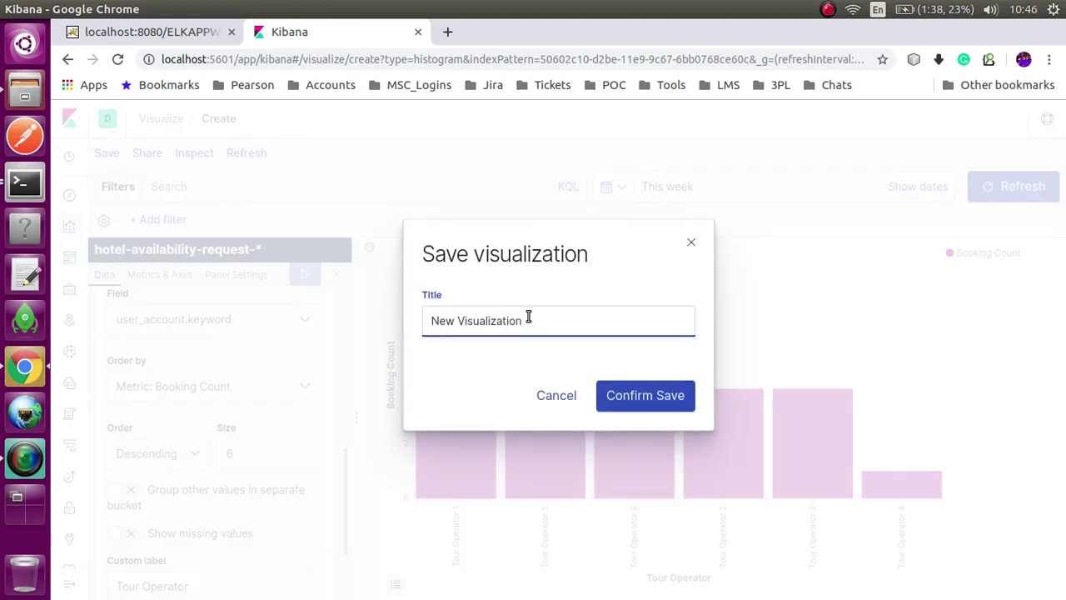
pyautogui.moveTo(528, 316); pyautogui.dragTo(367, 325)
pyautogui.write('Booking Count vs Tourop')
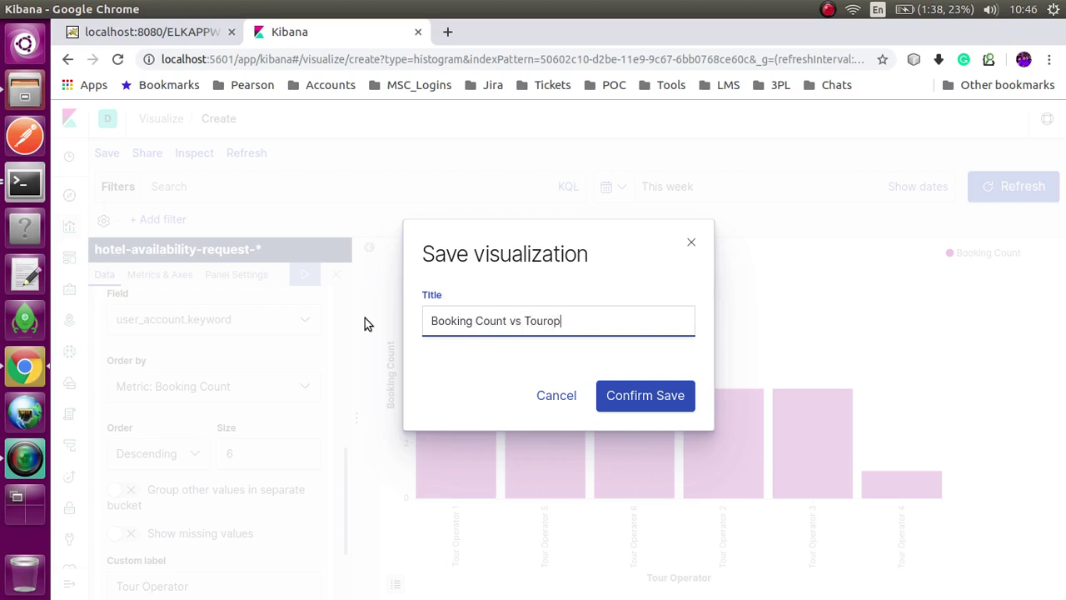
pyautogui.write('tor')
pyautogui.click(618, 397)
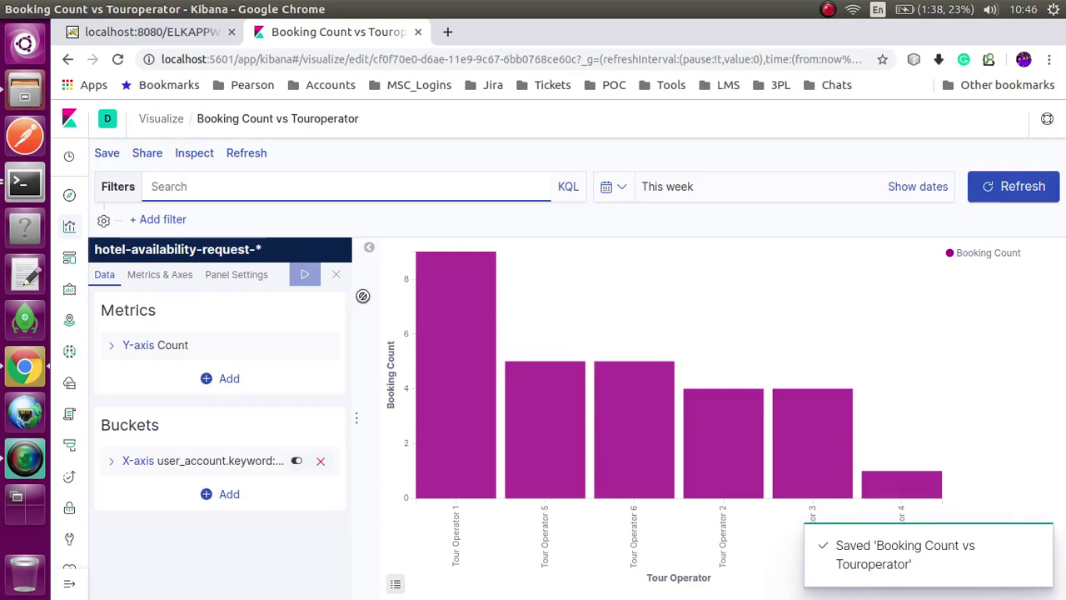
pyautogui.click(154, 136)
pyautogui.click(157, 122)
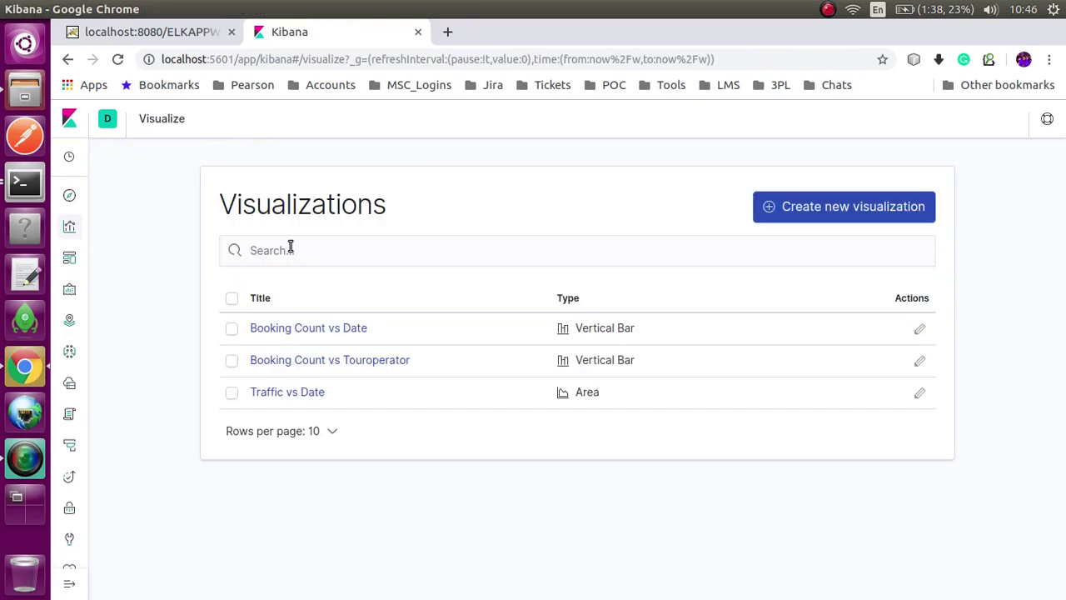
# Start a new pie chart on the hotel-availability-request-* index pattern.
pyautogui.click(815, 212)
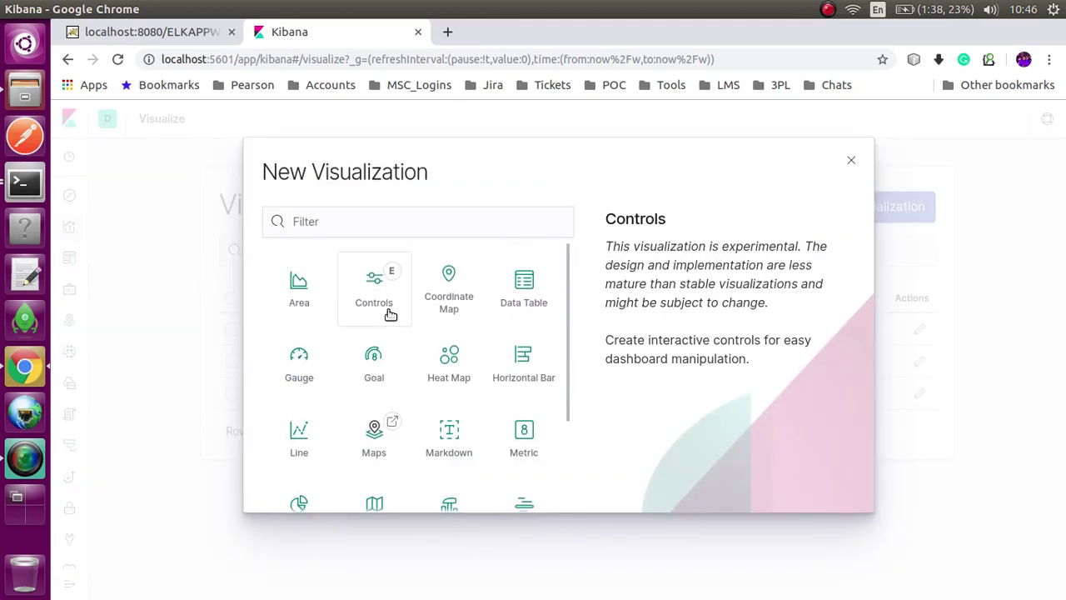
pyautogui.scroll(-3, 312, 405)
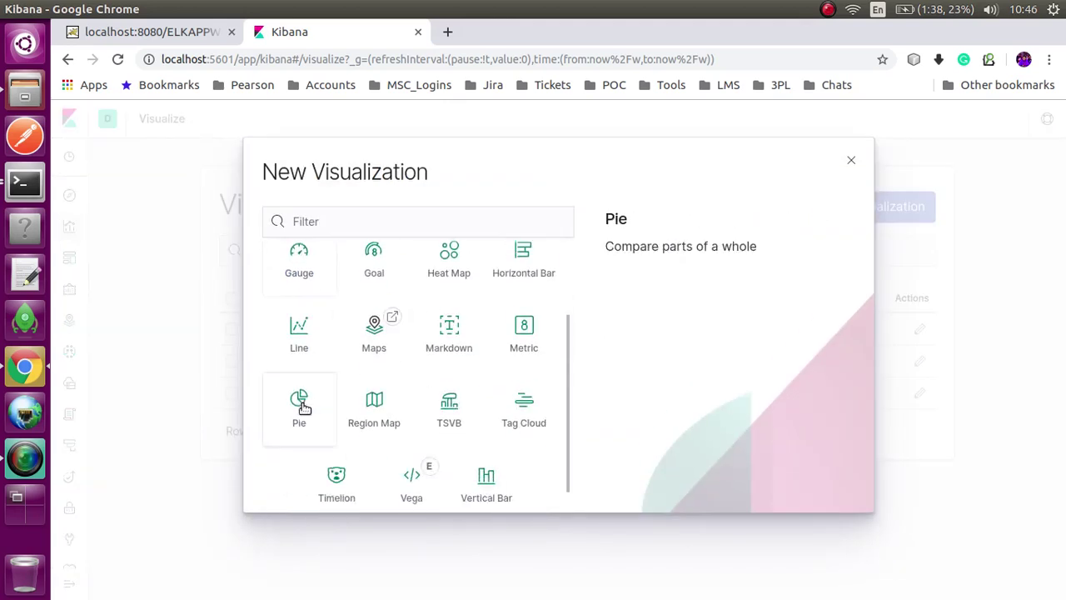
pyautogui.click(302, 404)
pyautogui.click(442, 218)
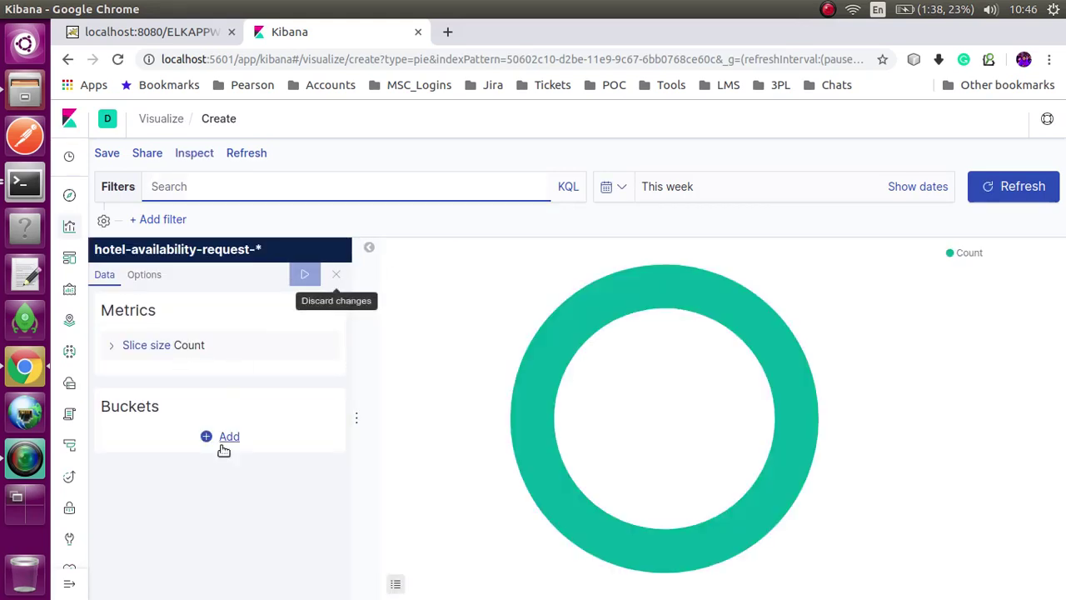
# Add a Split slices bucket using a Terms aggregation with size 30.
pyautogui.click(225, 439)
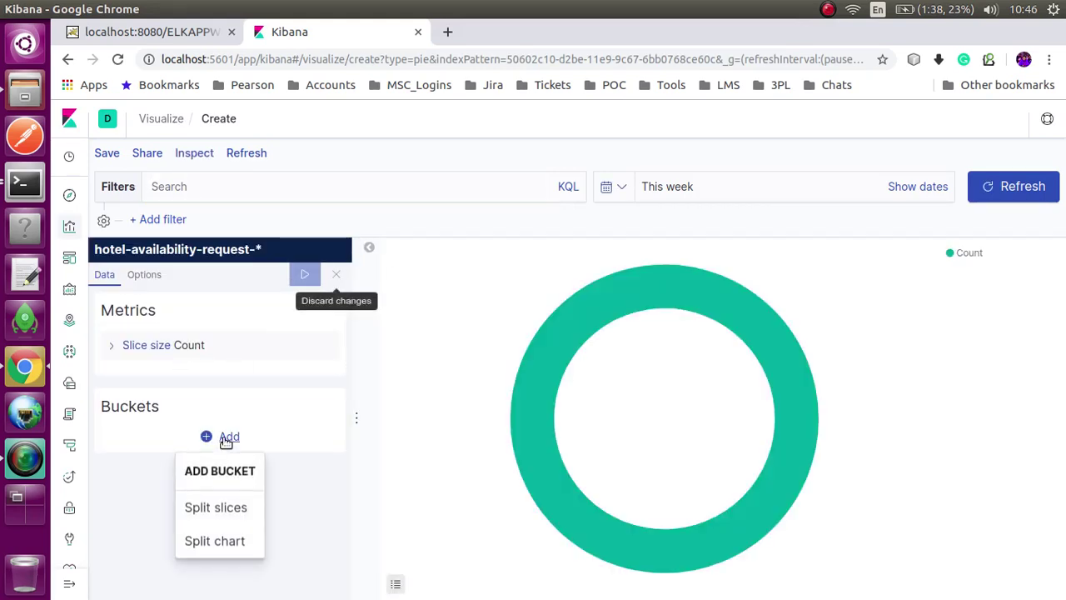
pyautogui.click(223, 509)
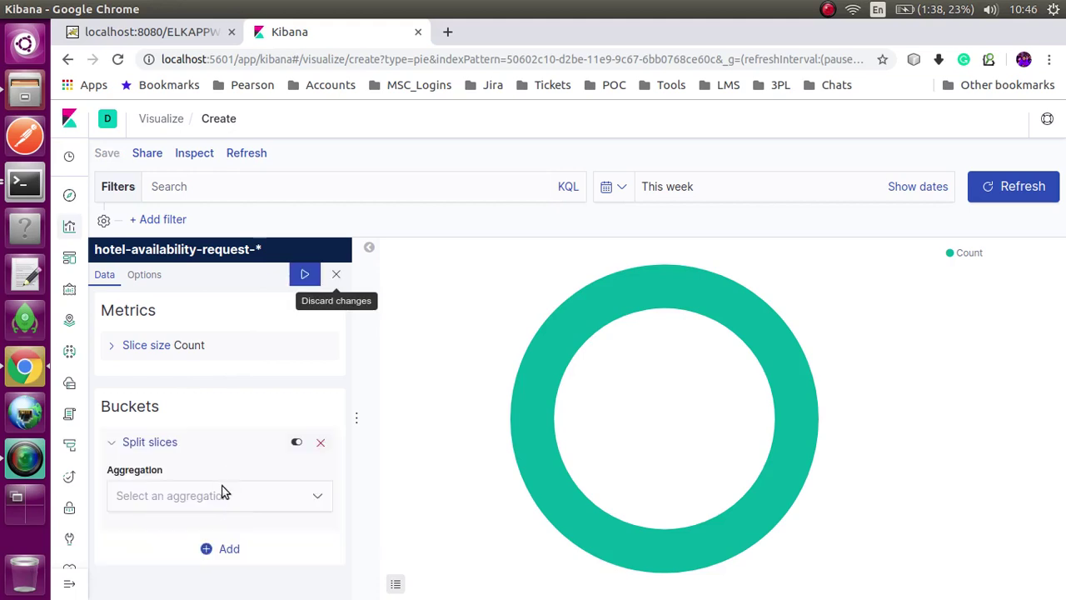
pyautogui.click(221, 495)
pyautogui.scroll(-1, 187, 454)
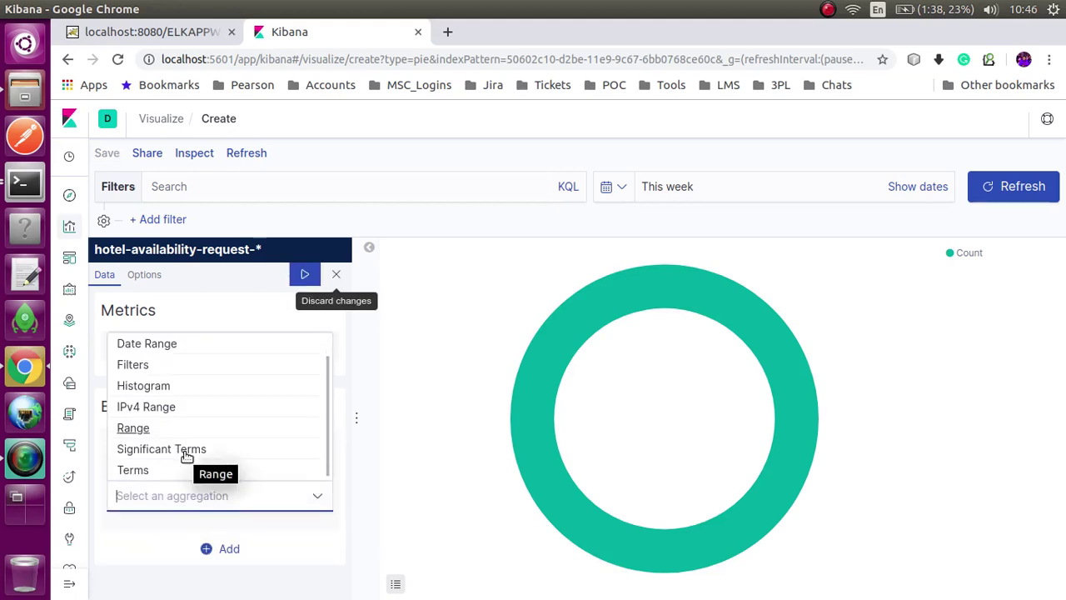
pyautogui.click(148, 470)
pyautogui.scroll(-3, 150, 472)
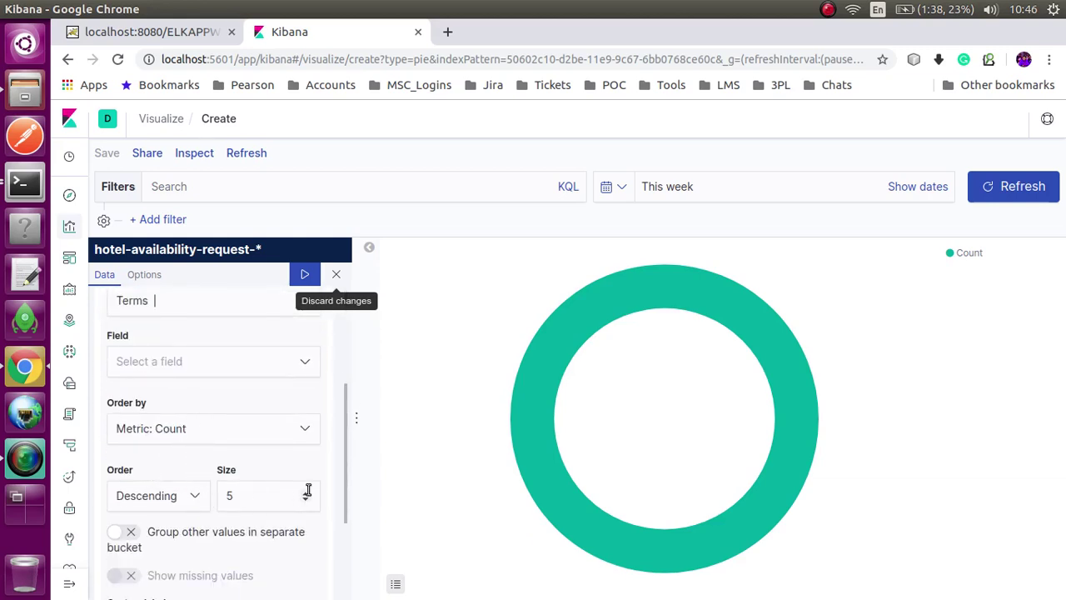
pyautogui.moveTo(272, 496); pyautogui.dragTo(218, 498)
pyautogui.write('30')
pyautogui.click(181, 464)
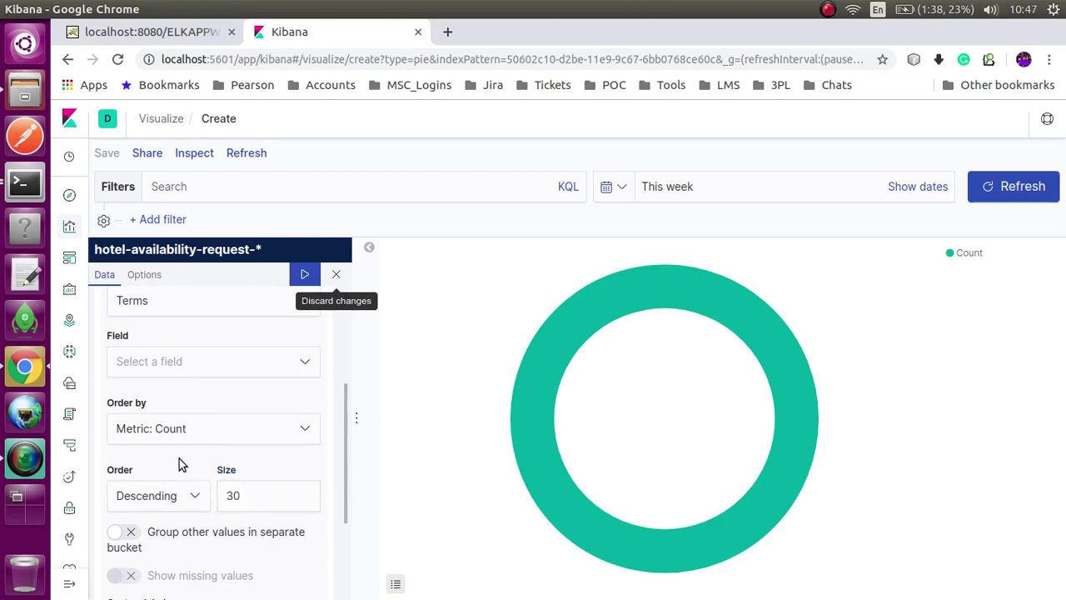
# Split the slices on hotel_code.keyword with custom label Hotel Code and apply the changes.
pyautogui.click(227, 367)
pyautogui.scroll(-3, 197, 440)
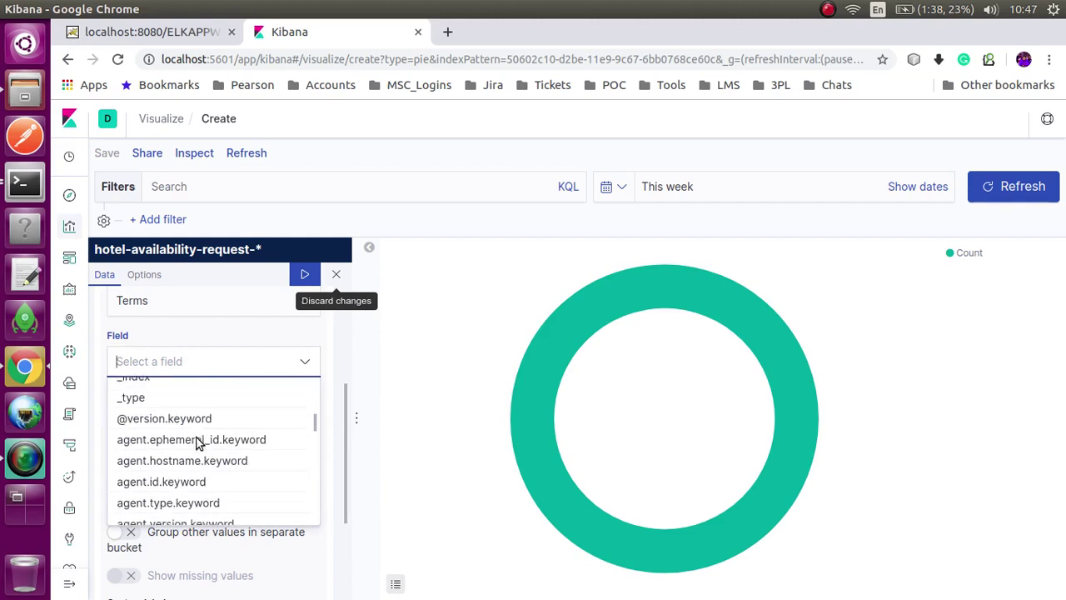
pyautogui.scroll(-8, 197, 442)
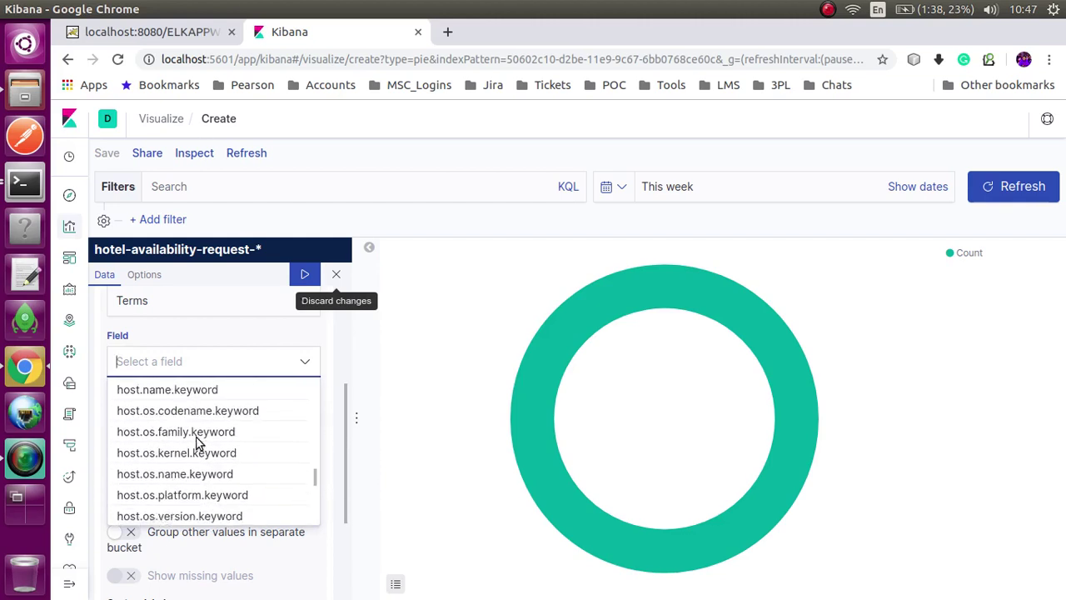
pyautogui.scroll(-2, 197, 442)
pyautogui.click(171, 464)
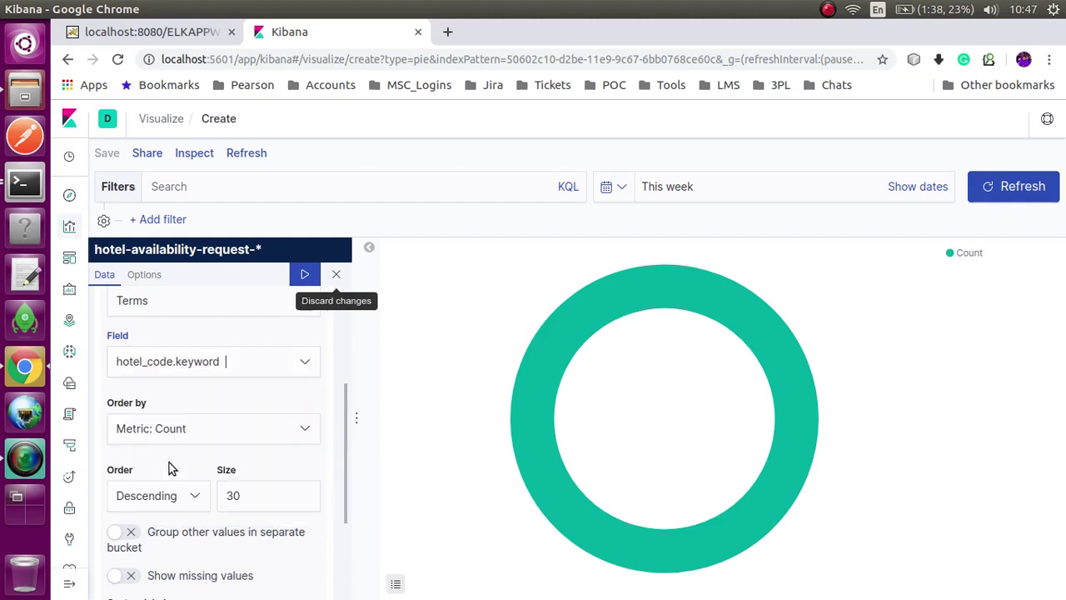
pyautogui.scroll(-3, 245, 428)
pyautogui.scroll(3, 245, 429)
pyautogui.scroll(-3, 245, 428)
pyautogui.click(209, 481)
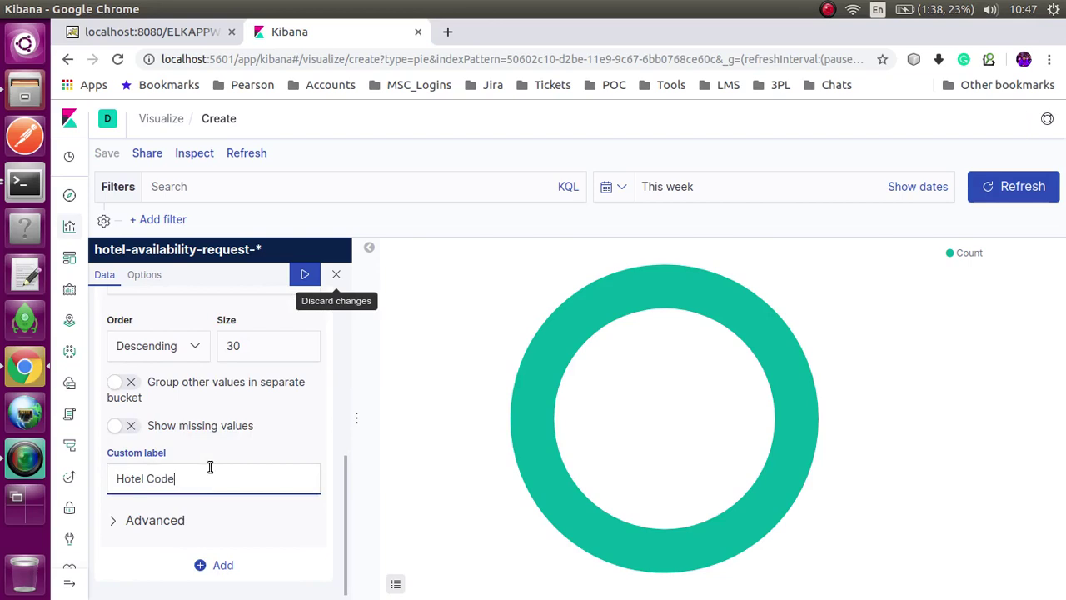
pyautogui.click(307, 275)
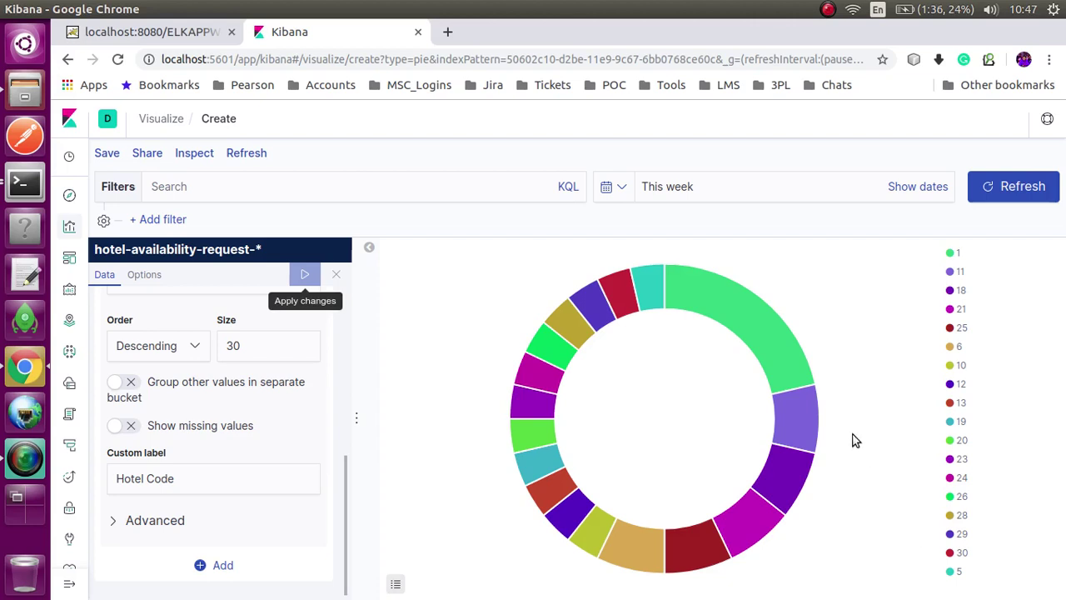
# Try slice counts of 40, 20 and 10, settling on 40.
pyautogui.click(305, 342)
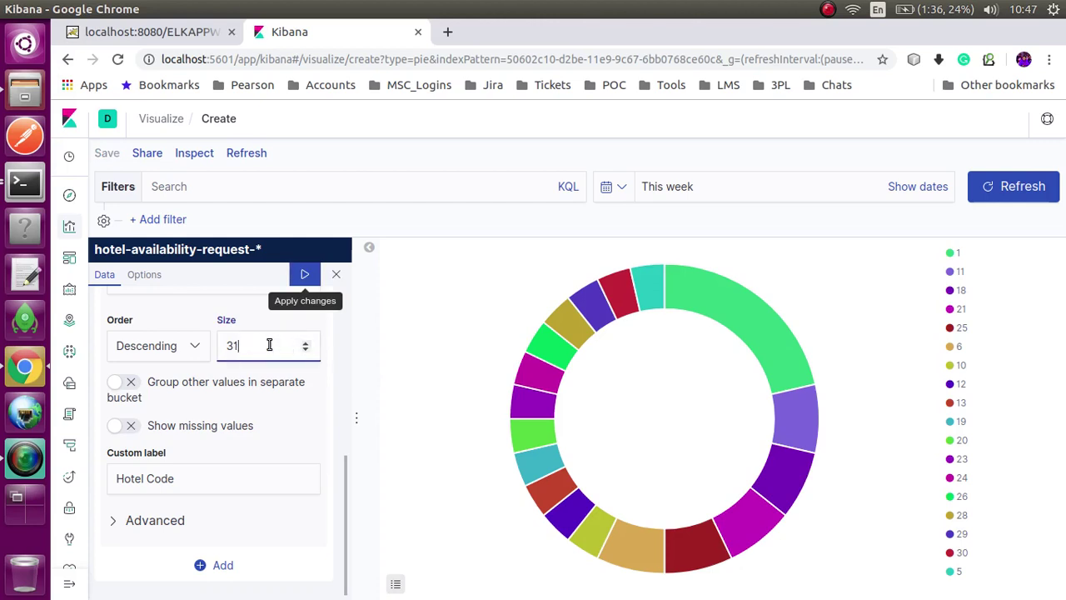
pyautogui.press('BackSpace')
pyautogui.press('BackSpace')
pyautogui.write('40')
pyautogui.click(306, 273)
pyautogui.moveTo(291, 356); pyautogui.dragTo(191, 347)
pyautogui.write('20')
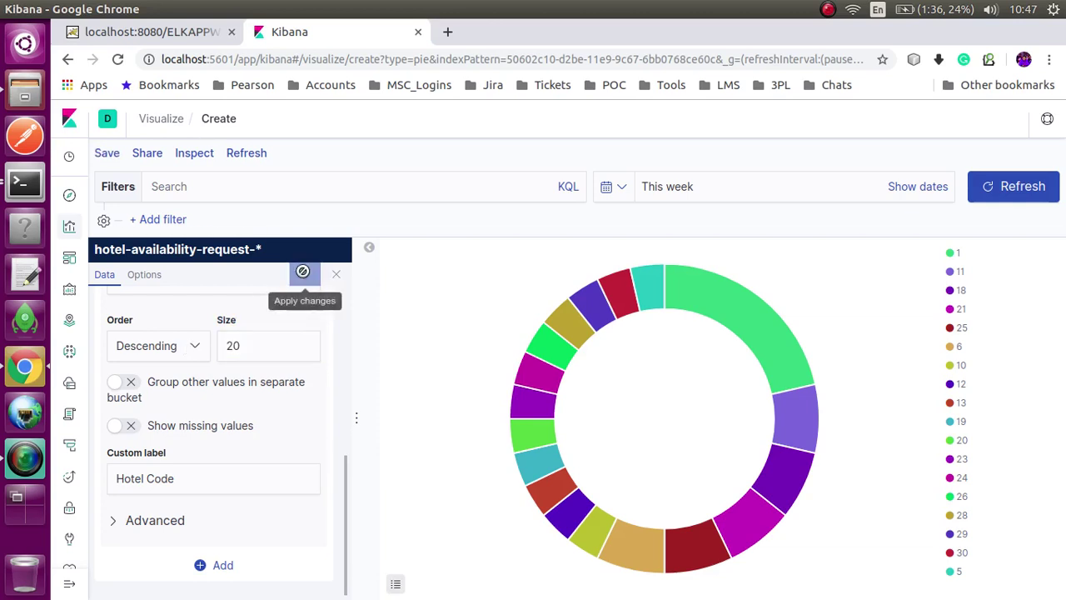
pyautogui.click(305, 273)
pyautogui.moveTo(233, 344); pyautogui.dragTo(190, 345)
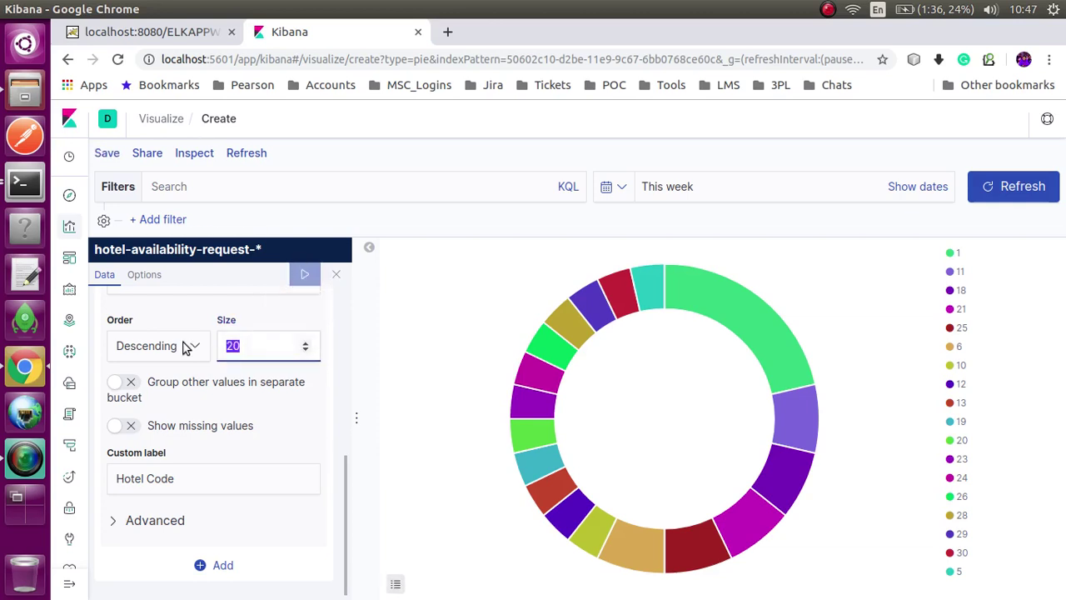
pyautogui.write('10')
pyautogui.click(305, 273)
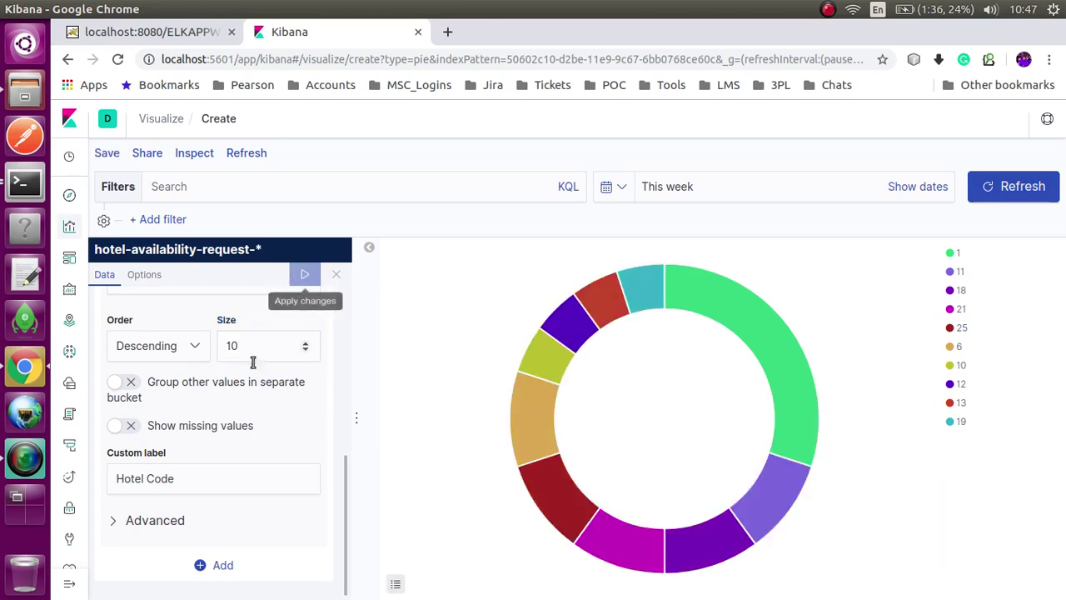
pyautogui.moveTo(252, 350); pyautogui.dragTo(206, 351)
pyautogui.write('40')
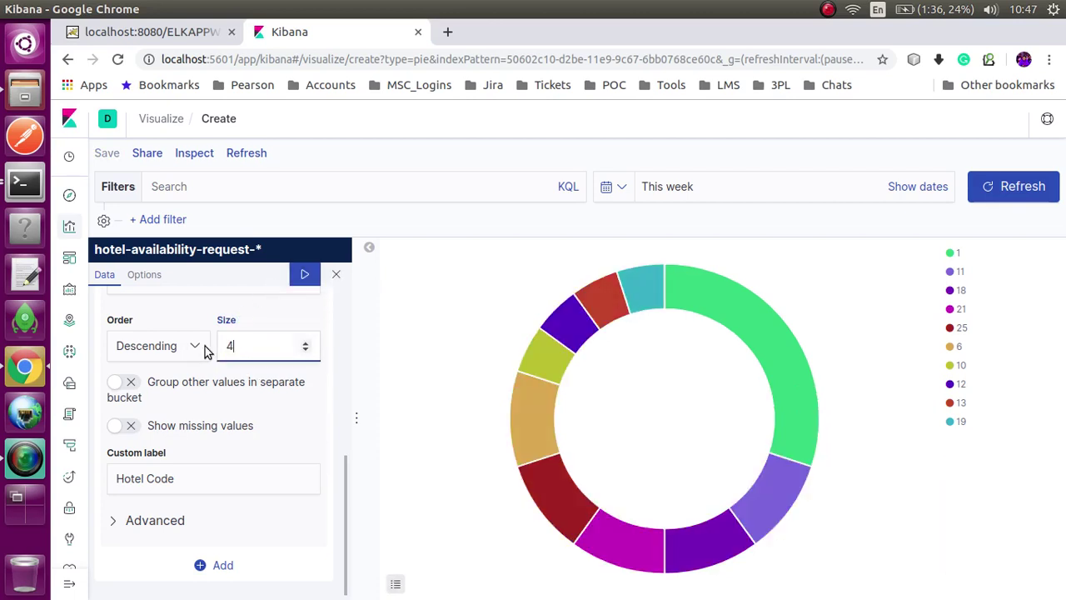
pyautogui.click(302, 275)
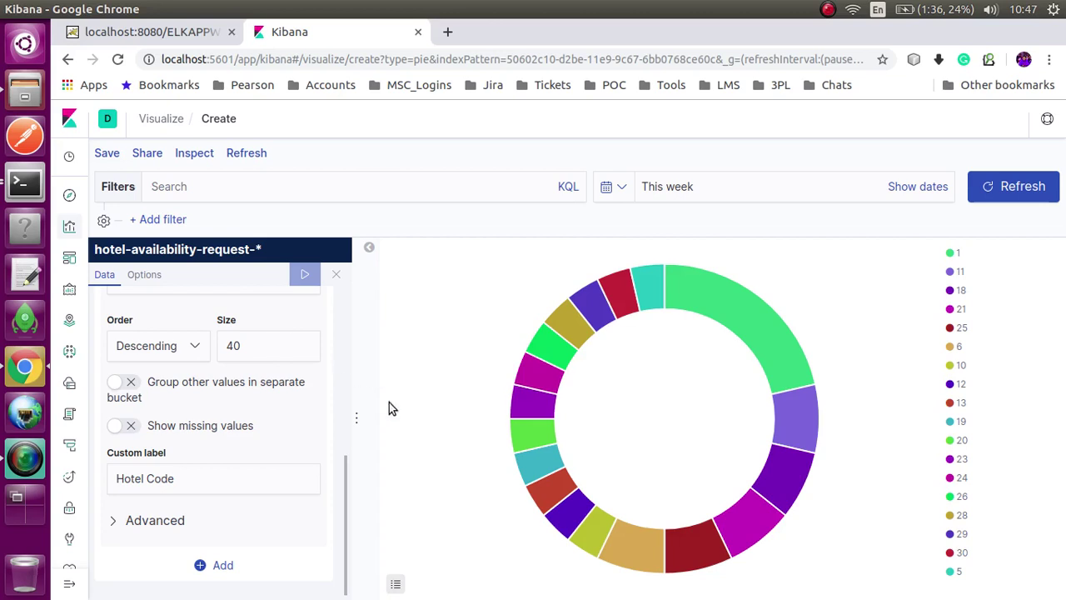
# Save the Hotel Code donut chart with the title 'Booking Count vs Hotel'.
pyautogui.click(109, 155)
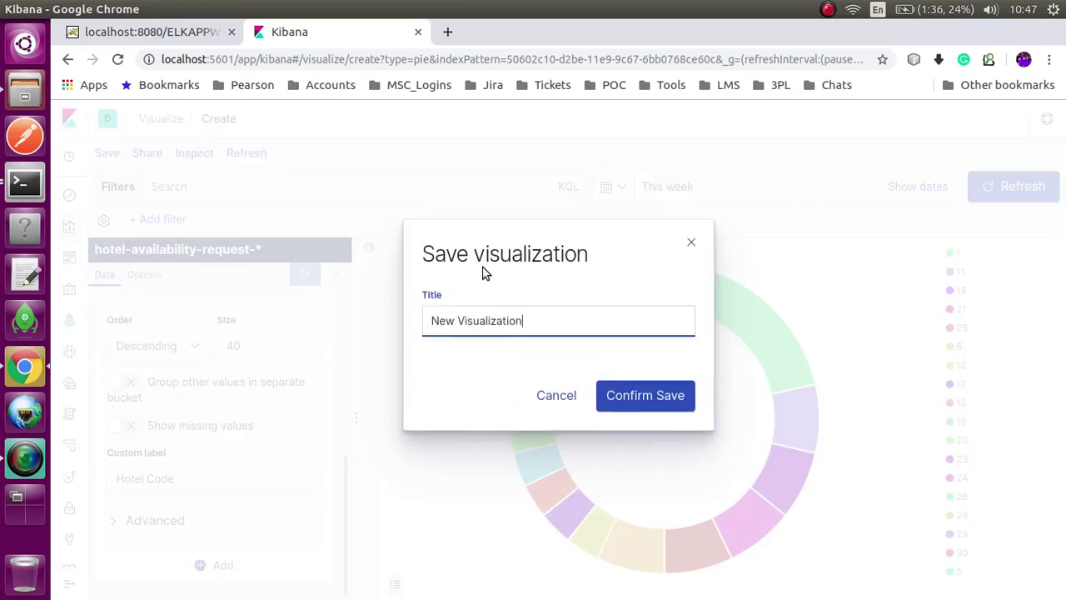
pyautogui.moveTo(541, 326); pyautogui.dragTo(402, 323)
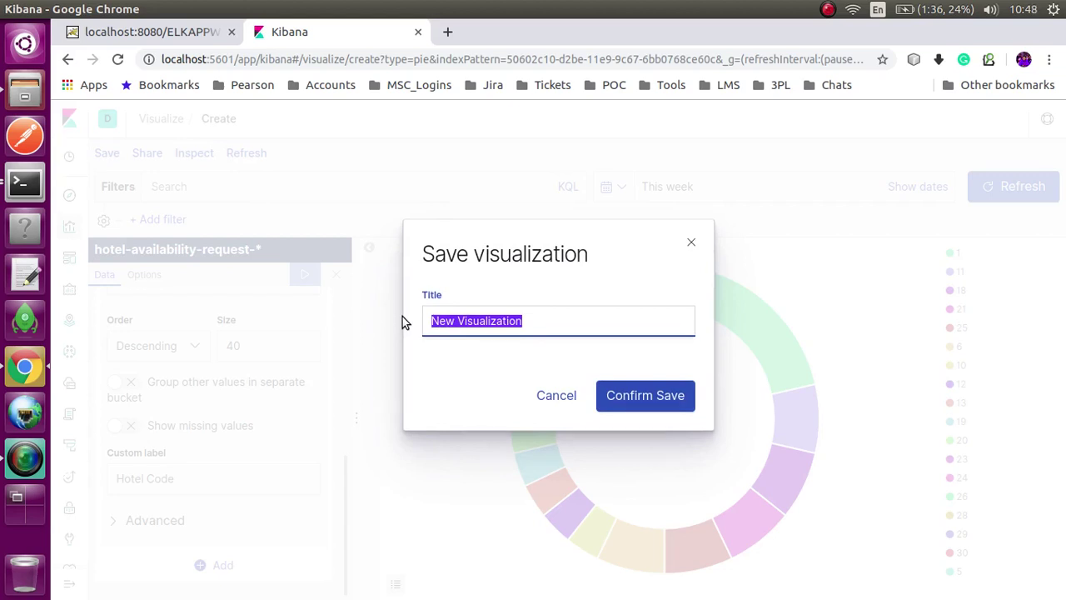
pyautogui.write('Booking ')
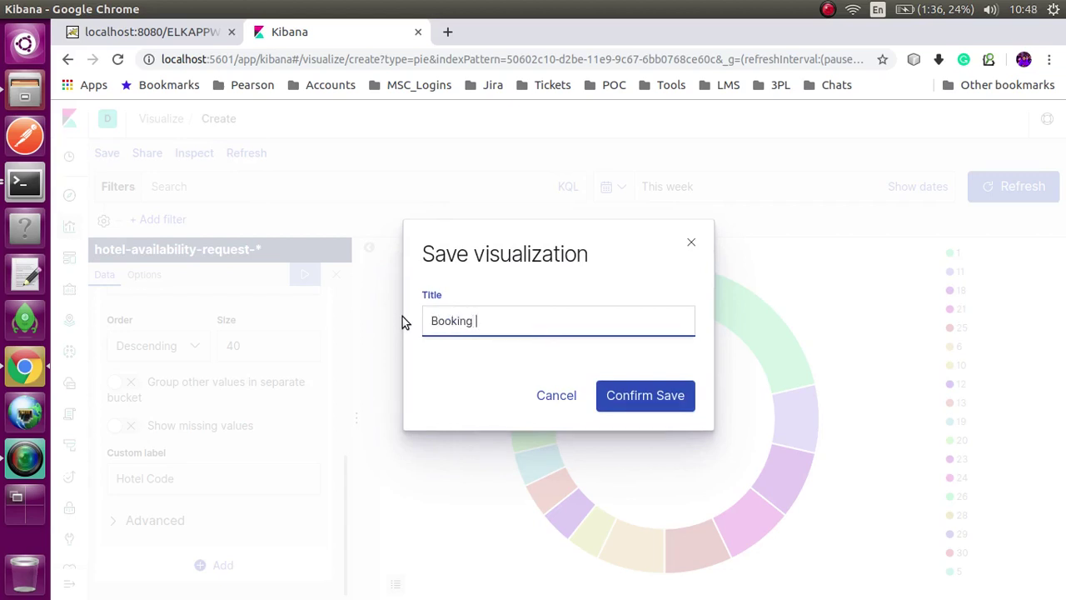
pyautogui.write('Count vs Hotel')
pyautogui.click(673, 401)
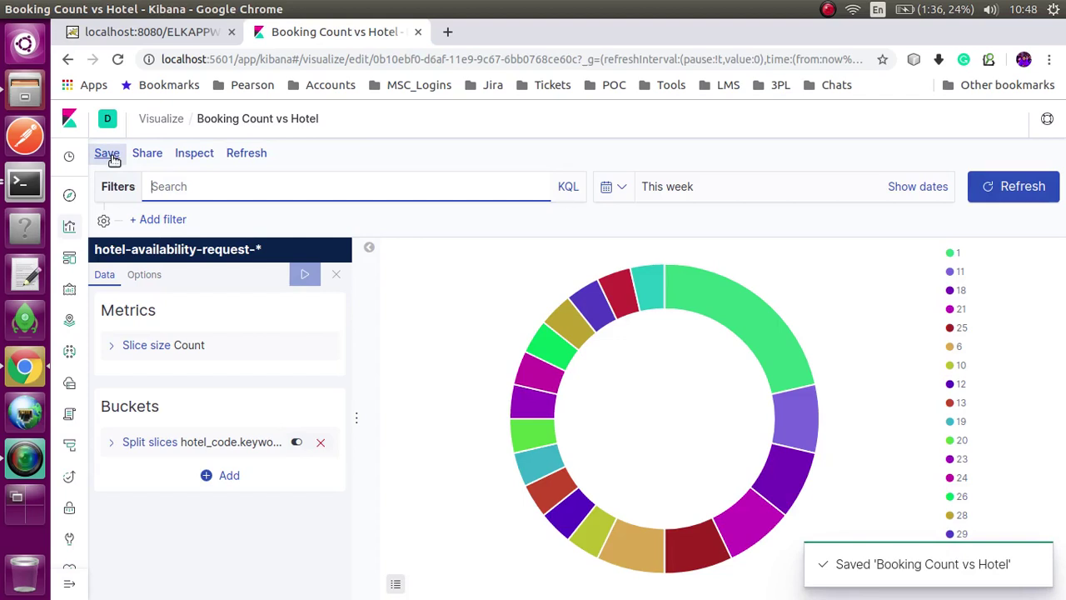
# From the visualization list, create a Horizontal Bar chart on hotel-availability-request-*.
pyautogui.click(161, 121)
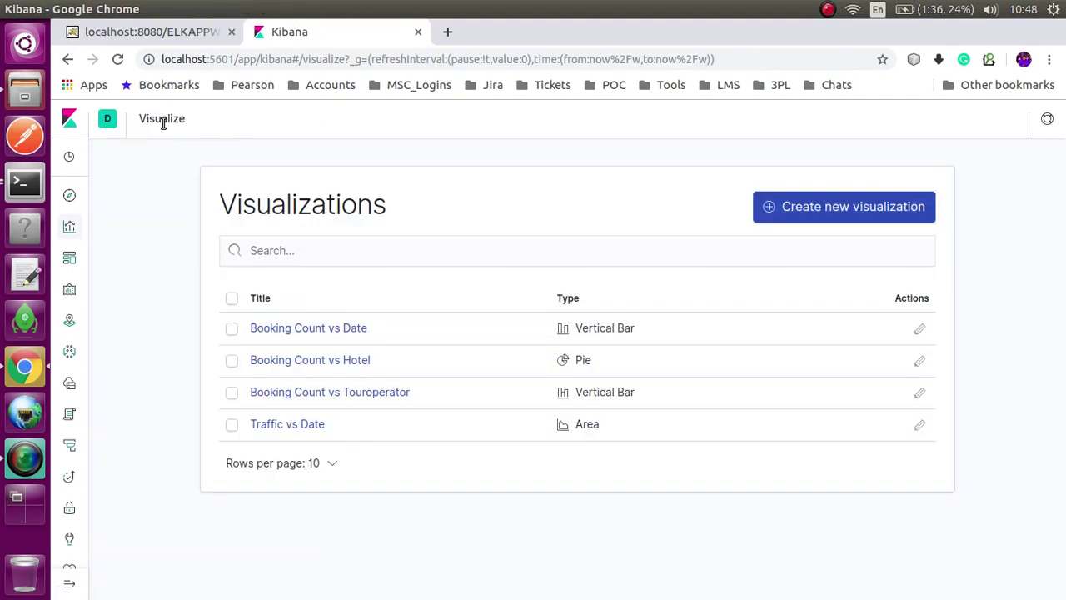
pyautogui.click(806, 212)
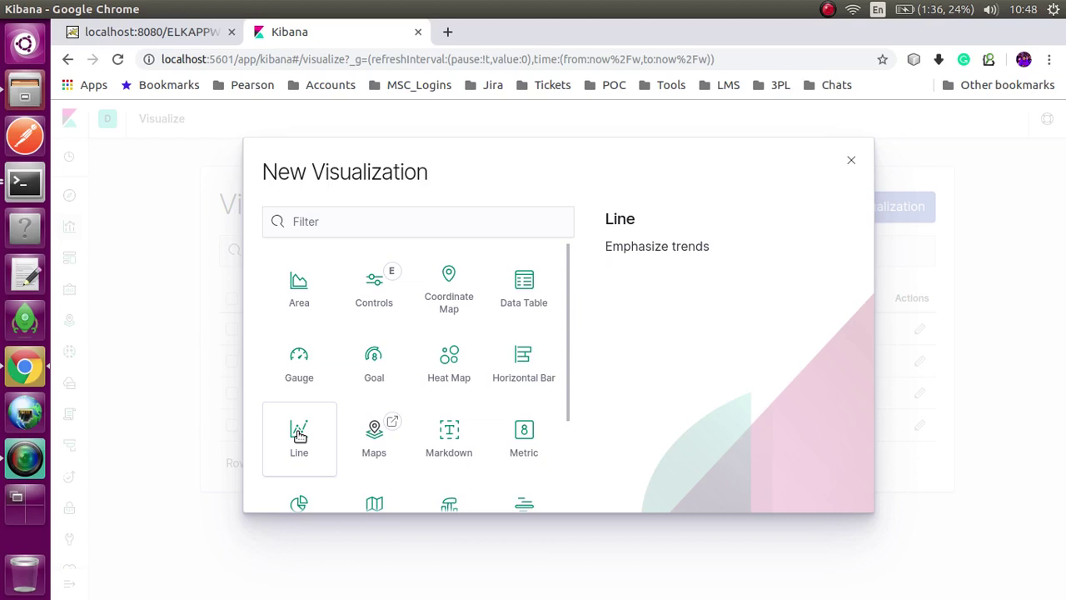
pyautogui.click(516, 360)
pyautogui.click(421, 220)
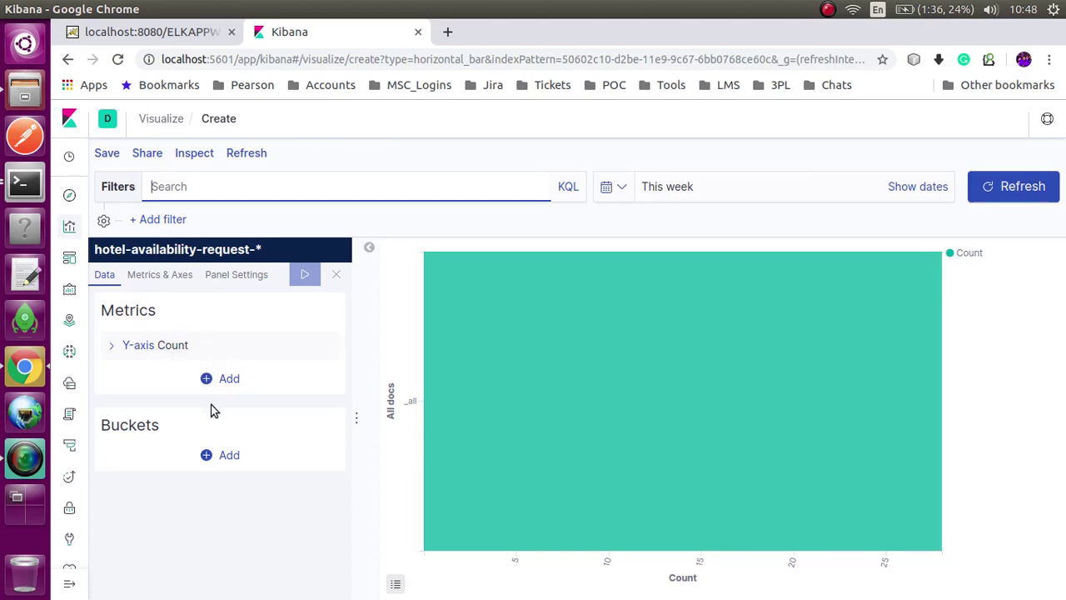
# Add an X-axis bucket and a second Y-axis metric to the horizontal bar chart.
pyautogui.click(230, 454)
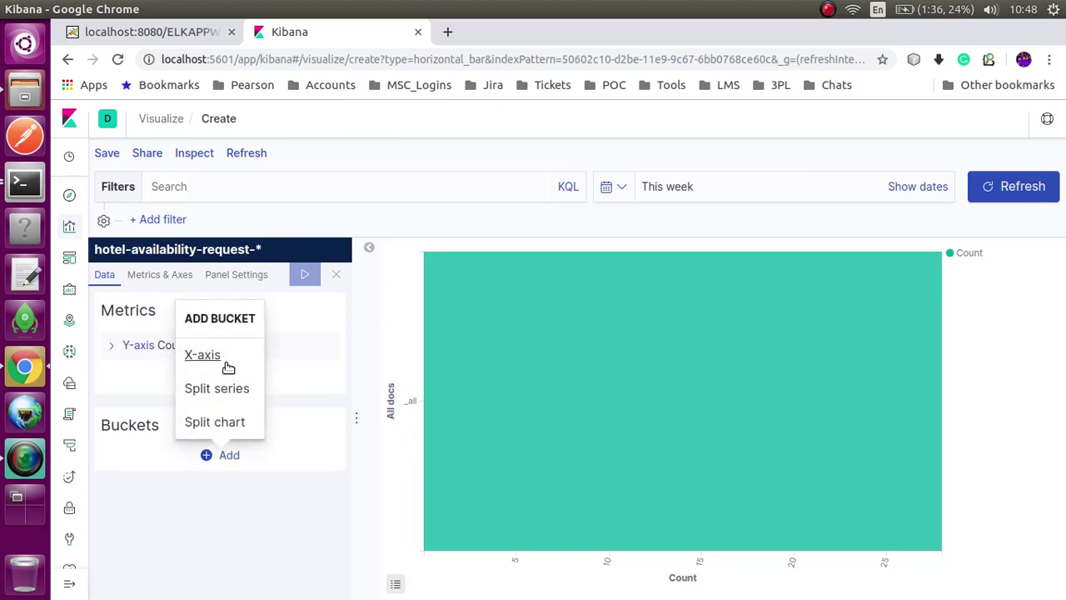
pyautogui.click(223, 360)
pyautogui.click(220, 379)
pyautogui.click(204, 450)
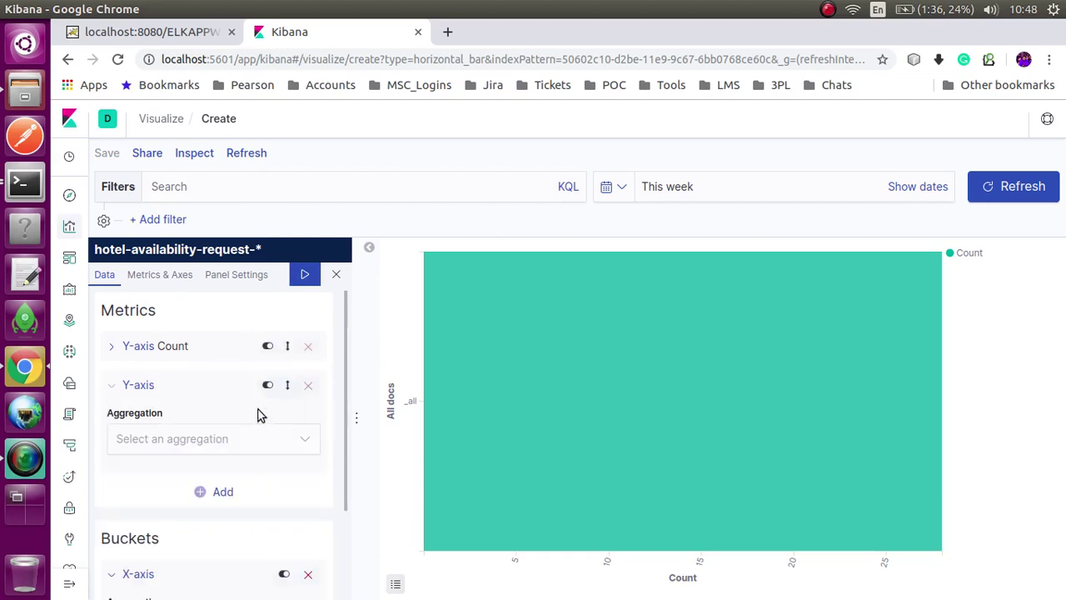
# Delete the original Y-axis Count and set the new metric's aggregation to Count.
pyautogui.click(308, 345)
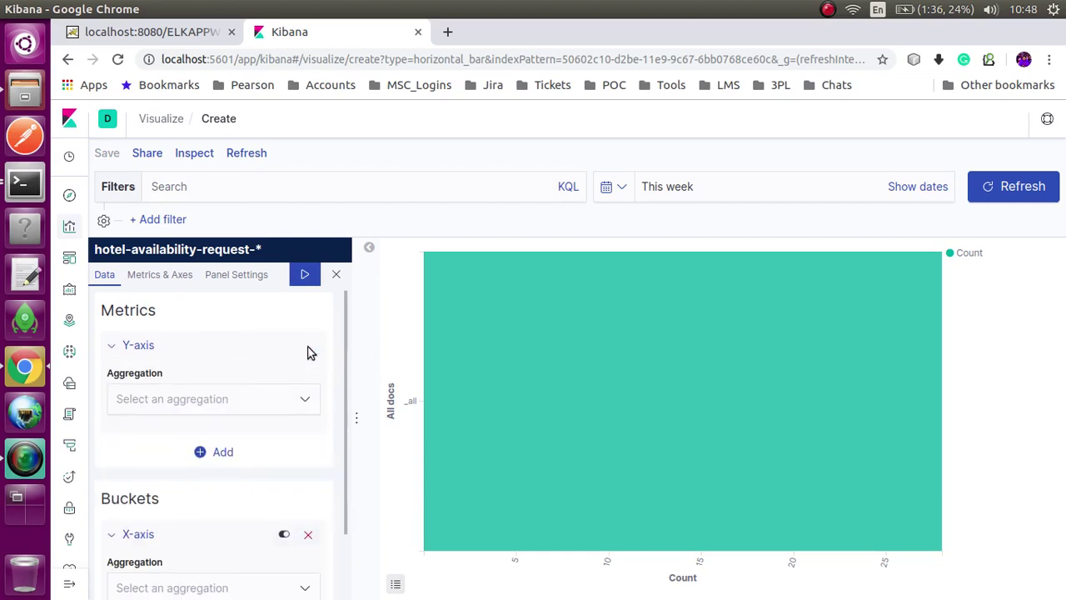
pyautogui.click(278, 408)
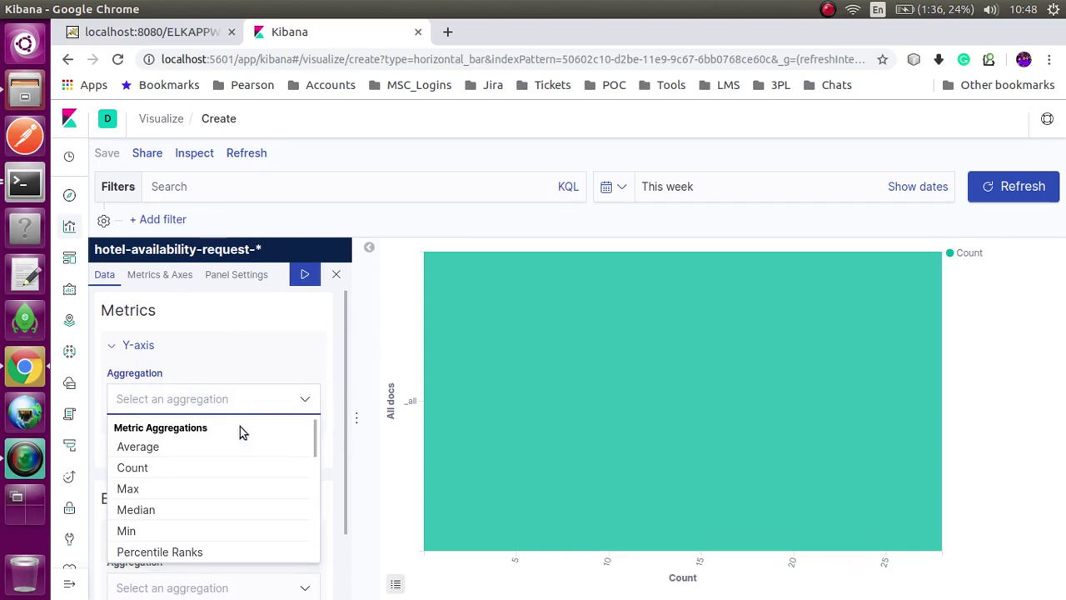
pyautogui.scroll(-2, 182, 513)
pyautogui.scroll(-1, 182, 515)
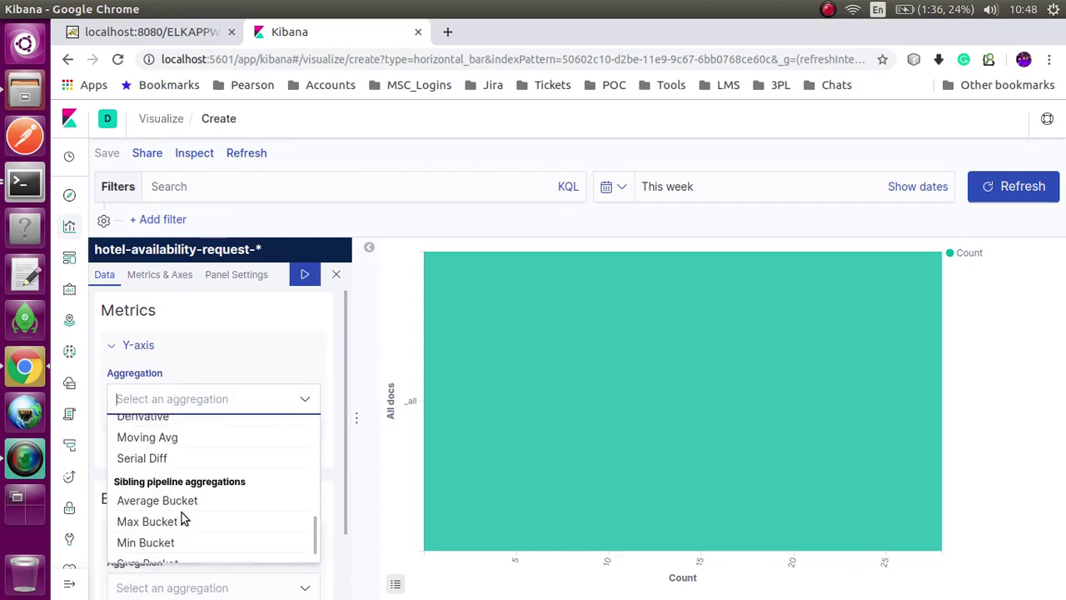
pyautogui.scroll(5, 185, 518)
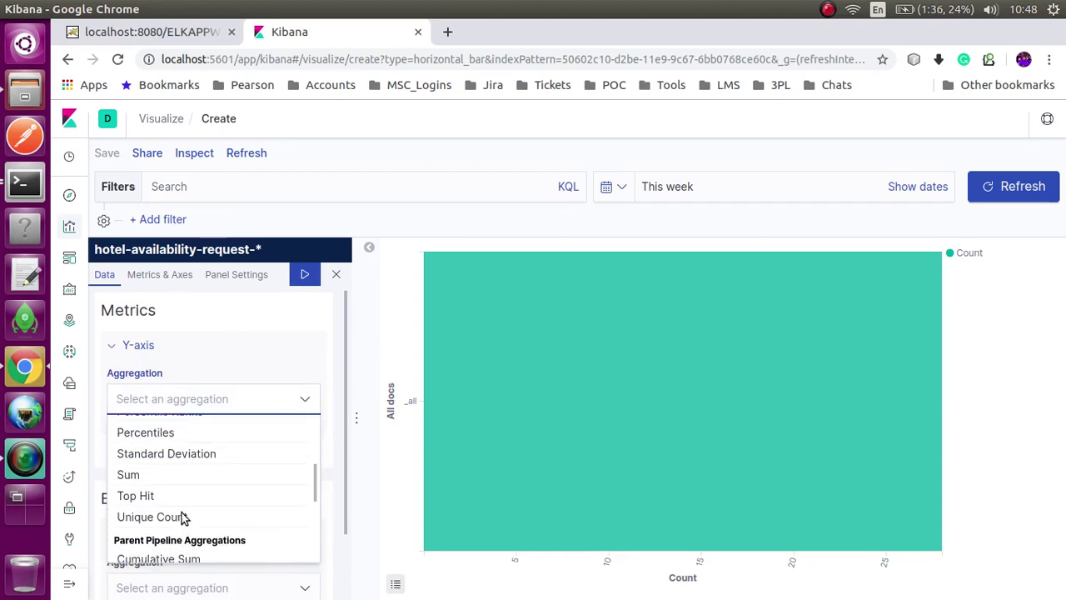
pyautogui.scroll(2, 185, 518)
pyautogui.scroll(2, 184, 516)
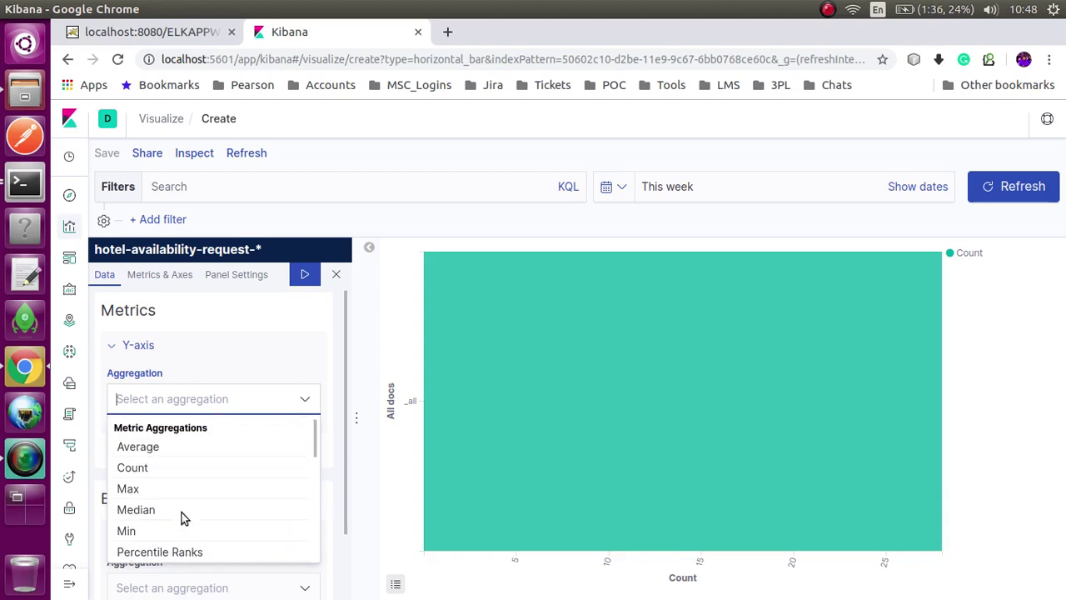
pyautogui.click(142, 471)
pyautogui.click(202, 461)
pyautogui.scroll(-3, 202, 461)
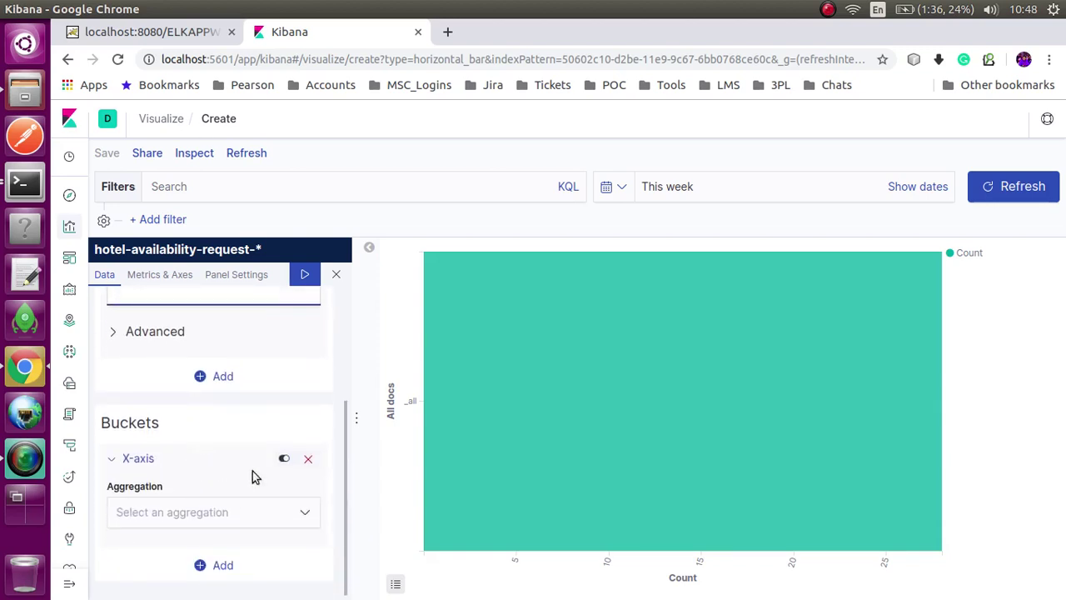
# Bucket the X-axis by Terms on country_code.keyword and apply.
pyautogui.click(264, 517)
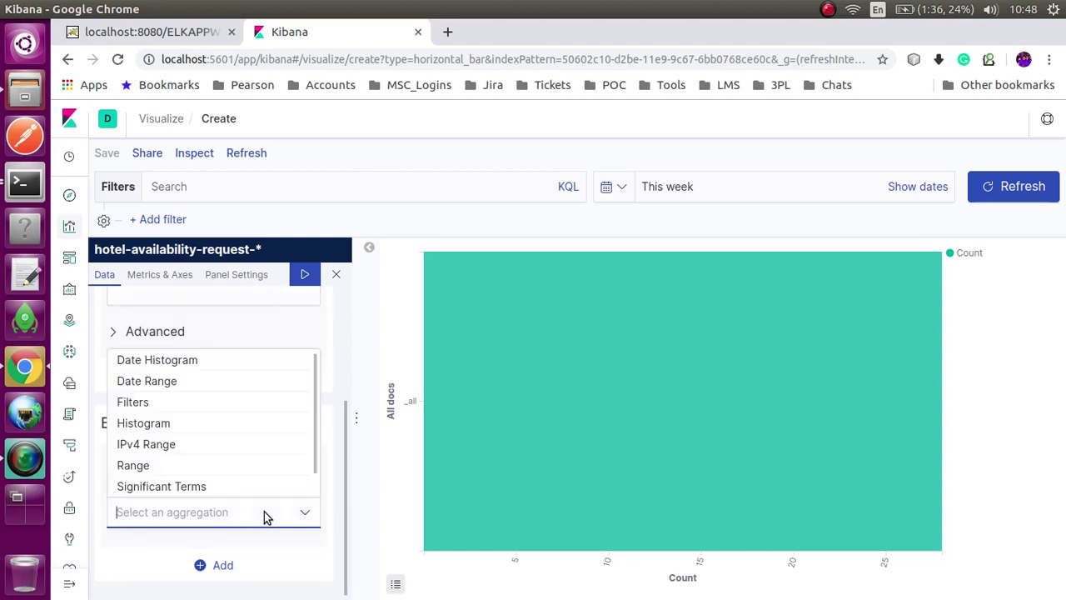
pyautogui.scroll(-1, 210, 440)
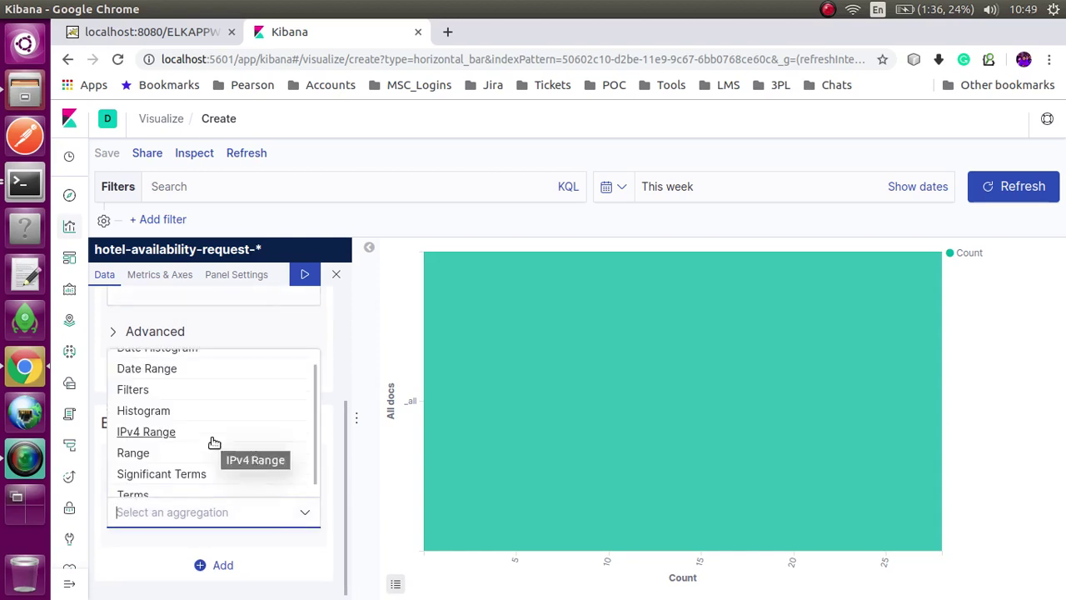
pyautogui.click(129, 487)
pyautogui.scroll(-3, 209, 529)
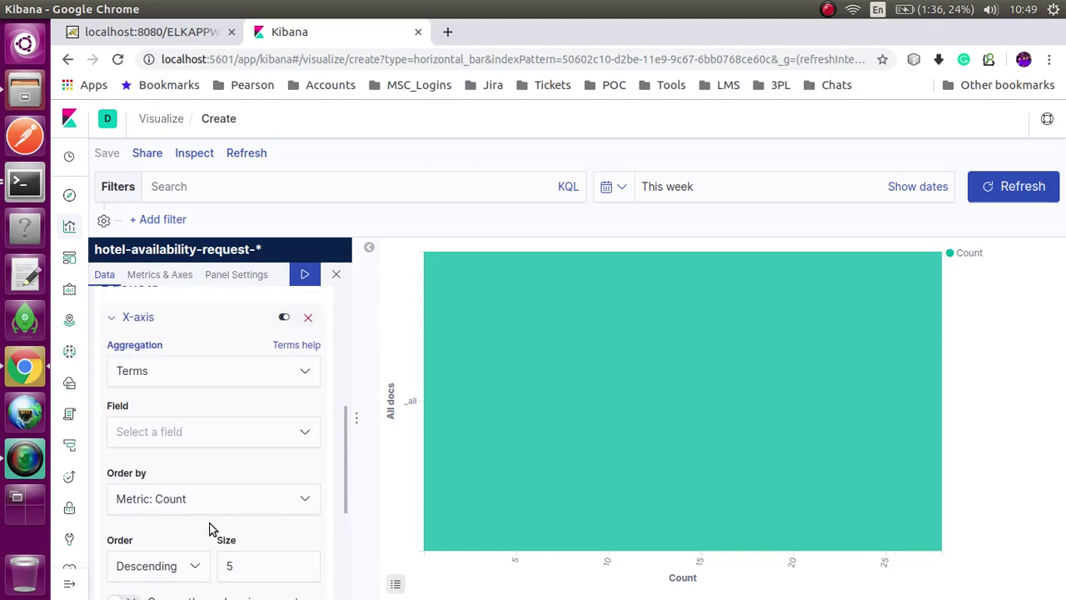
pyautogui.click(232, 442)
pyautogui.scroll(-8, 213, 367)
pyautogui.click(185, 354)
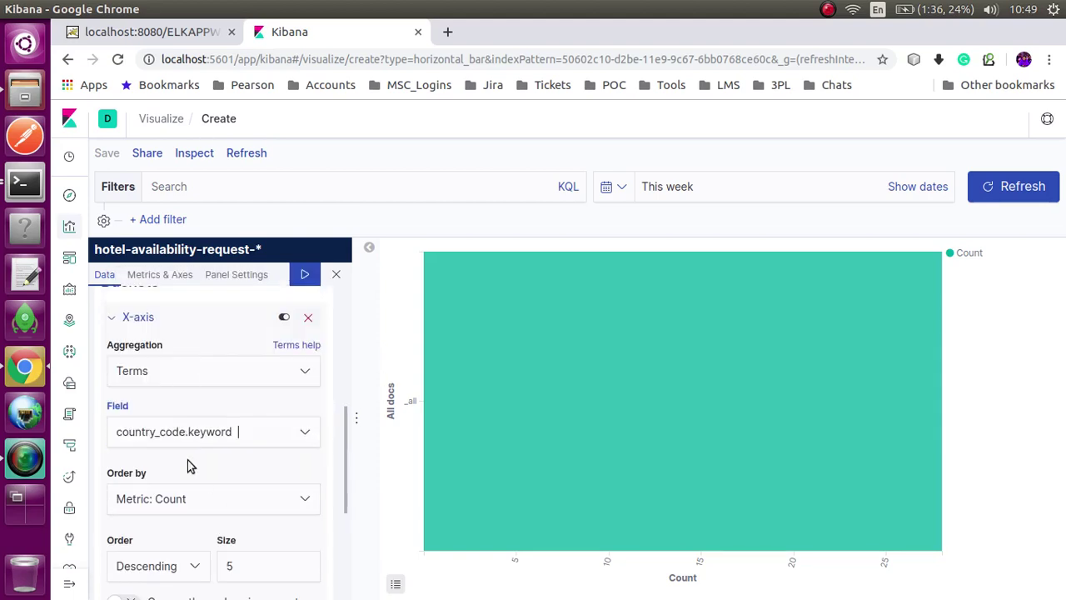
pyautogui.click(304, 269)
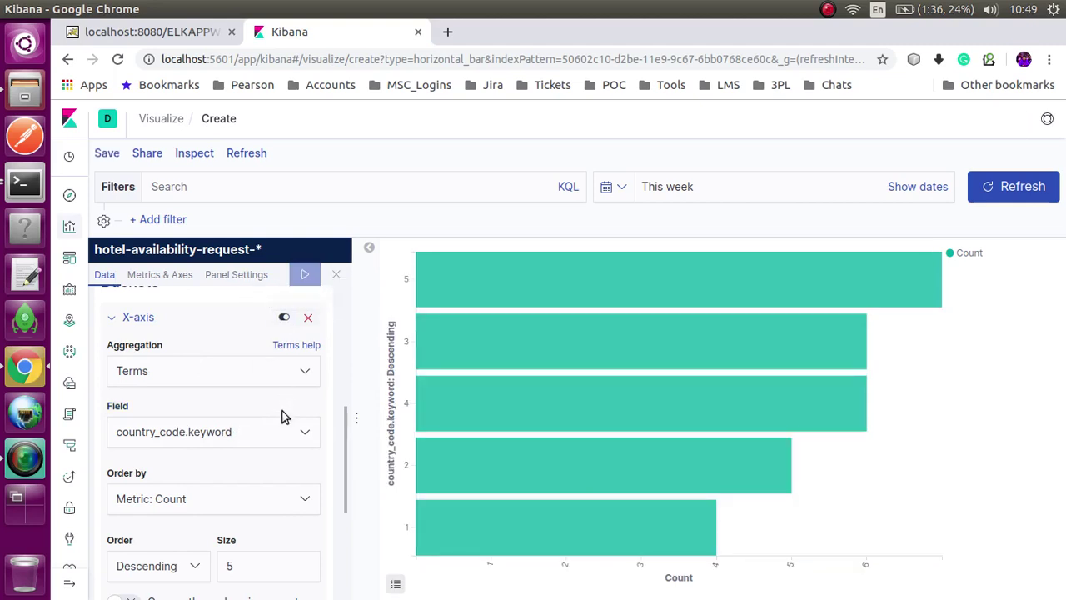
# Try X-axis sizes of 6 and 3, then retype 5.
pyautogui.scroll(-3, 281, 417)
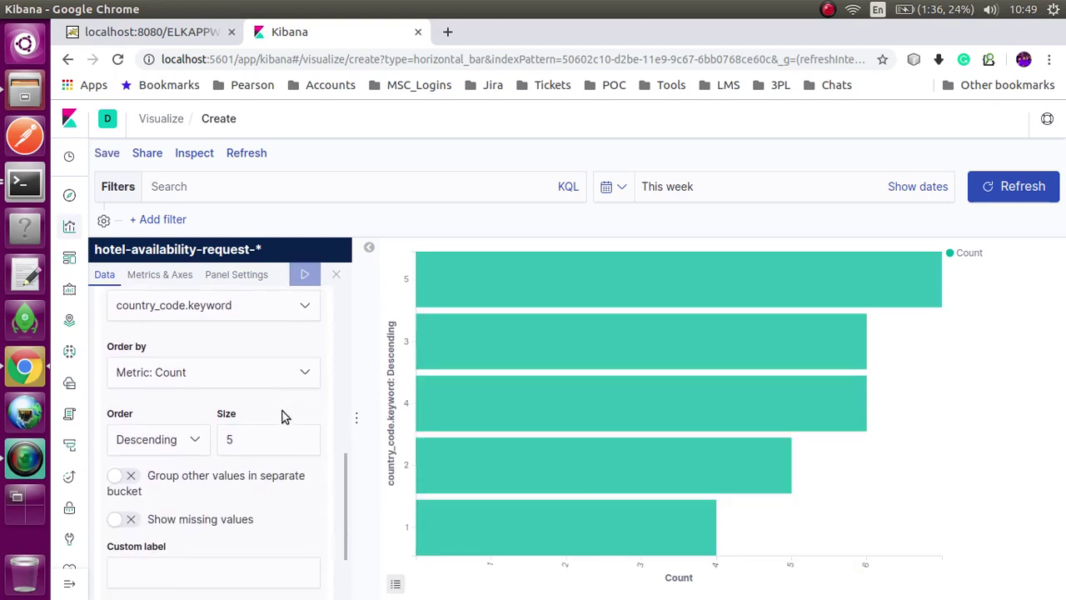
pyautogui.moveTo(272, 434); pyautogui.dragTo(208, 440)
pyautogui.write('6')
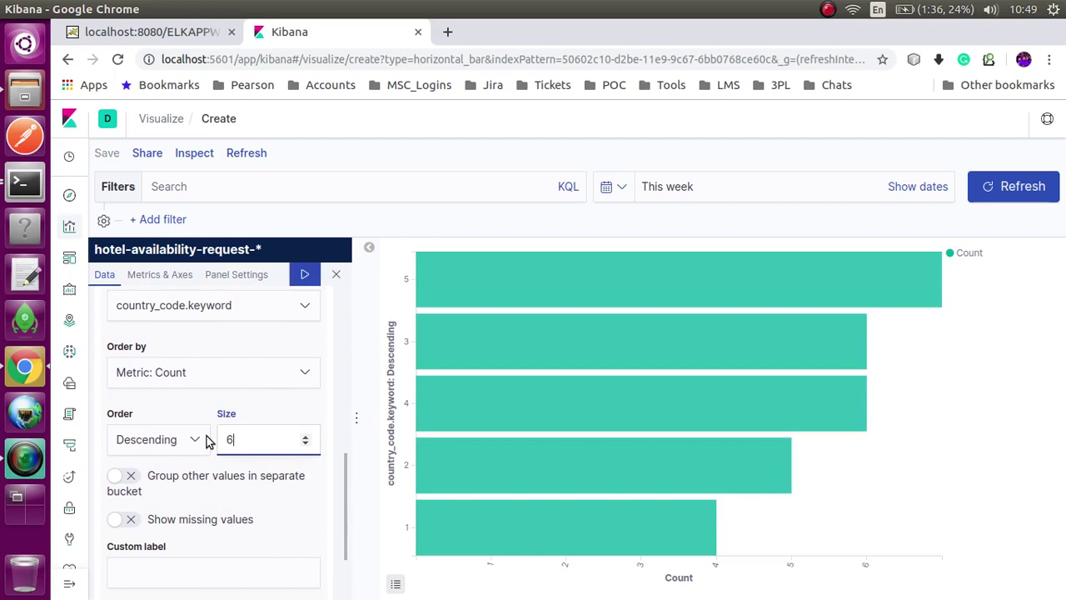
pyautogui.click(305, 273)
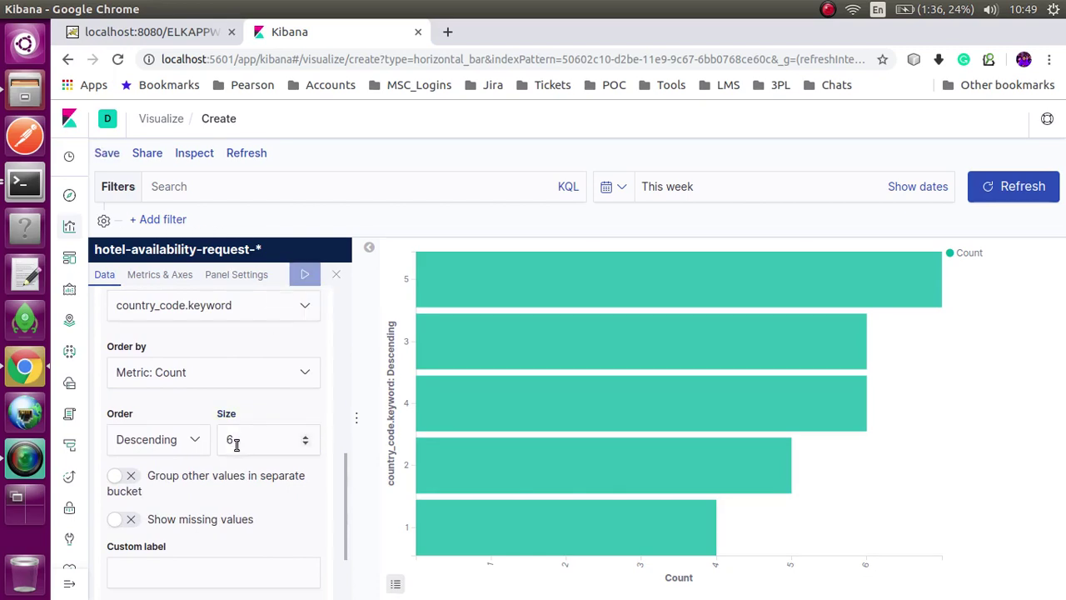
pyautogui.moveTo(234, 442); pyautogui.dragTo(209, 440)
pyautogui.write('3')
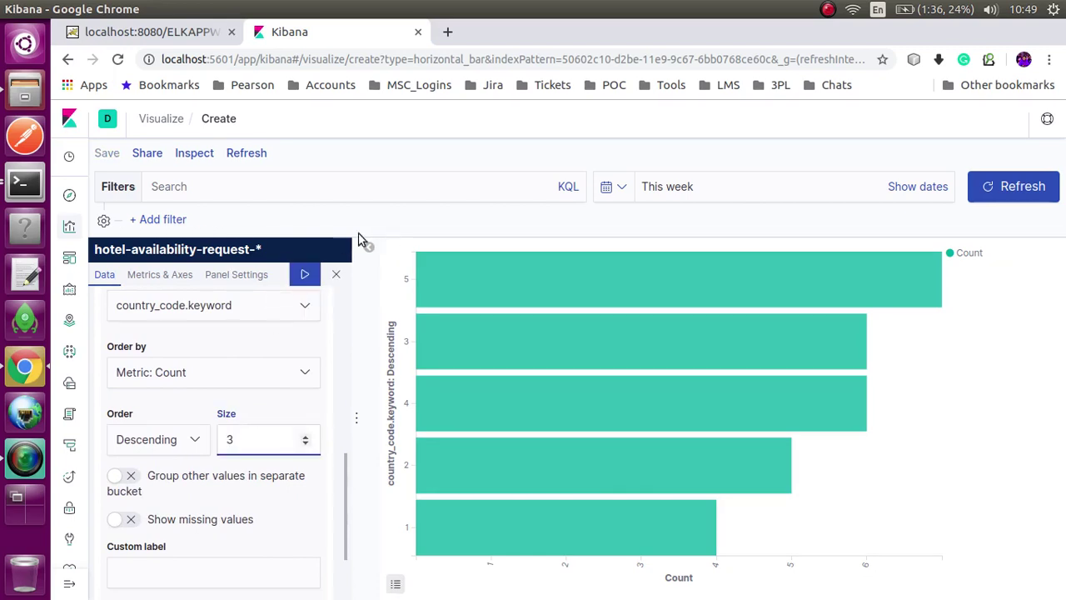
pyautogui.click(305, 274)
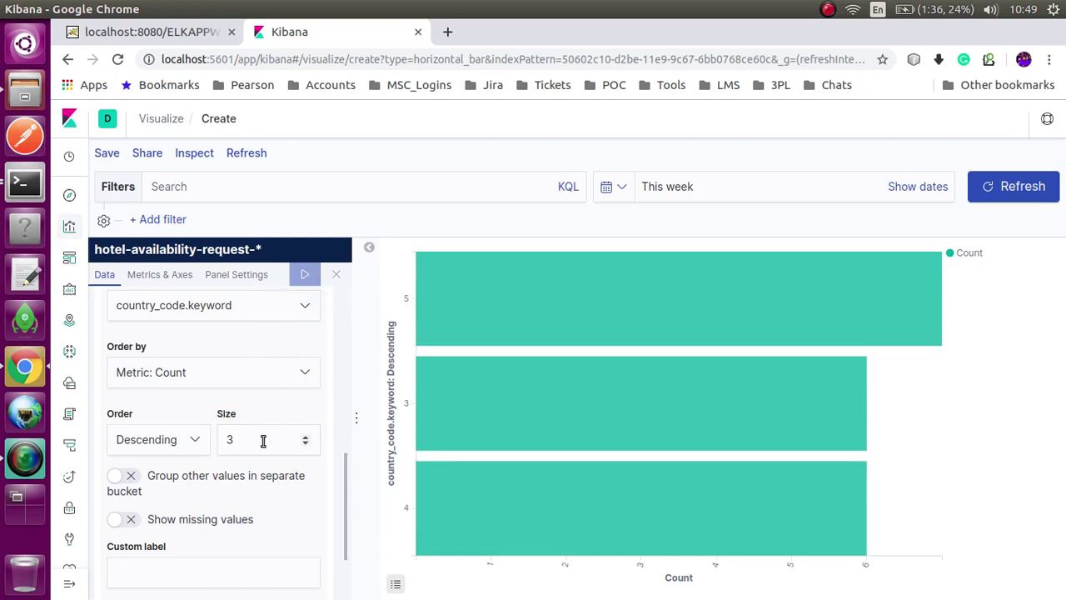
pyautogui.moveTo(264, 440); pyautogui.dragTo(215, 444)
pyautogui.write('5')
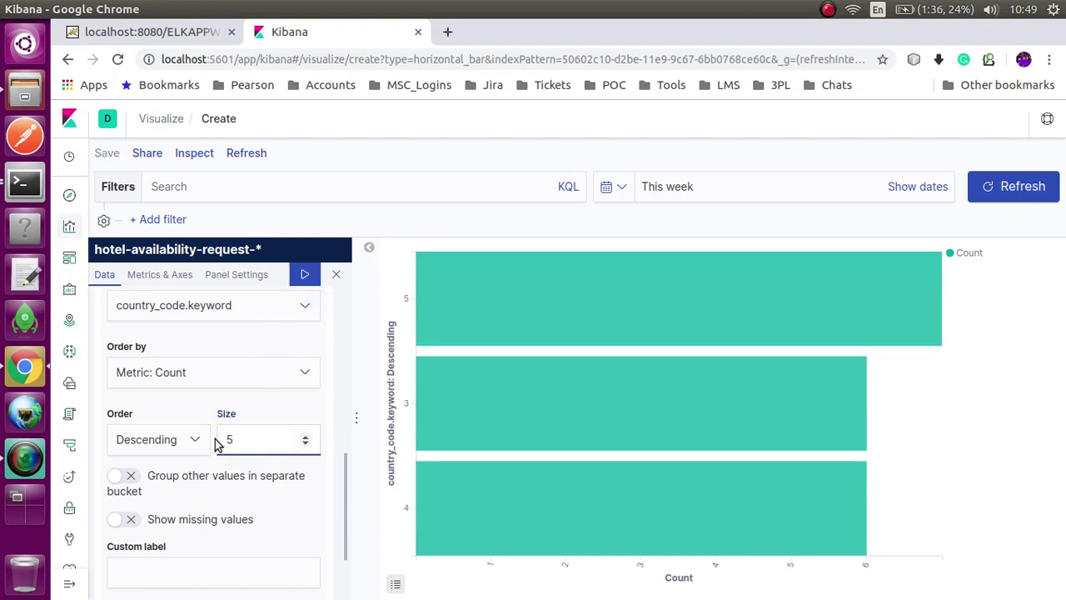
# Apply the size of 5 and colour the Count bars yellow.
pyautogui.click(305, 274)
pyautogui.click(966, 253)
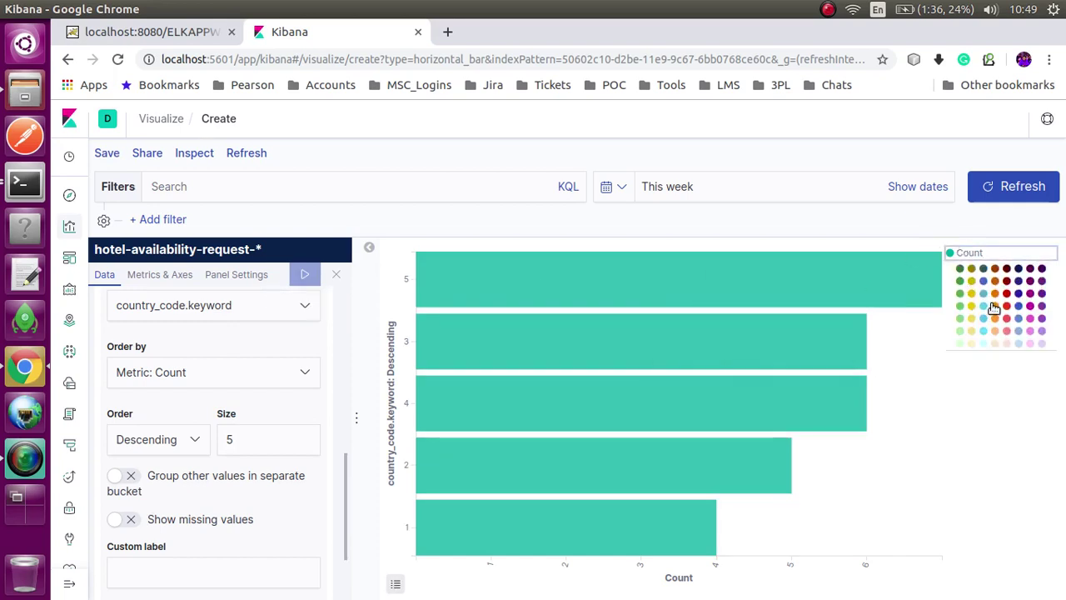
pyautogui.click(973, 307)
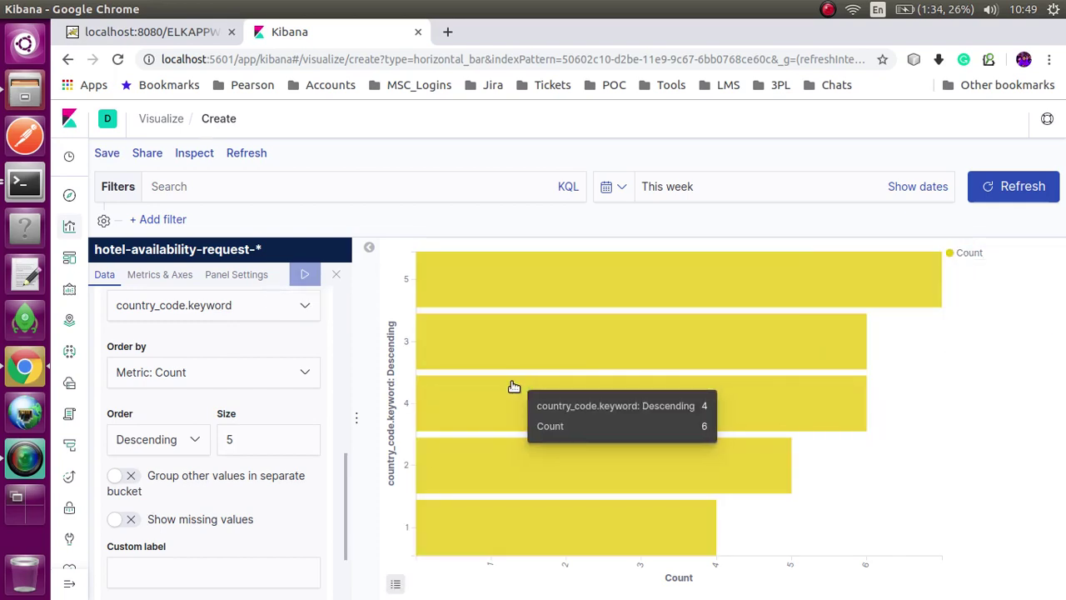
pyautogui.scroll(2, 223, 374)
pyautogui.scroll(-2, 223, 374)
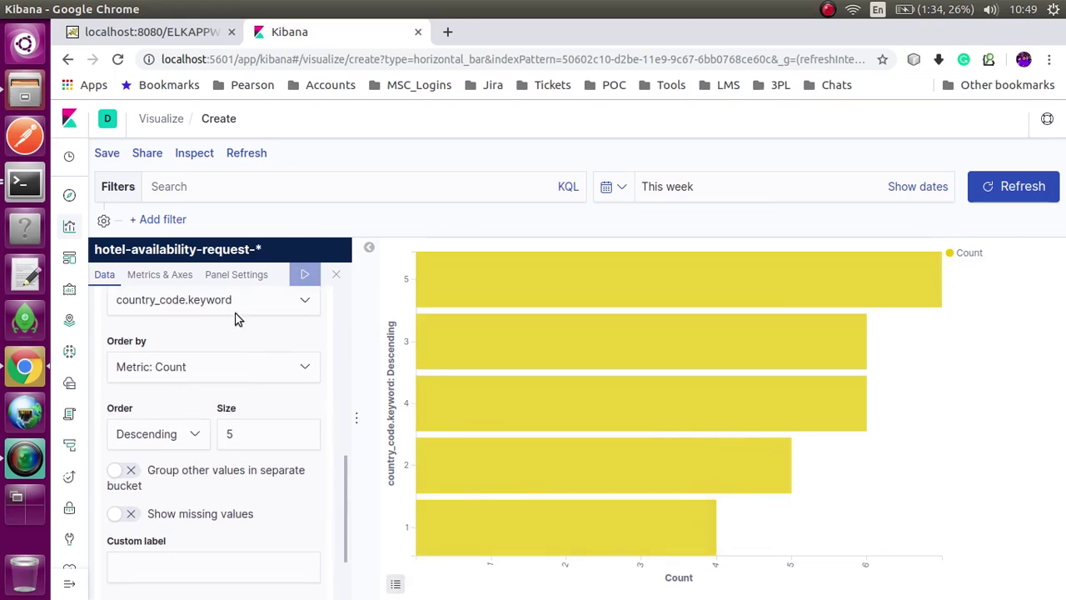
pyautogui.scroll(-2, 182, 412)
# Label the country axis 'Country Code' and apply.
pyautogui.click(154, 478)
pyautogui.write('Country Code')
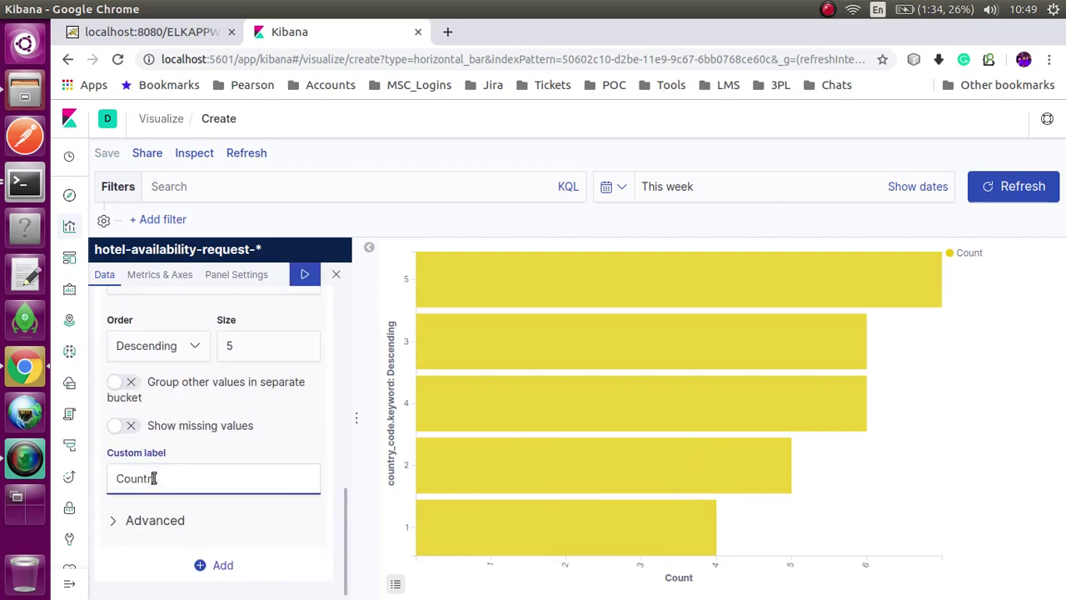
pyautogui.click(305, 282)
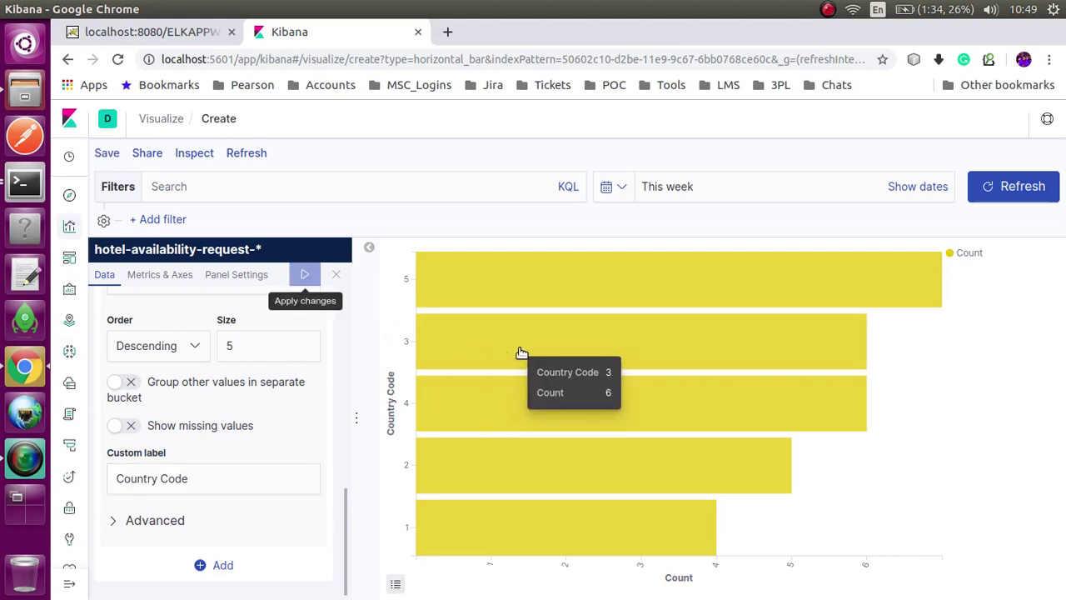
pyautogui.scroll(8, 202, 366)
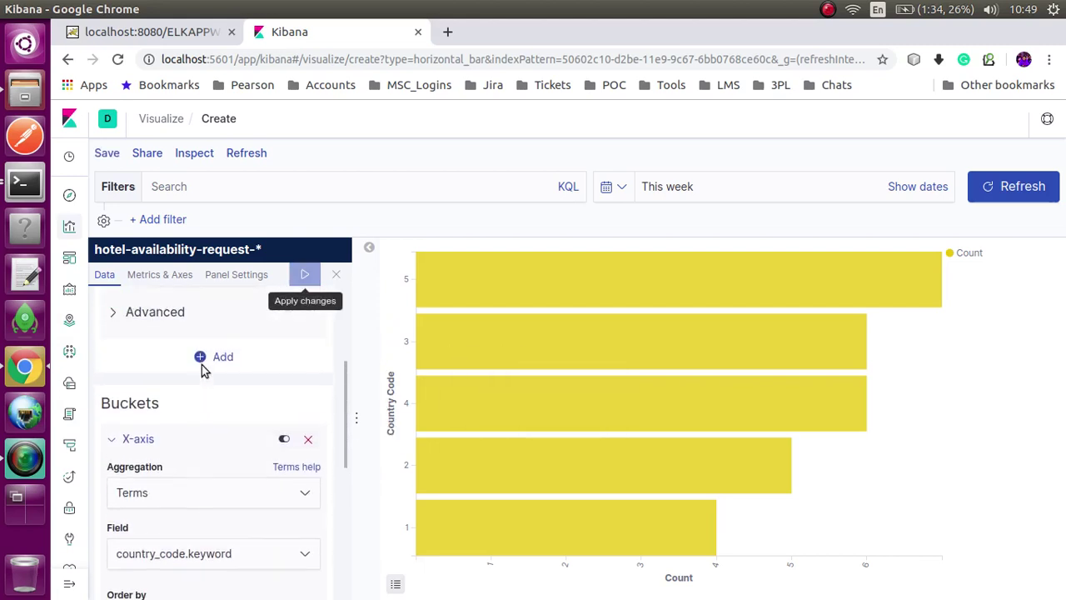
pyautogui.scroll(2, 202, 365)
# Label the count metric 'Booking Count', apply, and recolour the bars yellow.
pyautogui.click(178, 404)
pyautogui.write('Booking Count')
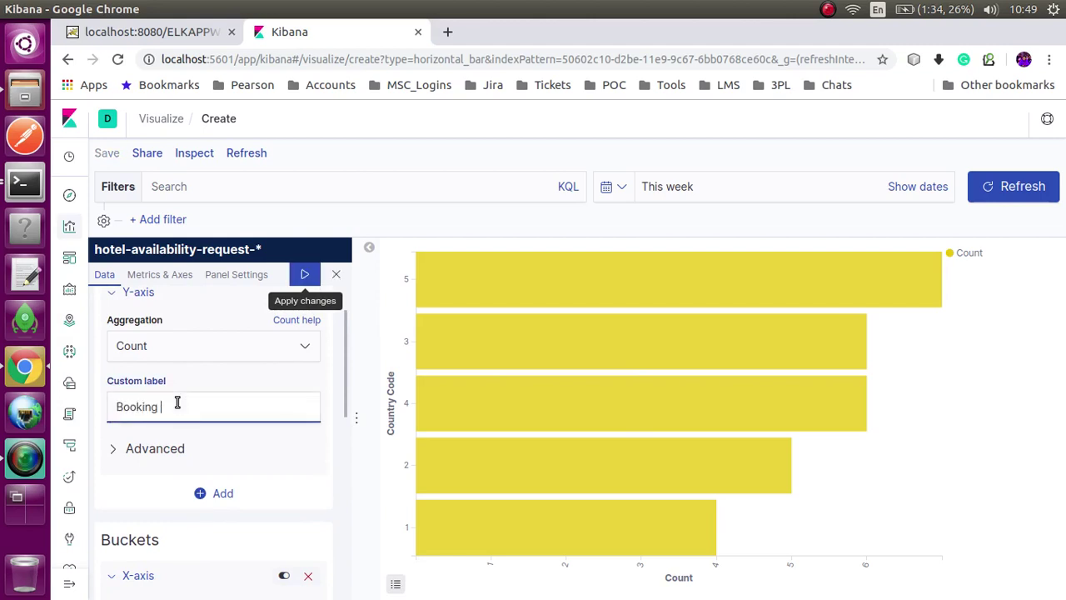
pyautogui.click(305, 274)
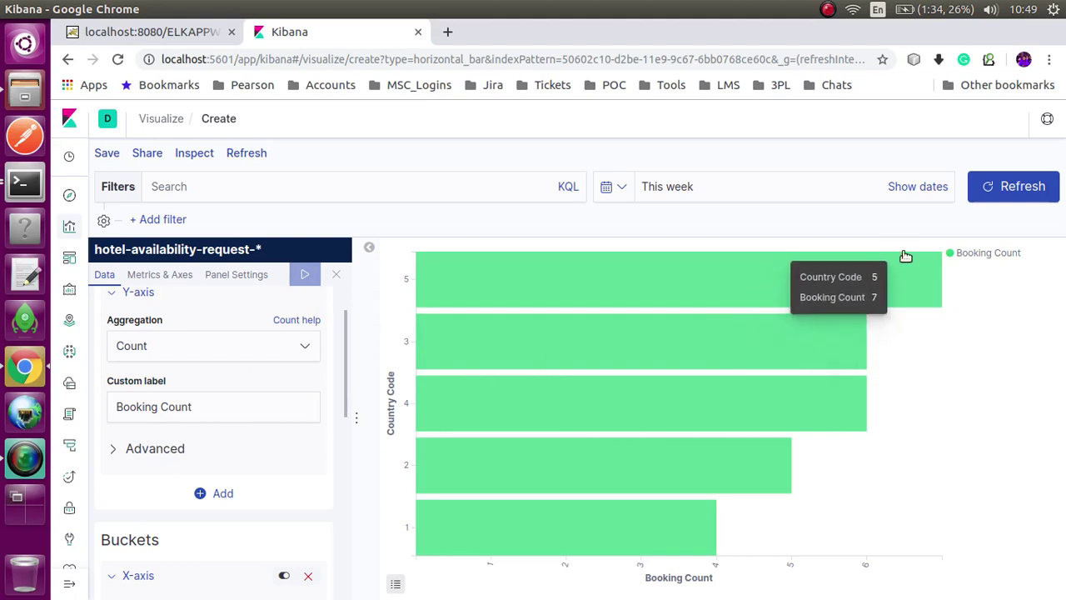
pyautogui.click(978, 252)
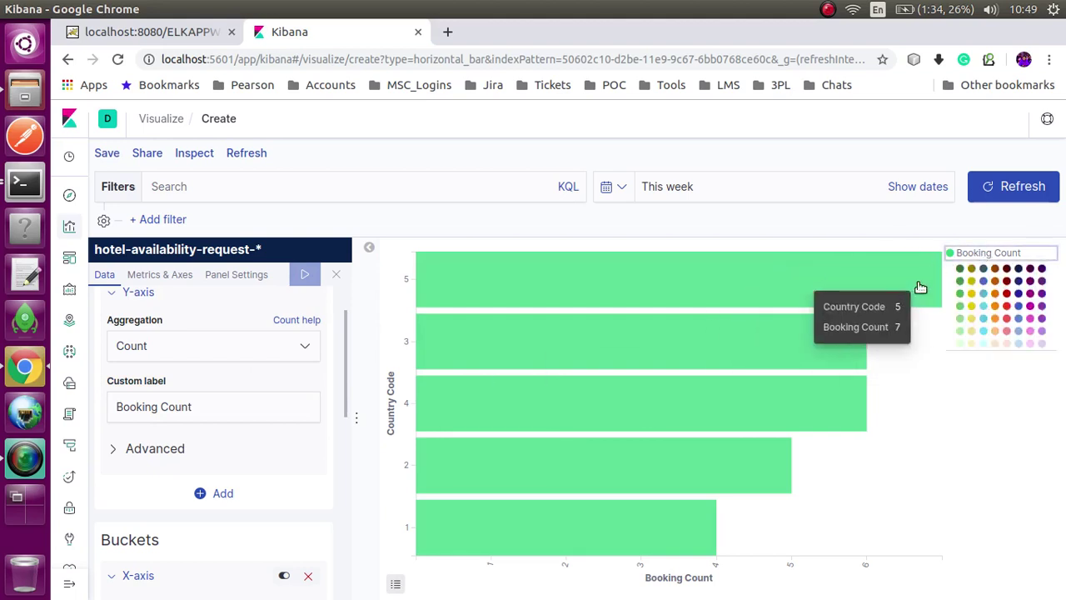
pyautogui.click(971, 293)
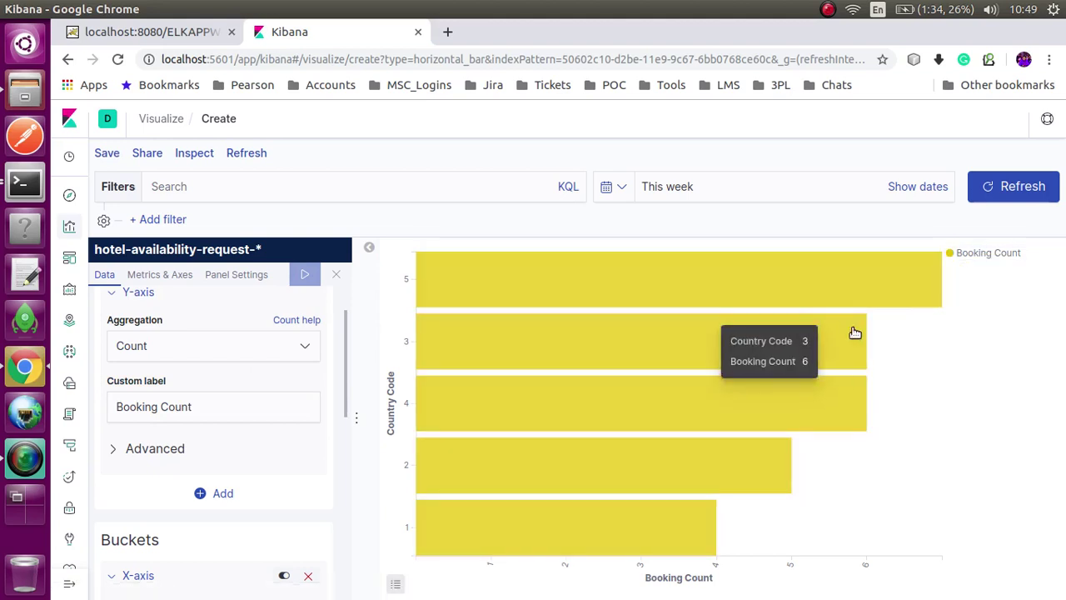
# Save the horizontal bar chart titled 'Booking Count vs Country Code'.
pyautogui.click(107, 155)
pyautogui.moveTo(553, 317); pyautogui.dragTo(330, 320)
pyautogui.write('B')
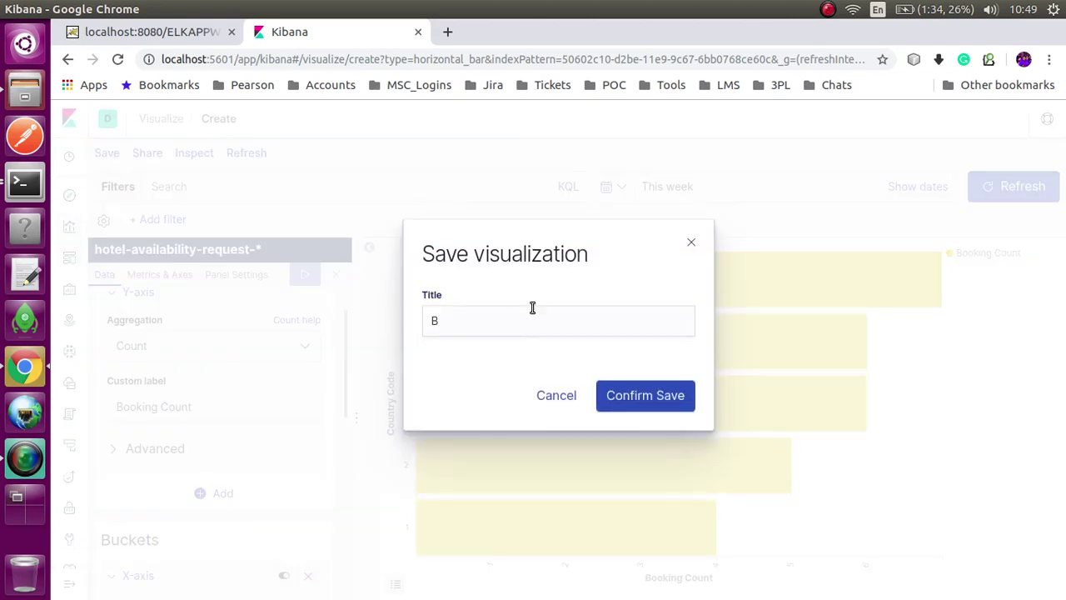
pyautogui.click(531, 321)
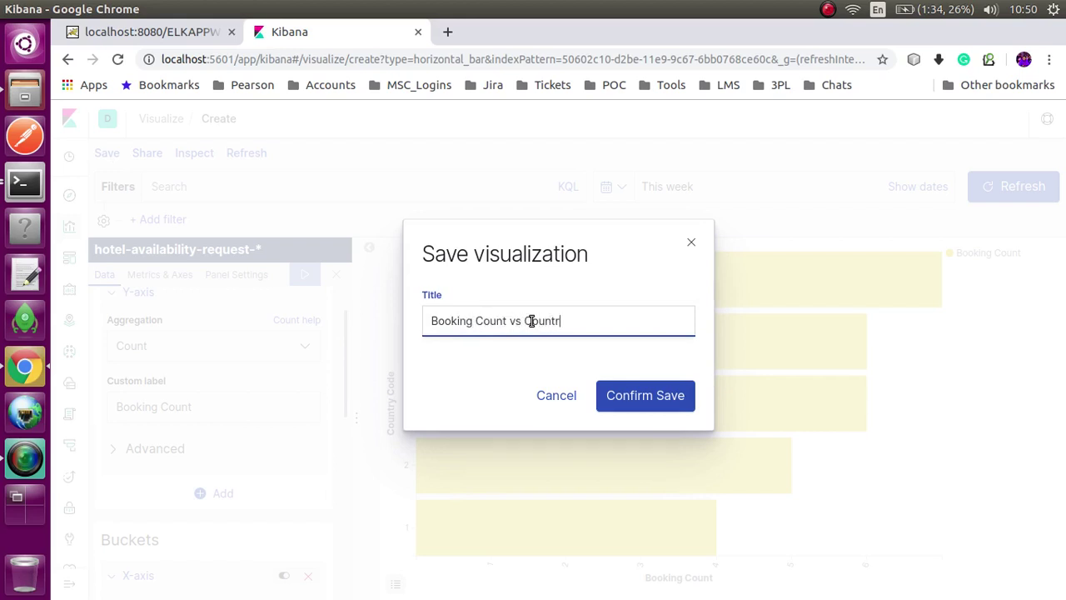
pyautogui.click(628, 390)
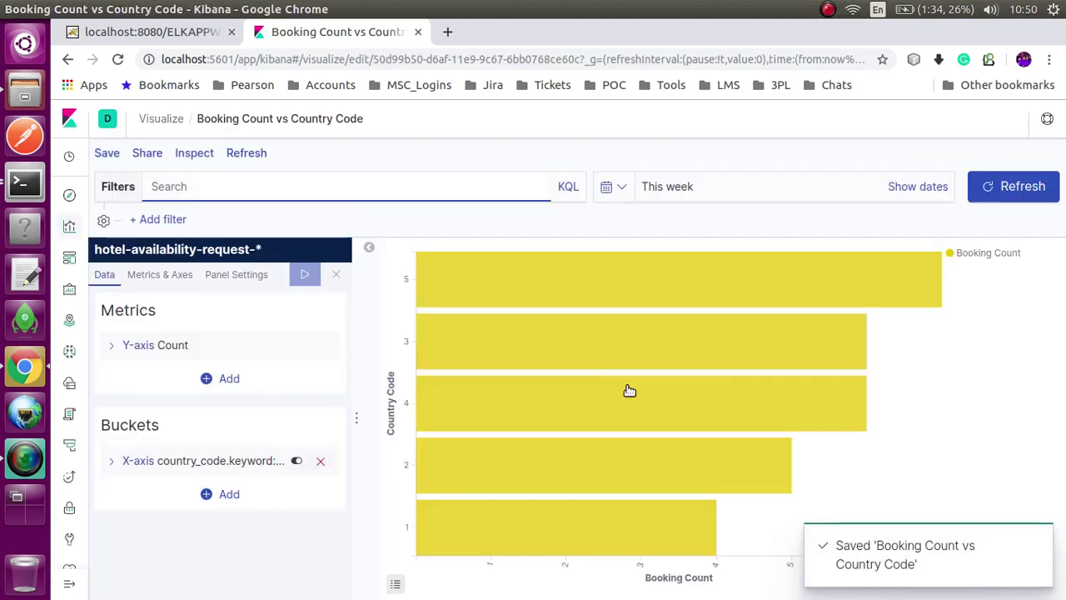
# Create a dashboard with Booking Count vs Country Code, Date, Hotel, Touroperator, and Traffic vs Date panels.
pyautogui.click(71, 260)
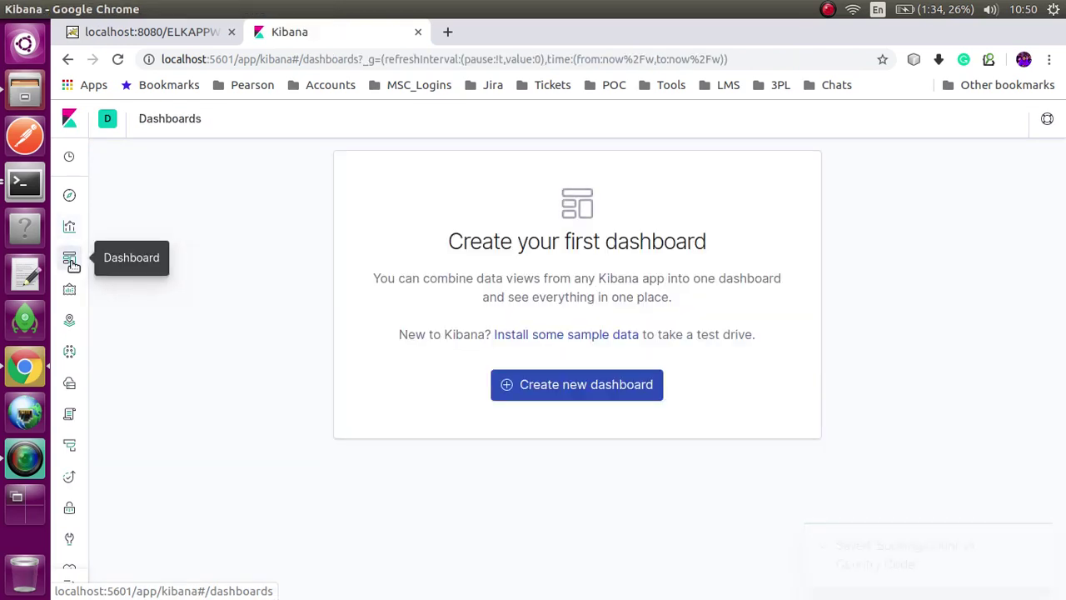
pyautogui.click(645, 384)
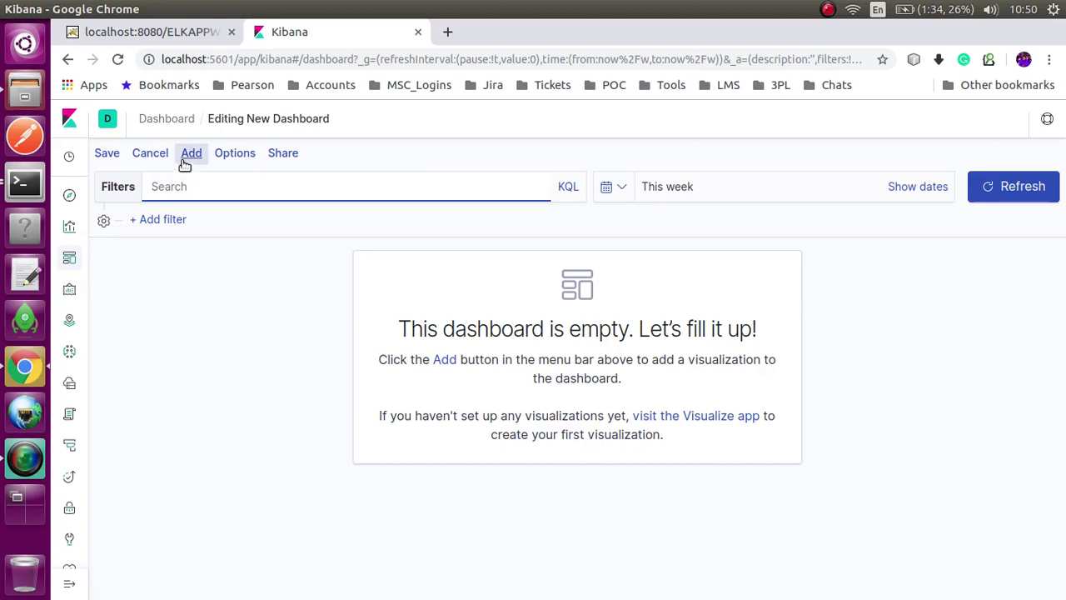
pyautogui.click(191, 156)
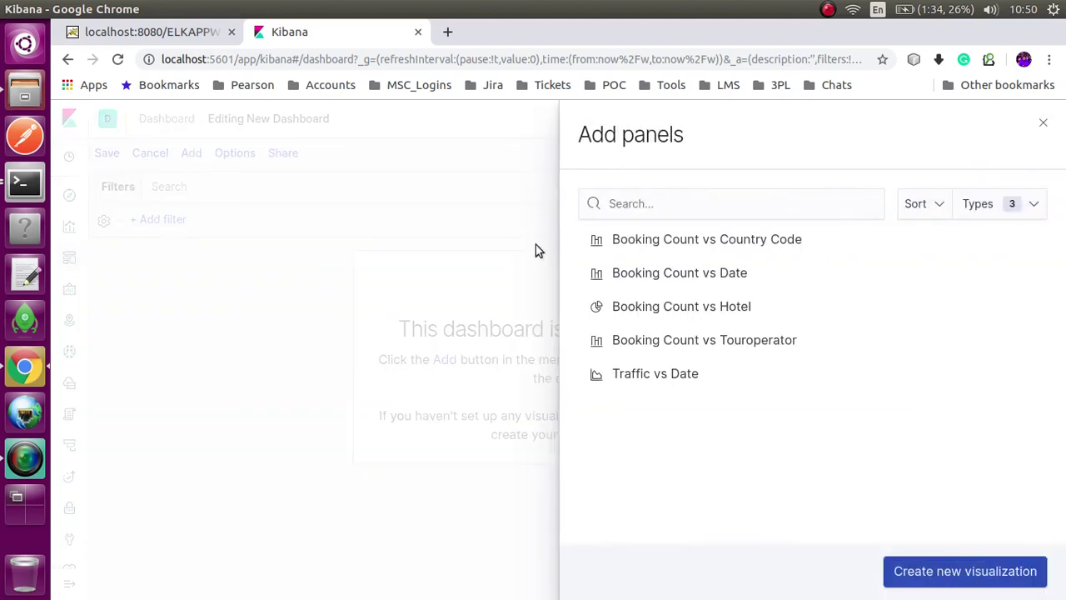
pyautogui.click(667, 241)
pyautogui.click(664, 275)
pyautogui.click(659, 309)
pyautogui.click(659, 341)
pyautogui.click(657, 372)
pyautogui.click(1044, 125)
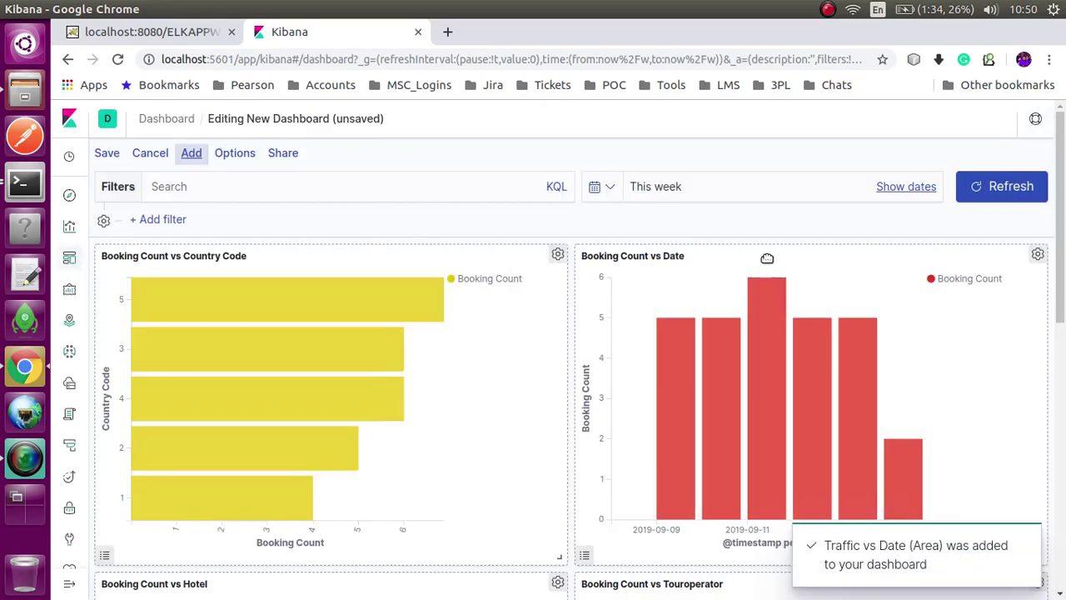
pyautogui.scroll(-10, 766, 260)
pyautogui.scroll(6, 767, 260)
pyautogui.scroll(5, 766, 260)
pyautogui.scroll(-6, 764, 241)
pyautogui.scroll(8, 766, 257)
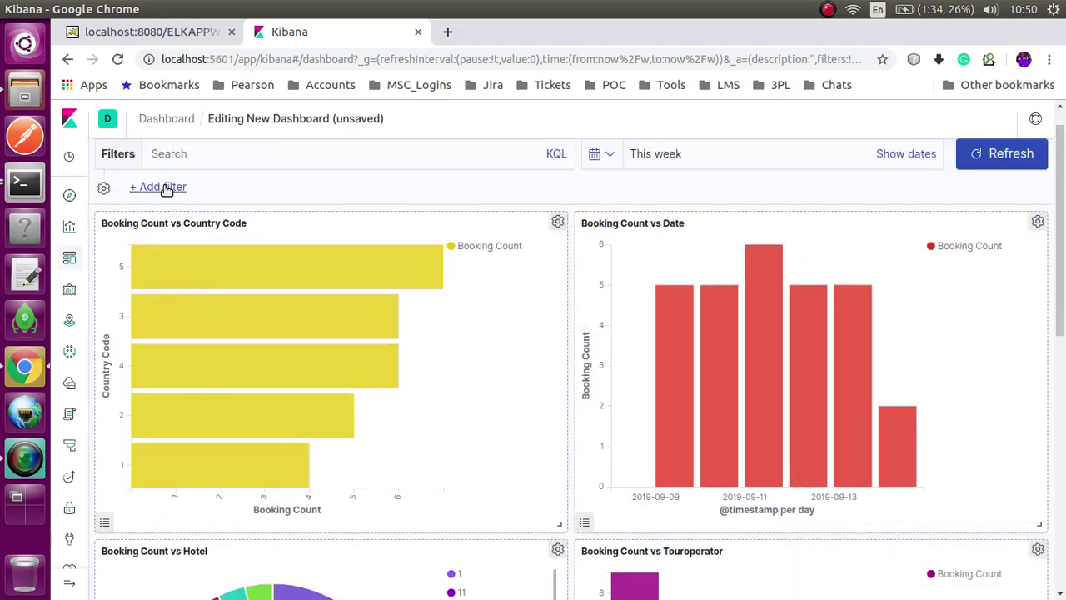
pyautogui.scroll(1, 161, 189)
# Give the five-panel dashboard the title 'Hotel Availability Dashboard' and confirm the save.
pyautogui.click(119, 157)
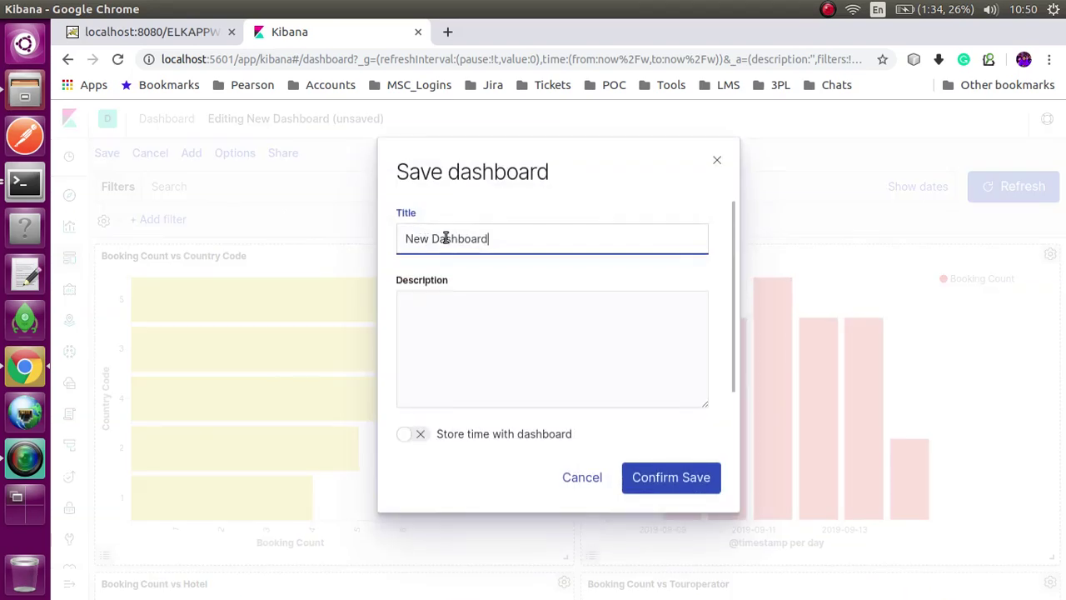
pyautogui.moveTo(497, 238); pyautogui.dragTo(334, 245)
pyautogui.write('Hotel Availability')
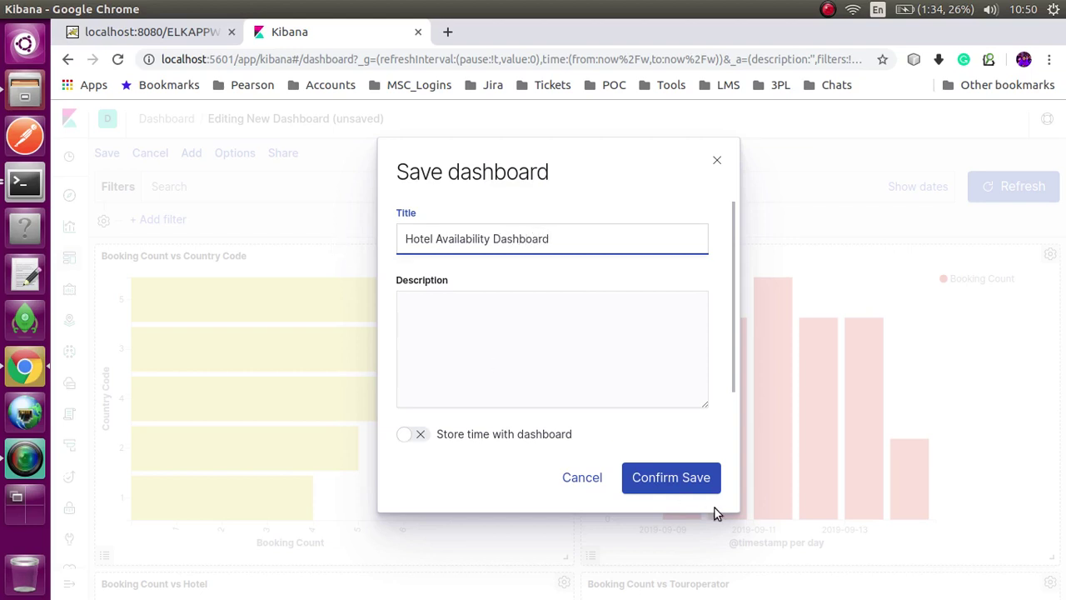
pyautogui.click(689, 476)
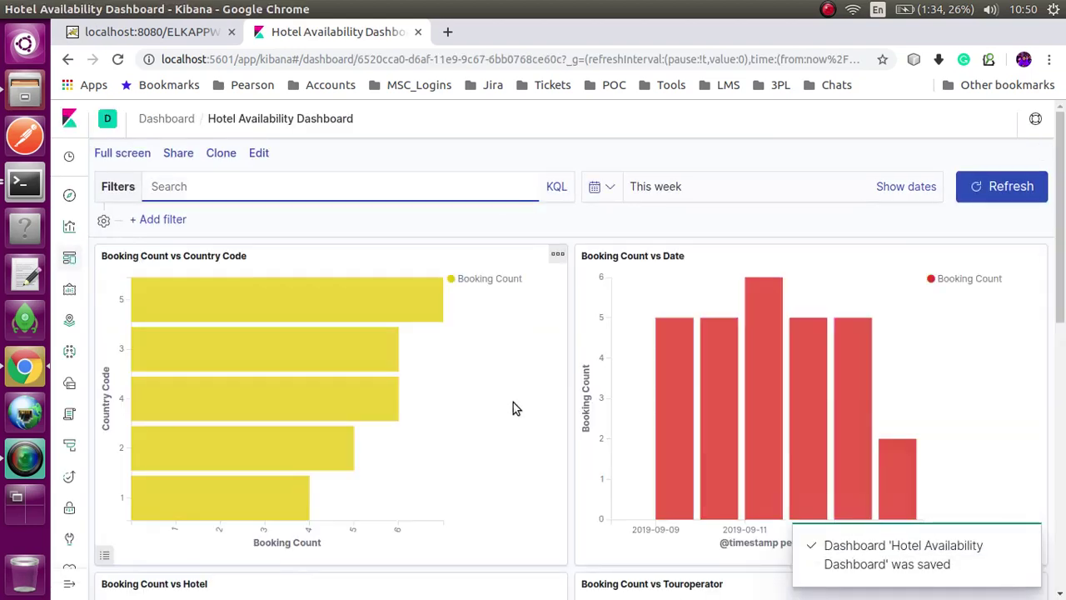
# Limit the dashboard's time range to Last 1 hour.
pyautogui.scroll(-8, 513, 408)
pyautogui.scroll(4, 514, 409)
pyautogui.scroll(-4, 513, 408)
pyautogui.scroll(5, 400, 364)
pyautogui.scroll(5, 400, 366)
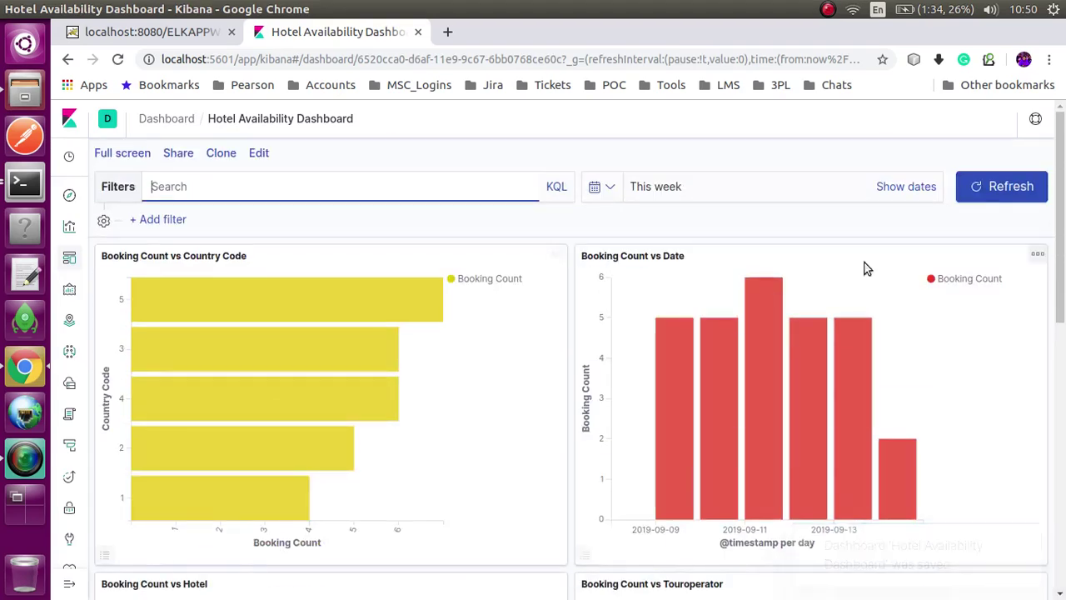
pyautogui.click(617, 186)
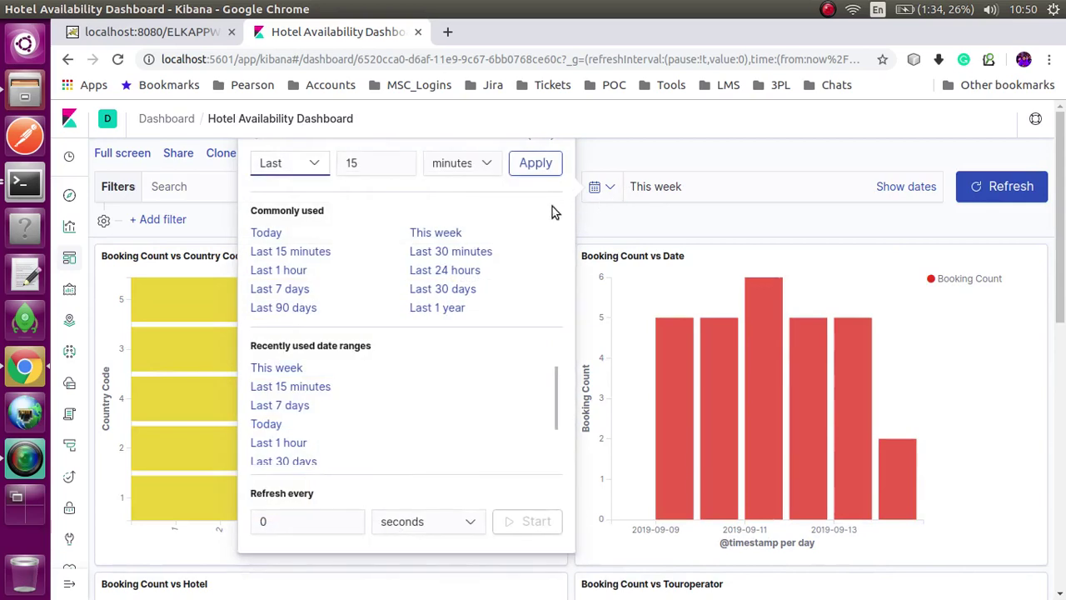
pyautogui.click(280, 271)
pyautogui.scroll(-5, 550, 386)
pyautogui.scroll(5, 551, 387)
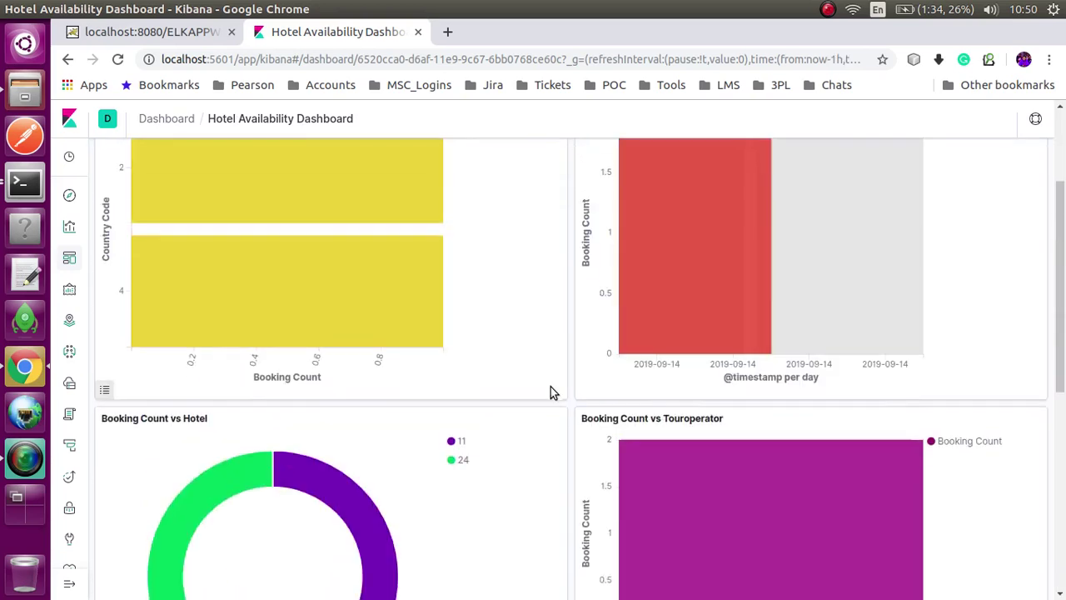
# Switch the dashboard to show the last 7 days of data.
pyautogui.click(608, 193)
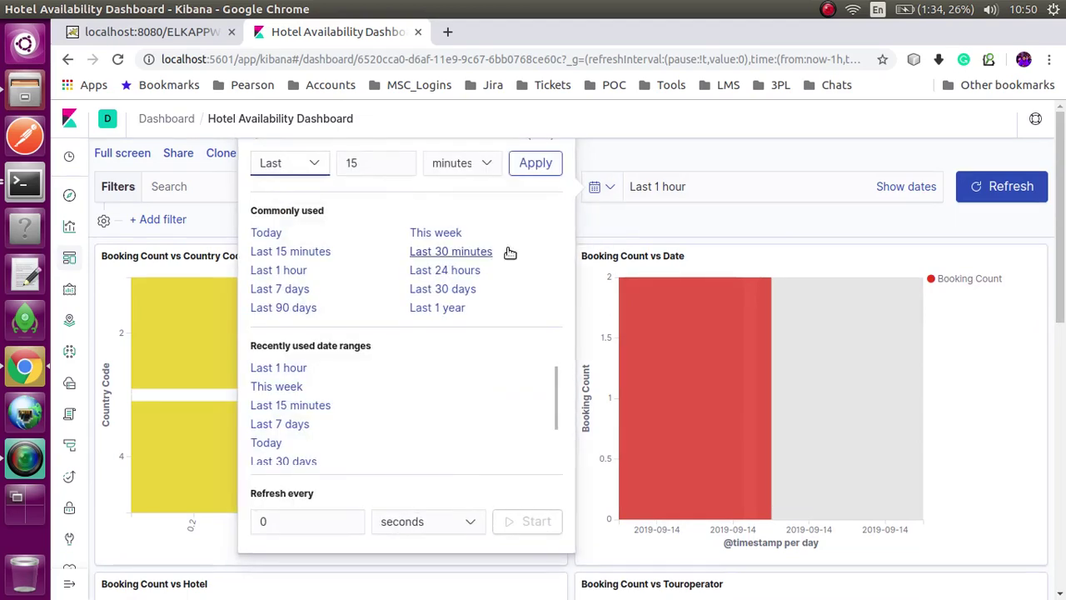
pyautogui.click(279, 288)
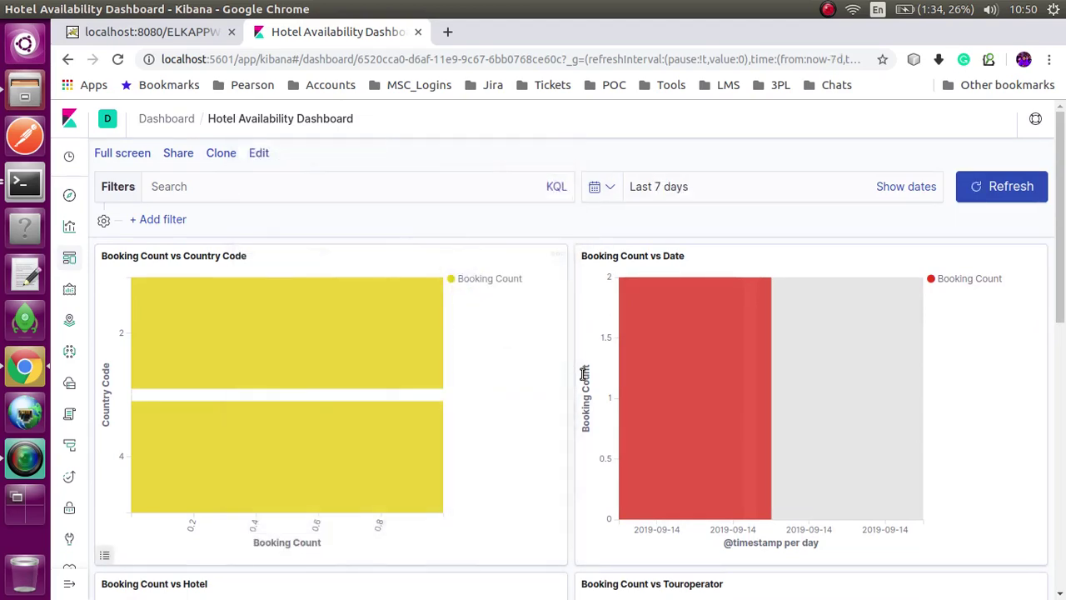
pyautogui.scroll(-5, 620, 333)
pyautogui.scroll(5, 620, 334)
# Set the range back to Last 1 hour, then bring up the quick time-range options.
pyautogui.click(614, 198)
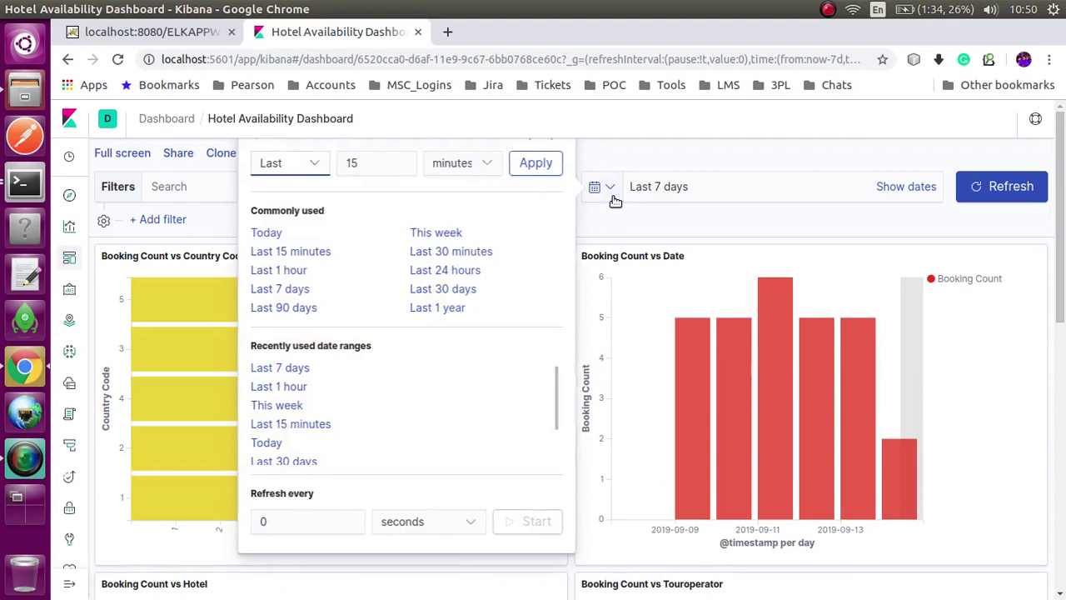
pyautogui.click(288, 275)
pyautogui.scroll(-7, 583, 345)
pyautogui.scroll(7, 583, 345)
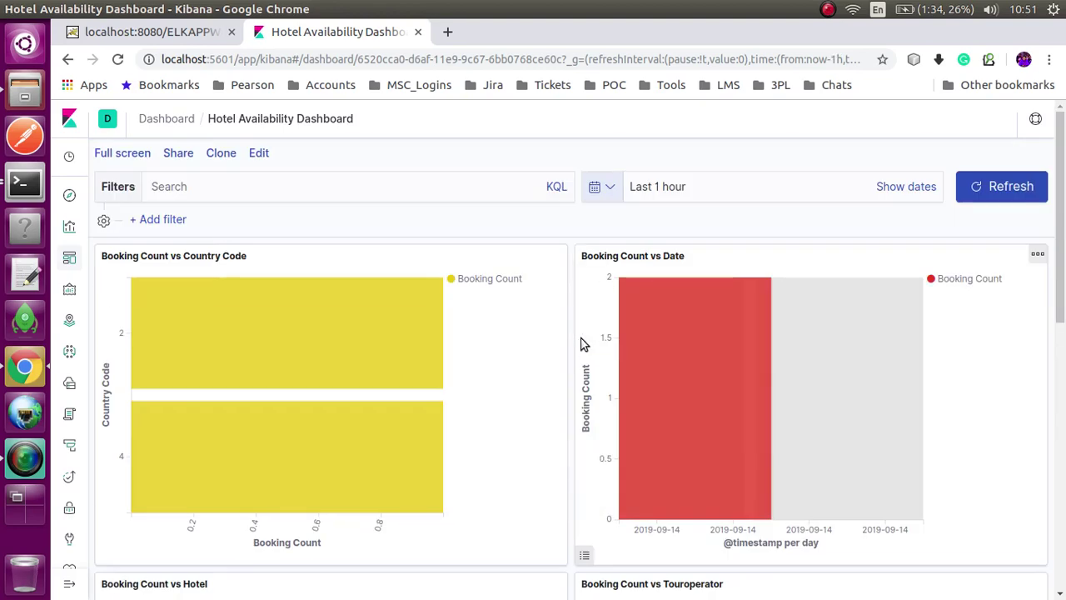
pyautogui.click(601, 187)
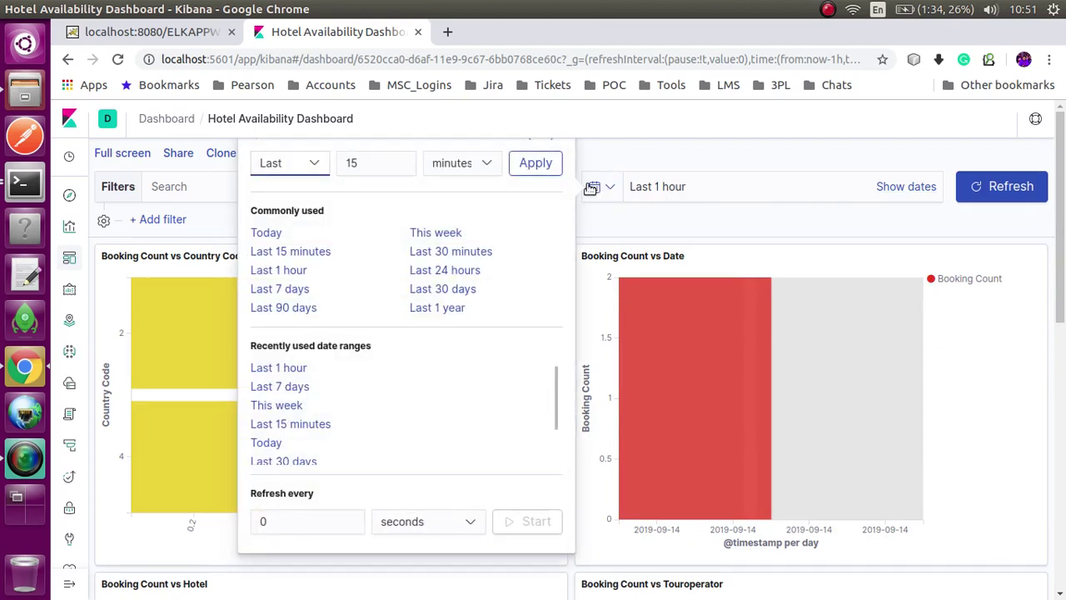
# Apply a Last 48 hours range and review the Traffic vs Date chart.
pyautogui.click(314, 164)
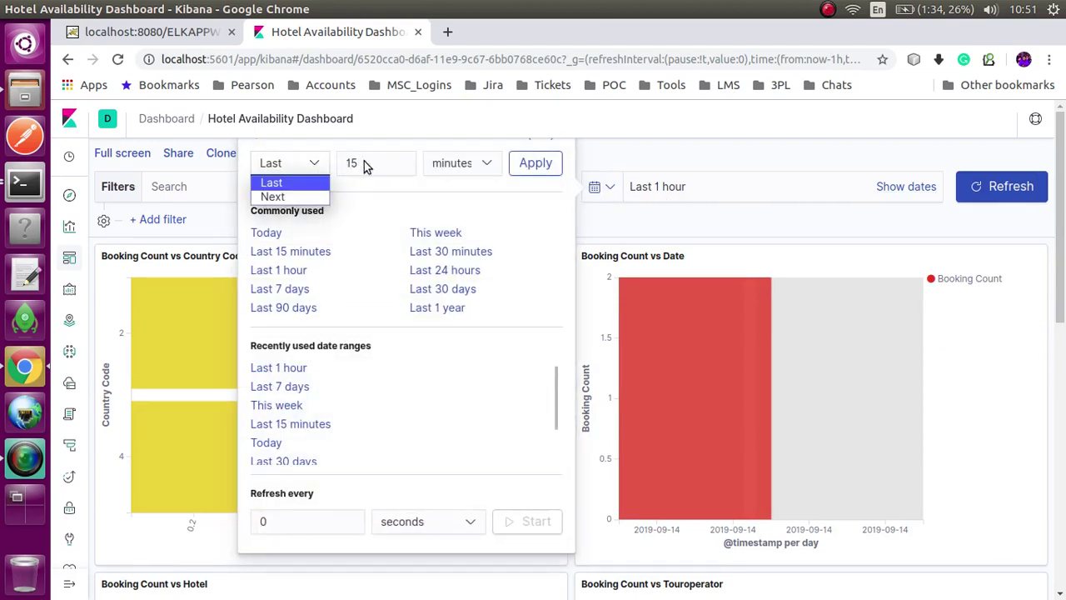
pyautogui.click(406, 167)
pyautogui.moveTo(381, 164); pyautogui.dragTo(331, 166)
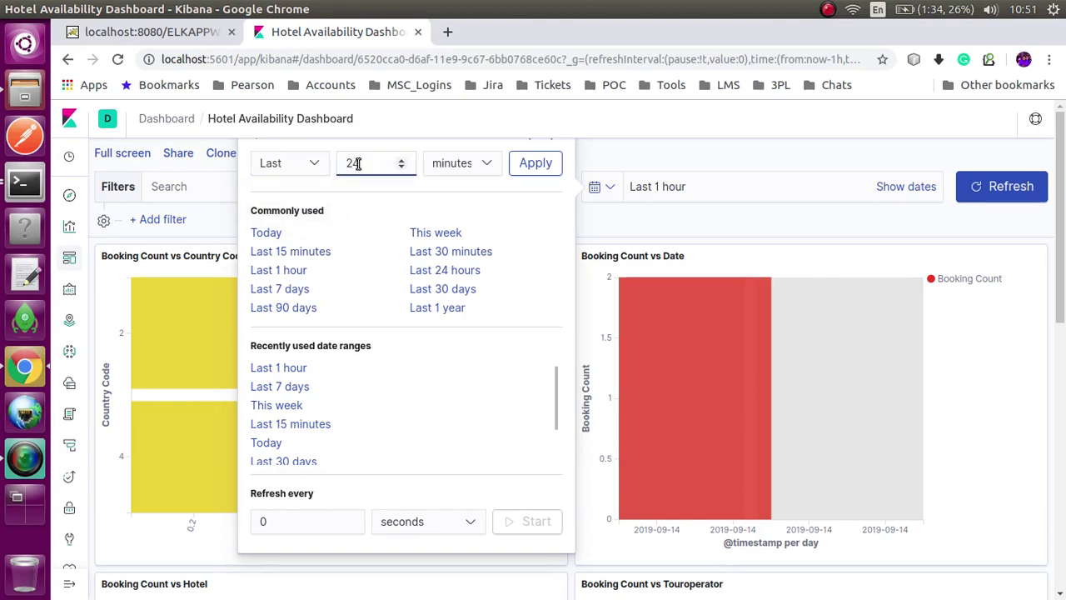
pyautogui.moveTo(379, 164); pyautogui.dragTo(316, 163)
pyautogui.write('48')
pyautogui.click(488, 163)
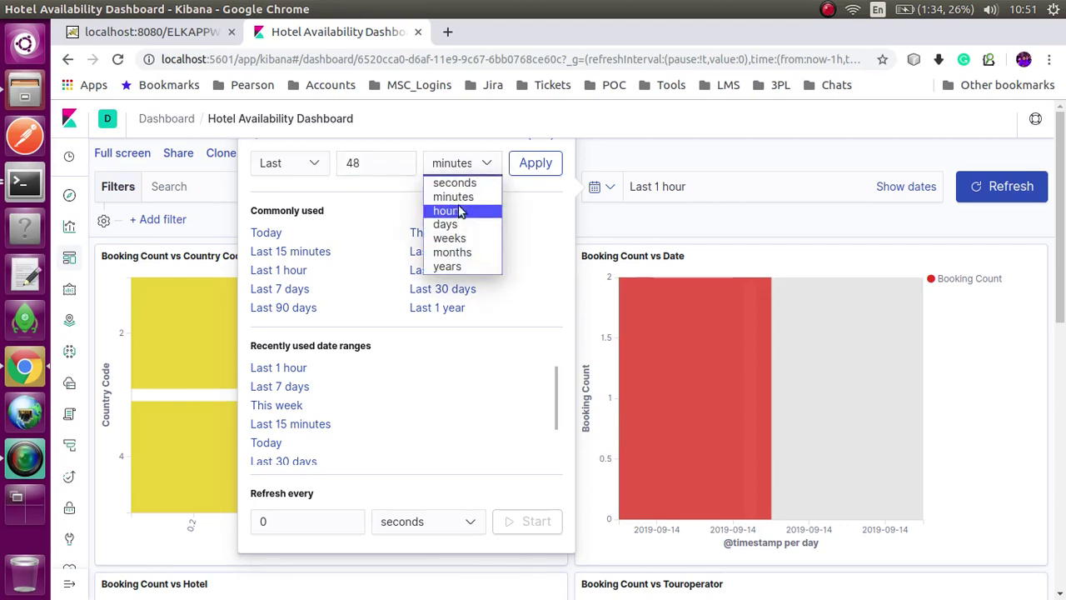
pyautogui.click(456, 214)
pyautogui.click(536, 163)
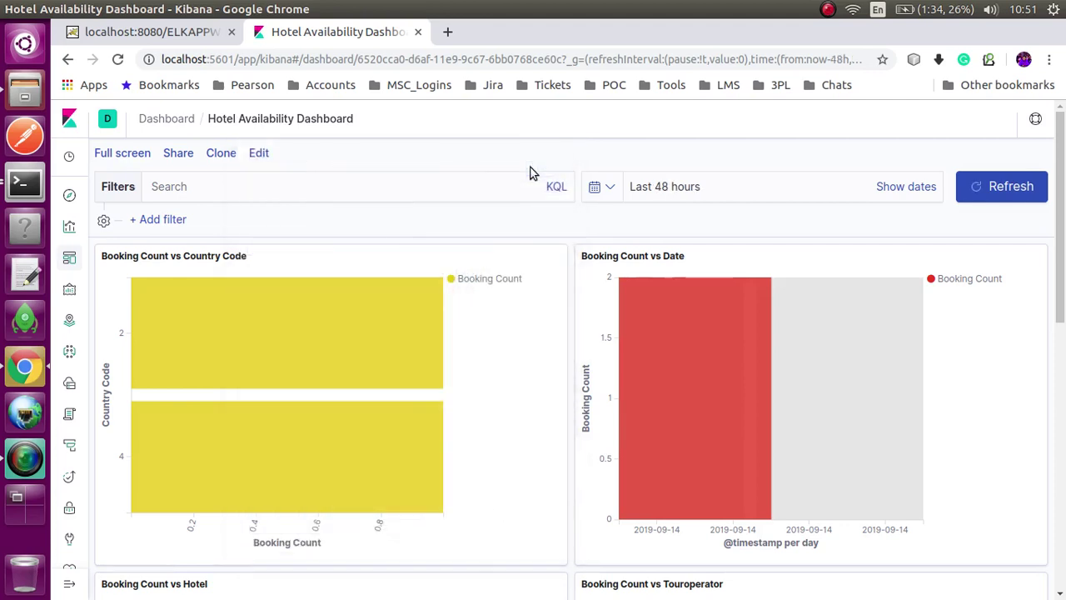
pyautogui.scroll(-8, 434, 408)
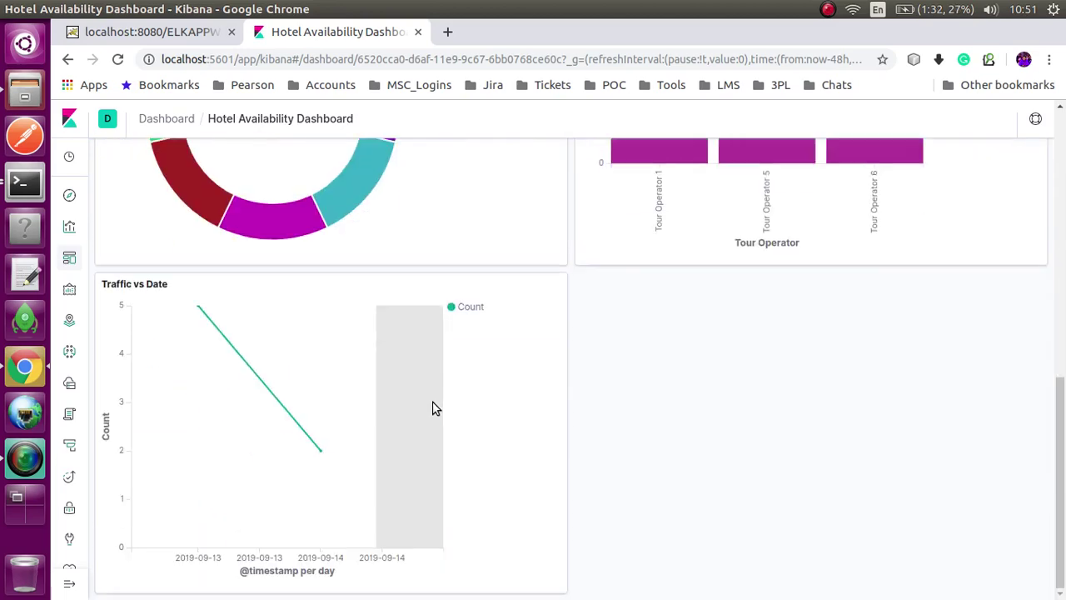
pyautogui.scroll(-2, 433, 409)
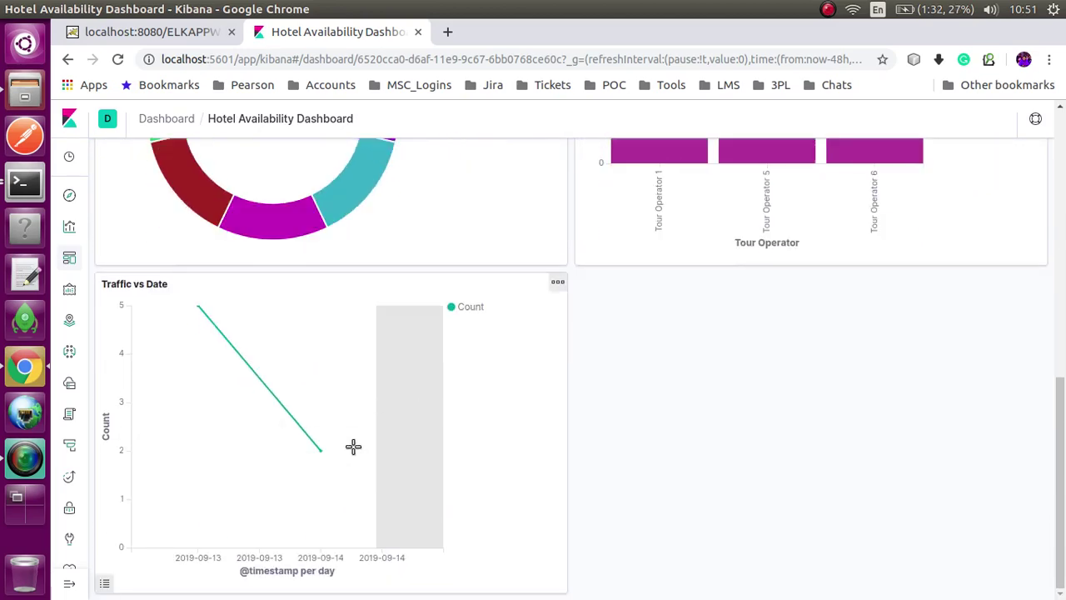
pyautogui.scroll(10, 405, 431)
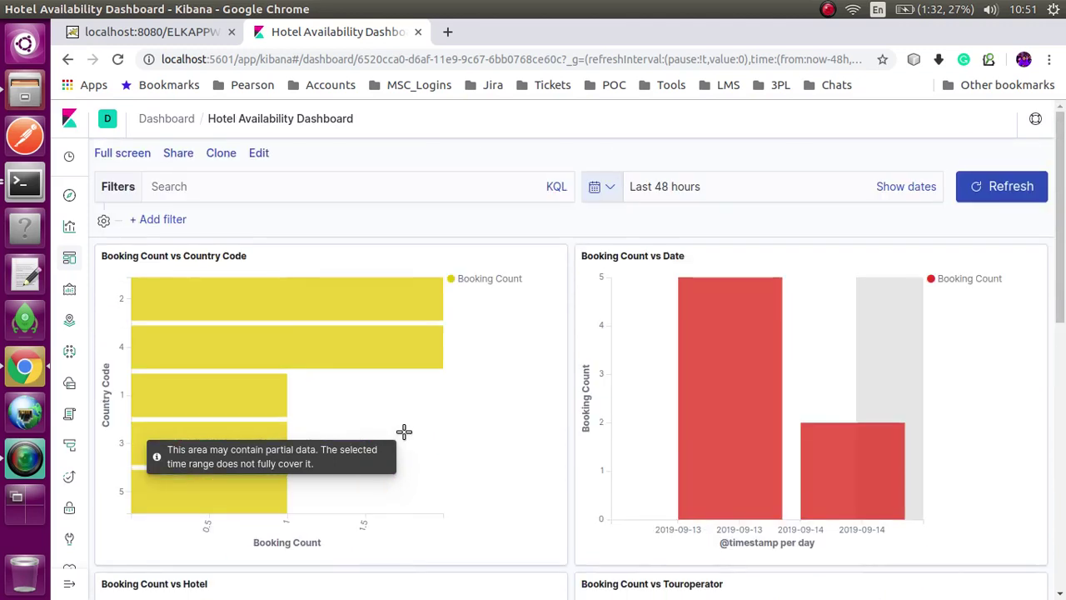
# Set the dashboard's time range to the last 3 days.
pyautogui.click(598, 187)
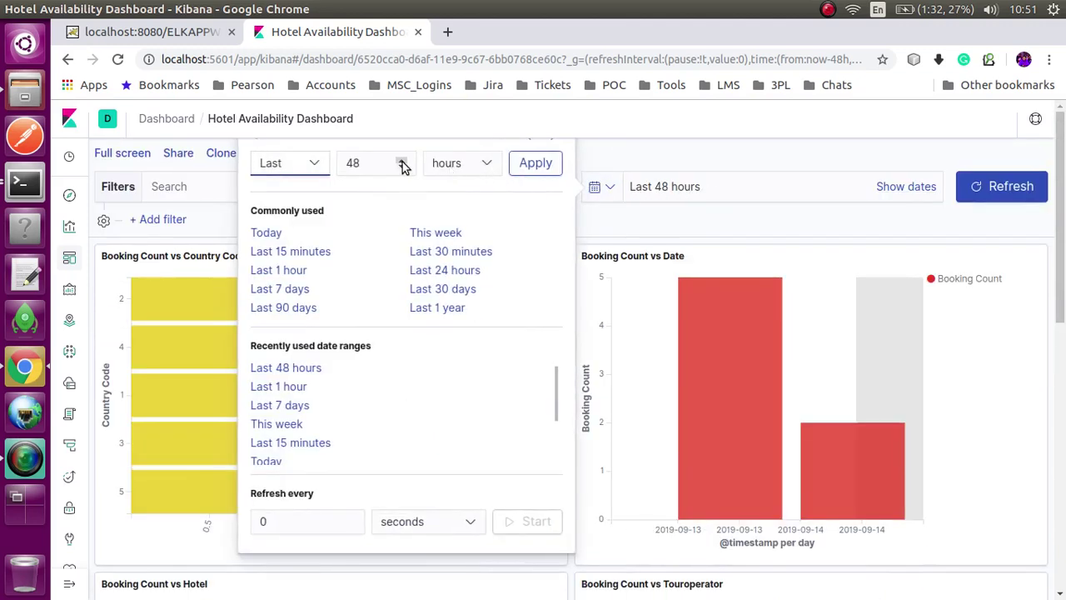
pyautogui.moveTo(379, 164); pyautogui.dragTo(308, 166)
pyautogui.write('3')
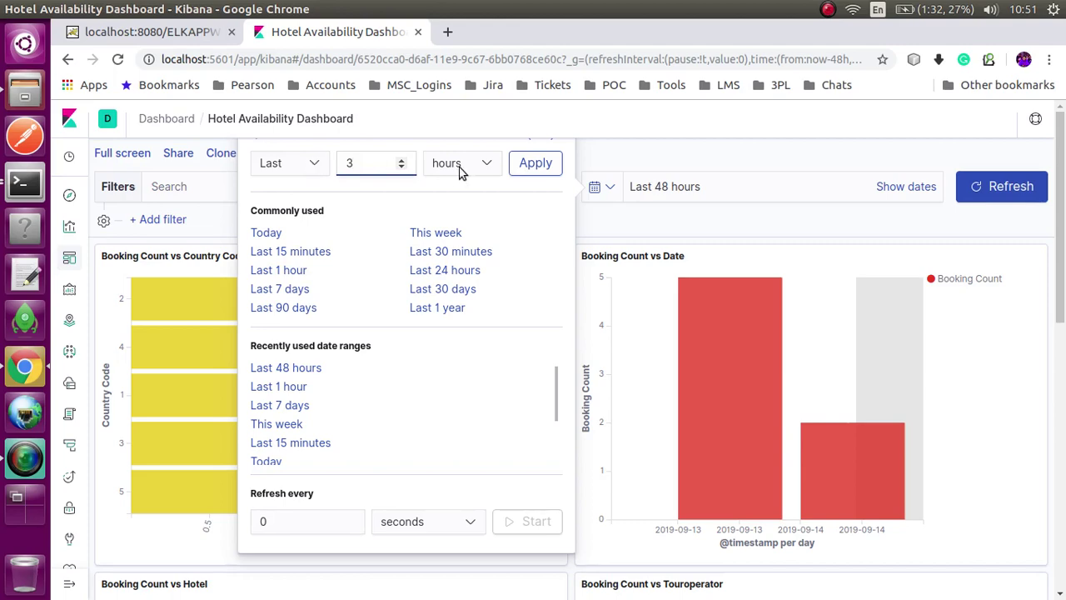
pyautogui.click(466, 163)
pyautogui.click(453, 223)
pyautogui.click(533, 163)
pyautogui.scroll(-6, 298, 376)
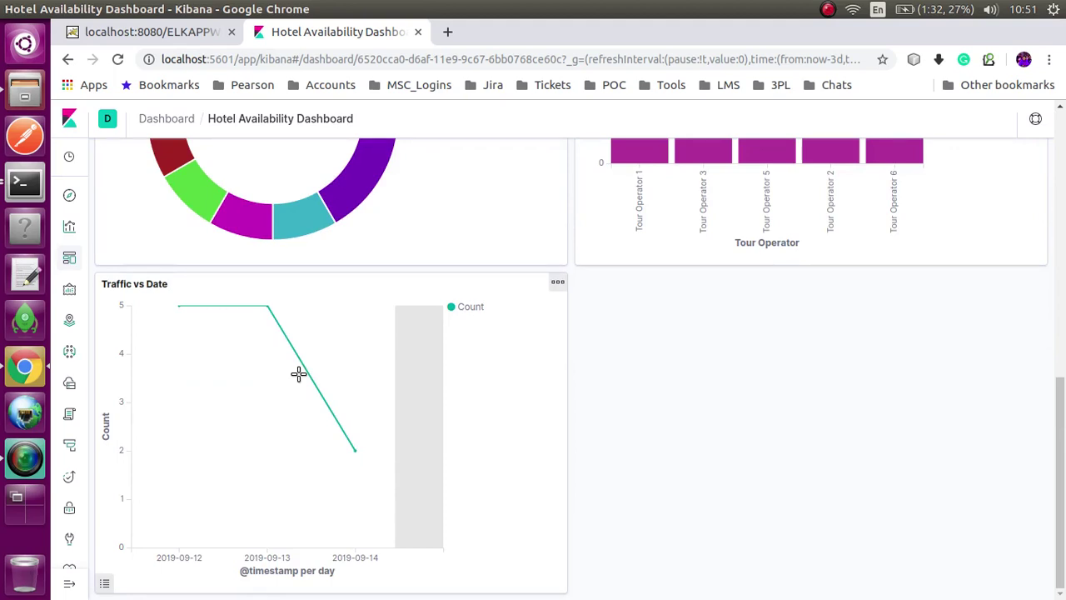
pyautogui.scroll(8, 299, 374)
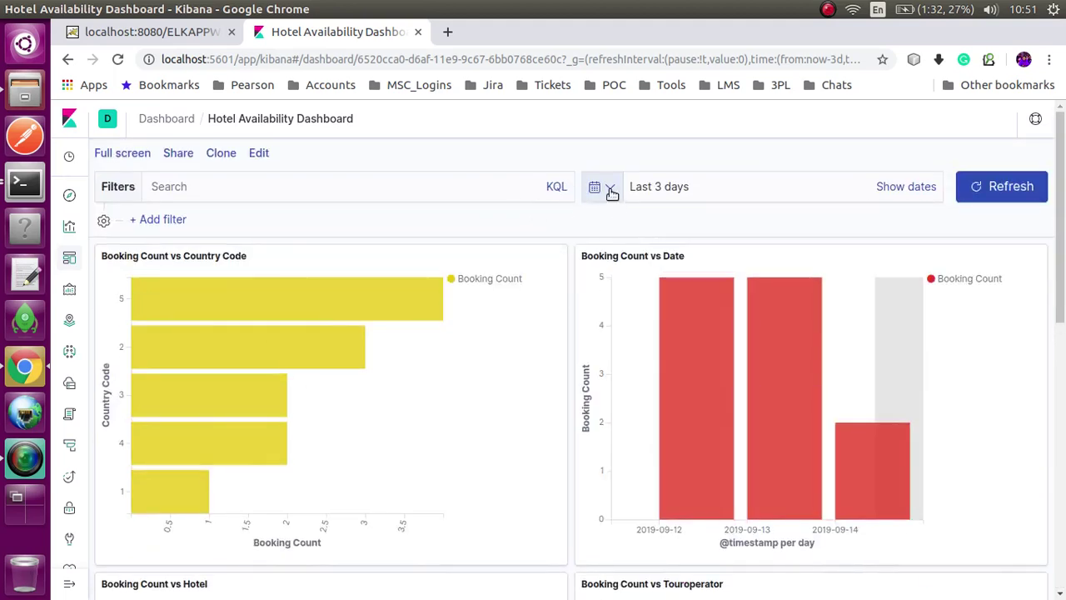
# Raise the range count from 3 to 4 days and review the charts.
pyautogui.click(609, 188)
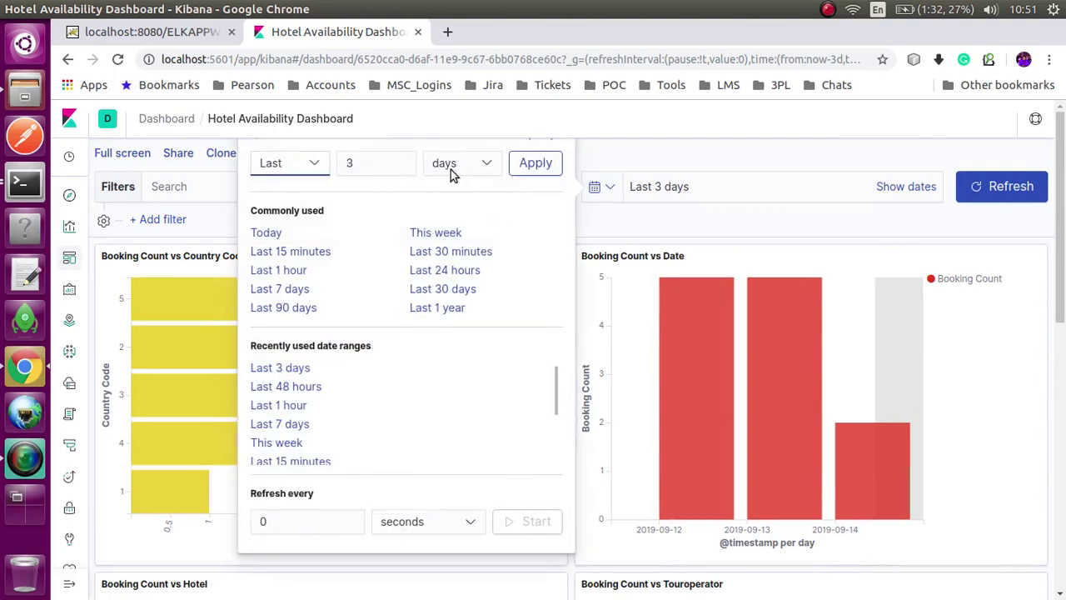
pyautogui.click(402, 161)
pyautogui.click(536, 163)
pyautogui.scroll(-5, 456, 302)
pyautogui.scroll(-5, 455, 301)
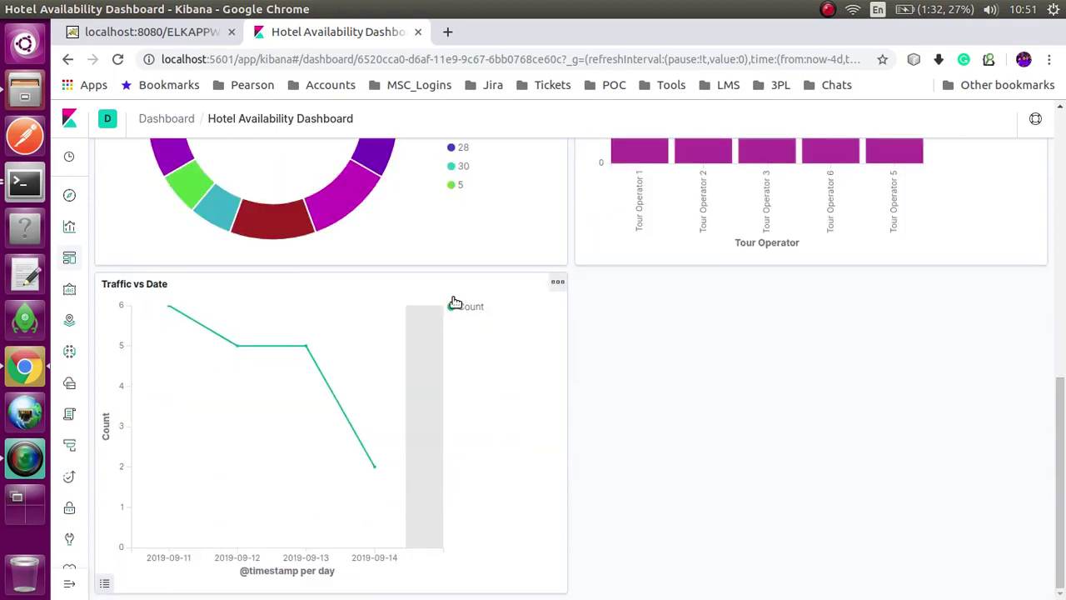
pyautogui.moveTo(407, 455)
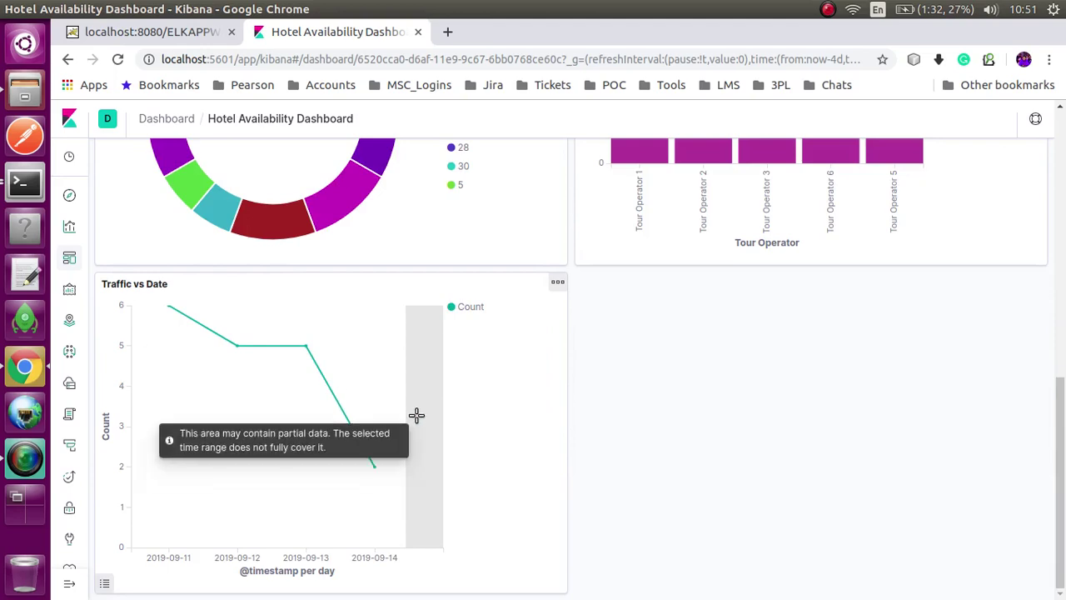
pyautogui.scroll(10, 417, 415)
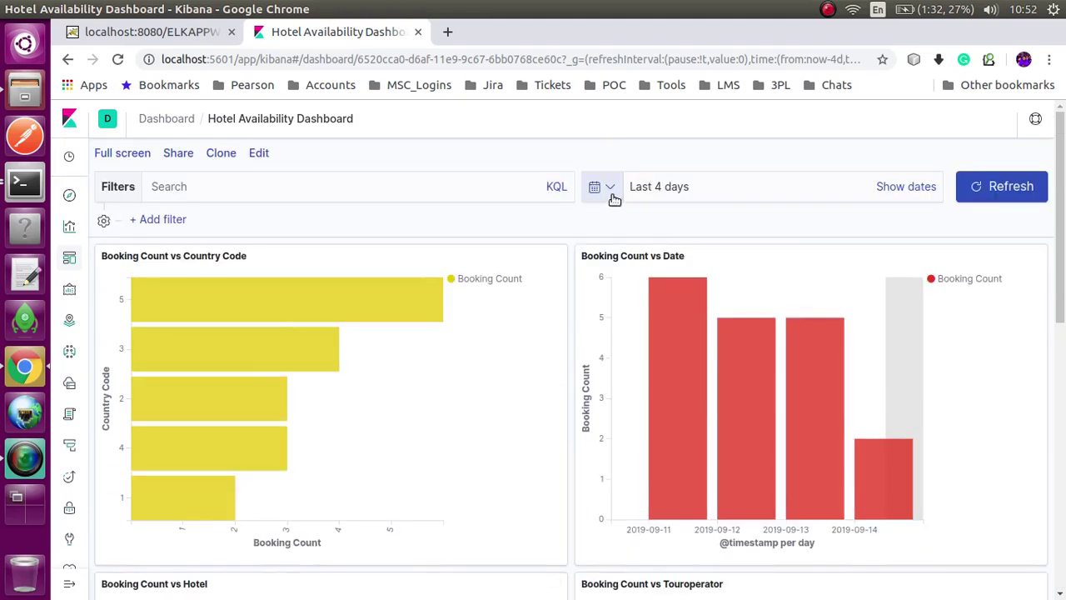
# Choose This week under Commonly used and scroll through the charts.
pyautogui.click(613, 197)
pyautogui.click(428, 232)
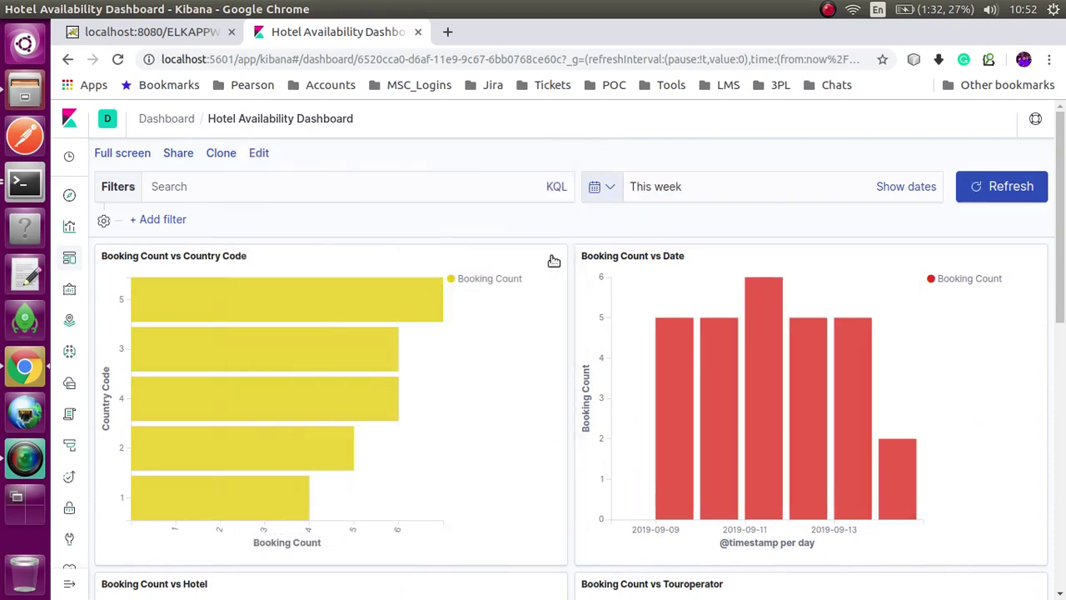
pyautogui.scroll(-10, 543, 284)
pyautogui.moveTo(543, 285)
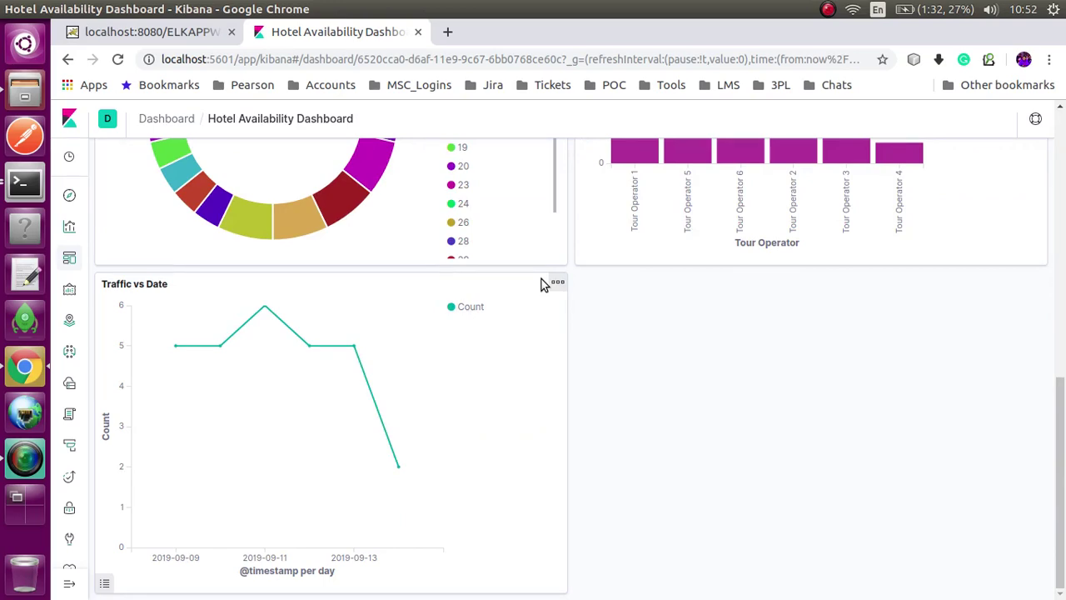
pyautogui.scroll(10, 541, 283)
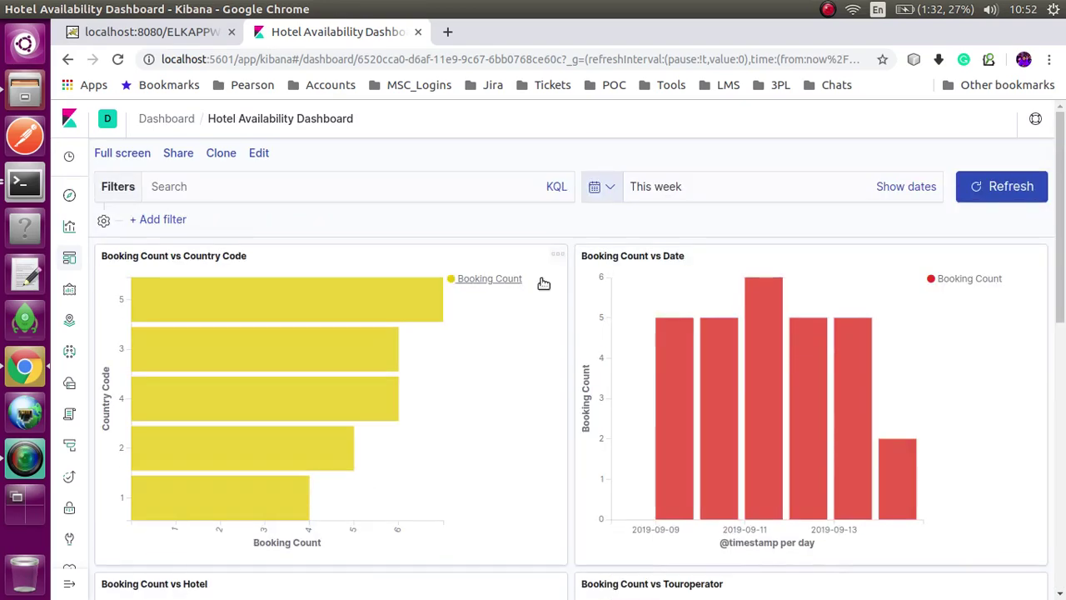
pyautogui.scroll(-2, 543, 284)
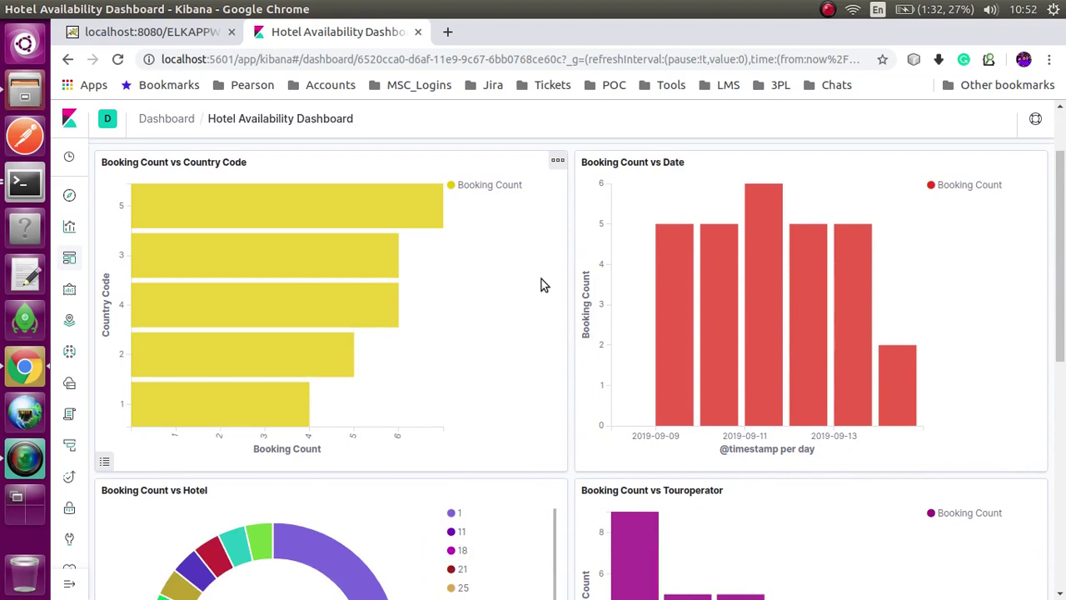